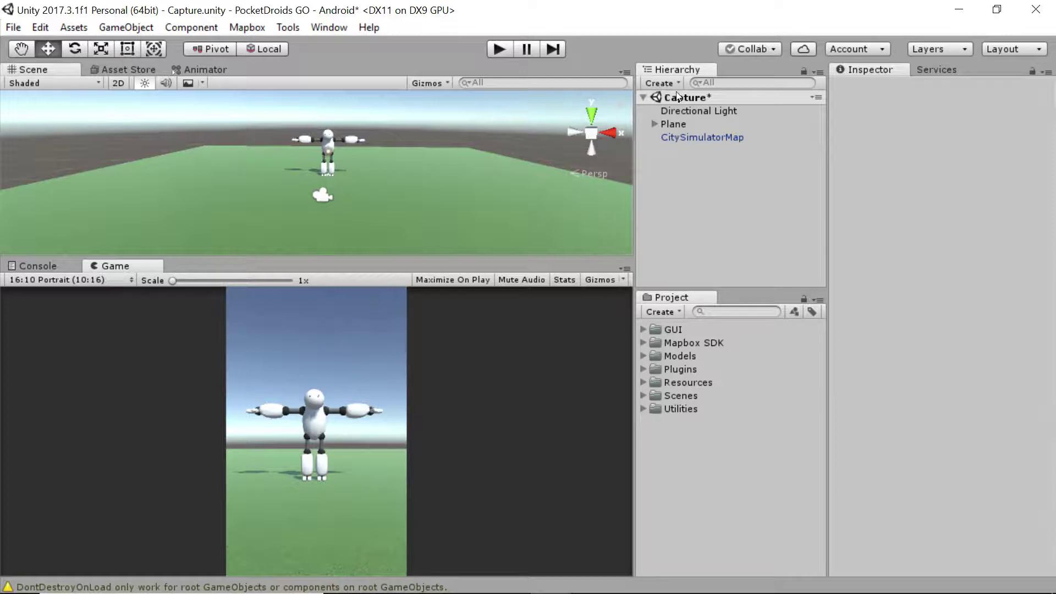
Create an empty object in the Hierarchy and name it Override Orb
{"action": "right_click", "coordinate": [676, 183]}
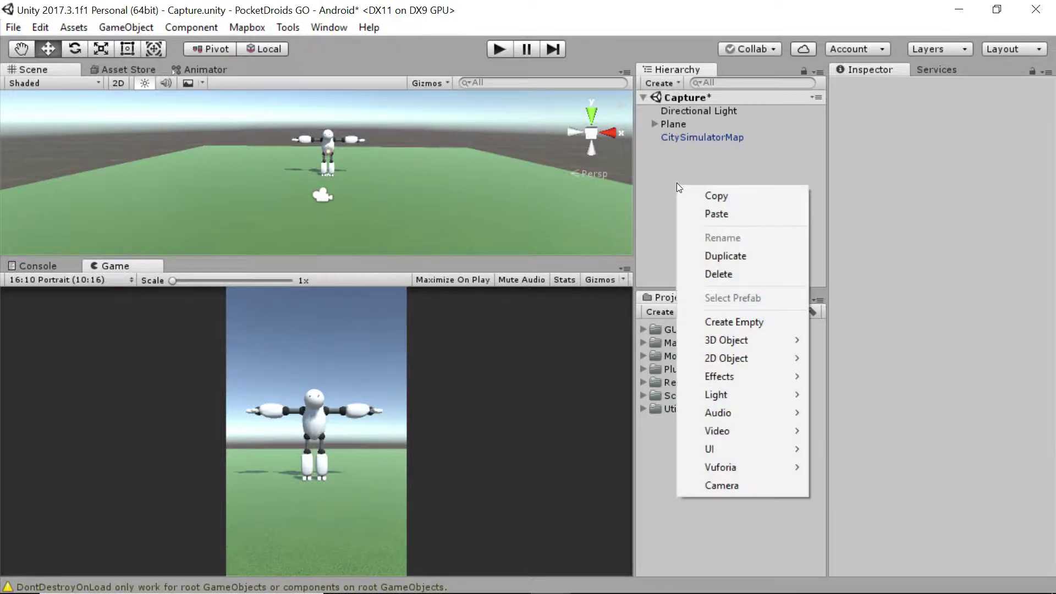
{"action": "left_click", "coordinate": [731, 322]}
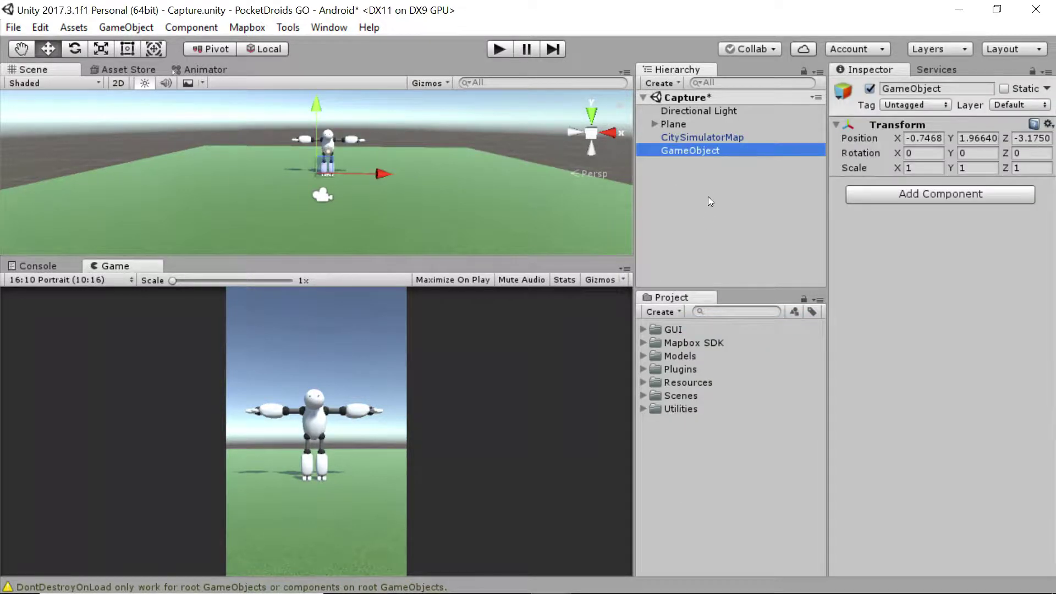
{"action": "left_click", "coordinate": [690, 151]}
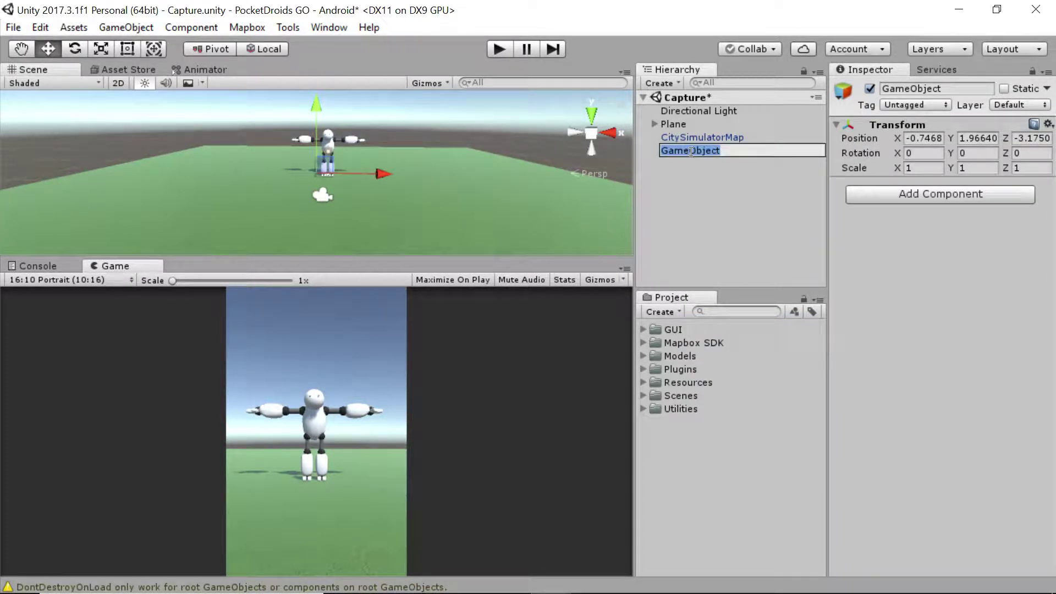
{"action": "type", "text": "Override Orb"}
{"action": "key", "text": "Return"}
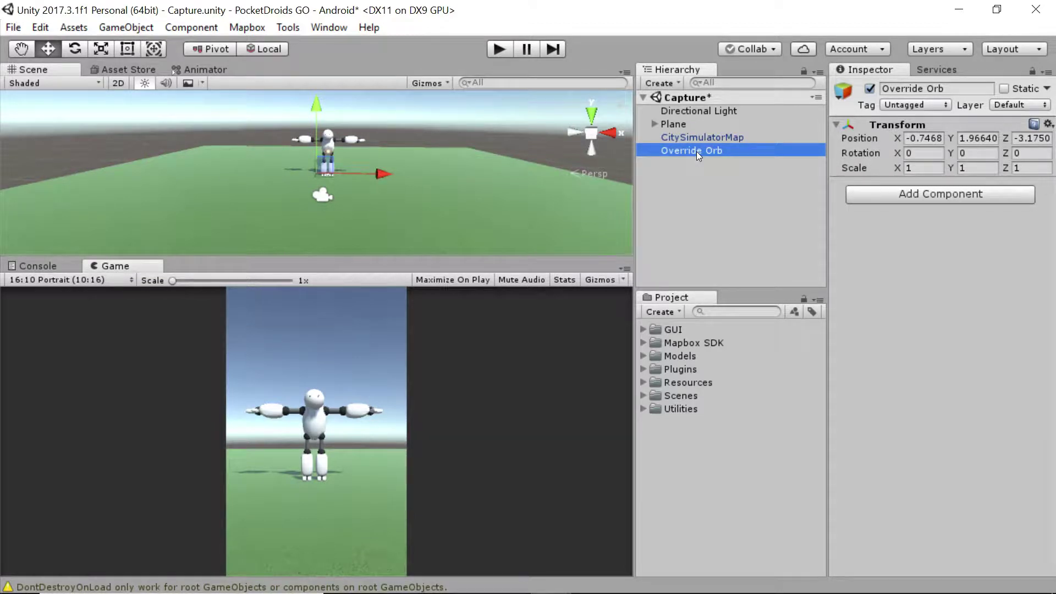
Add an Effects > Particle System as a child of Override Orb
{"action": "right_click", "coordinate": [697, 151]}
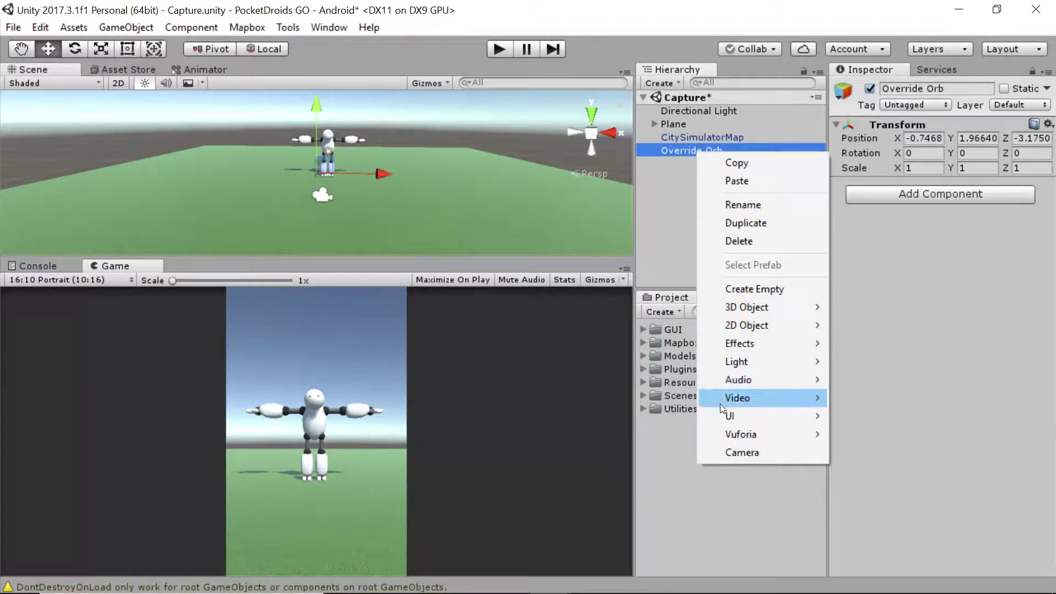
{"action": "mouse_move", "coordinate": [744, 344]}
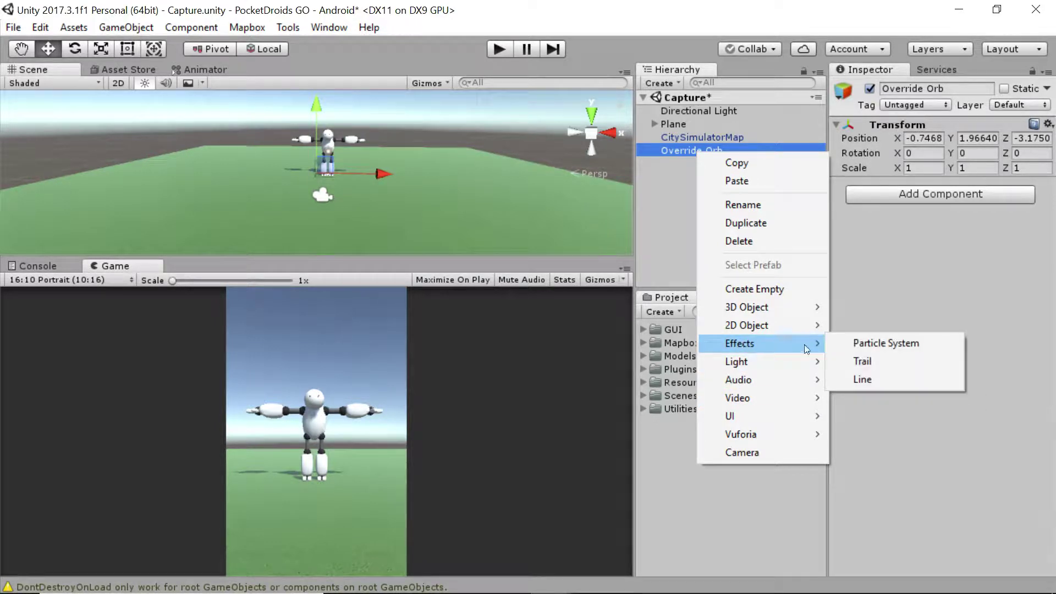
{"action": "left_click", "coordinate": [887, 343]}
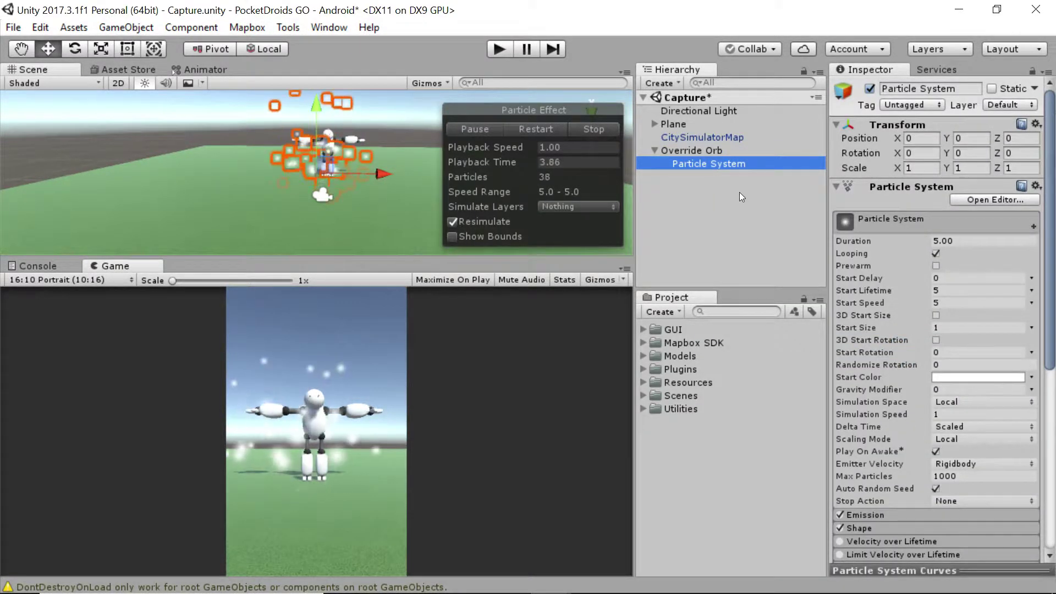
Set the Particle System's Transform Rotation X to 90
{"action": "left_click", "coordinate": [924, 153]}
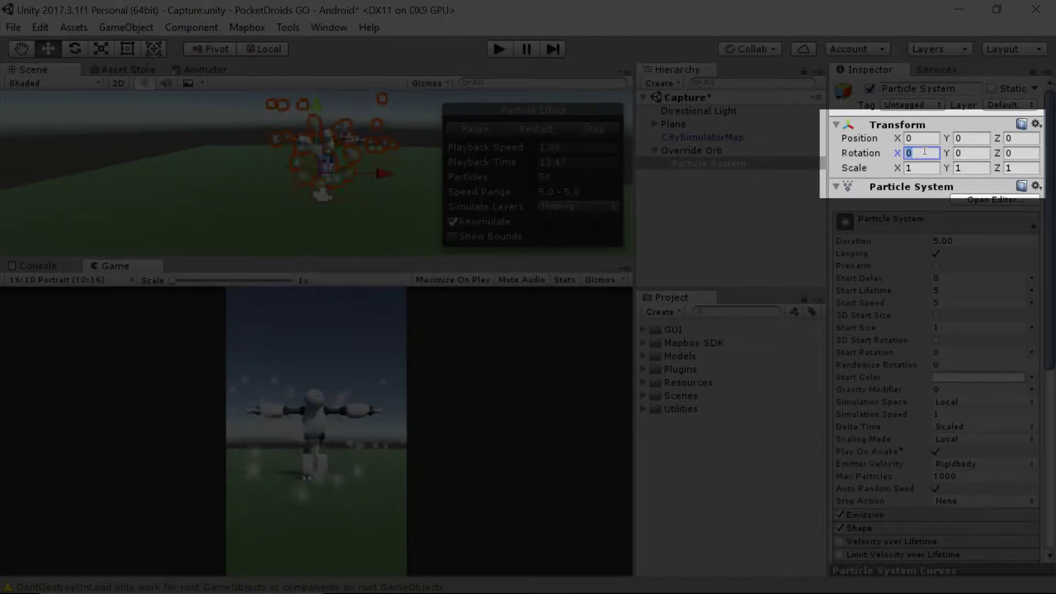
{"action": "type", "text": "90"}
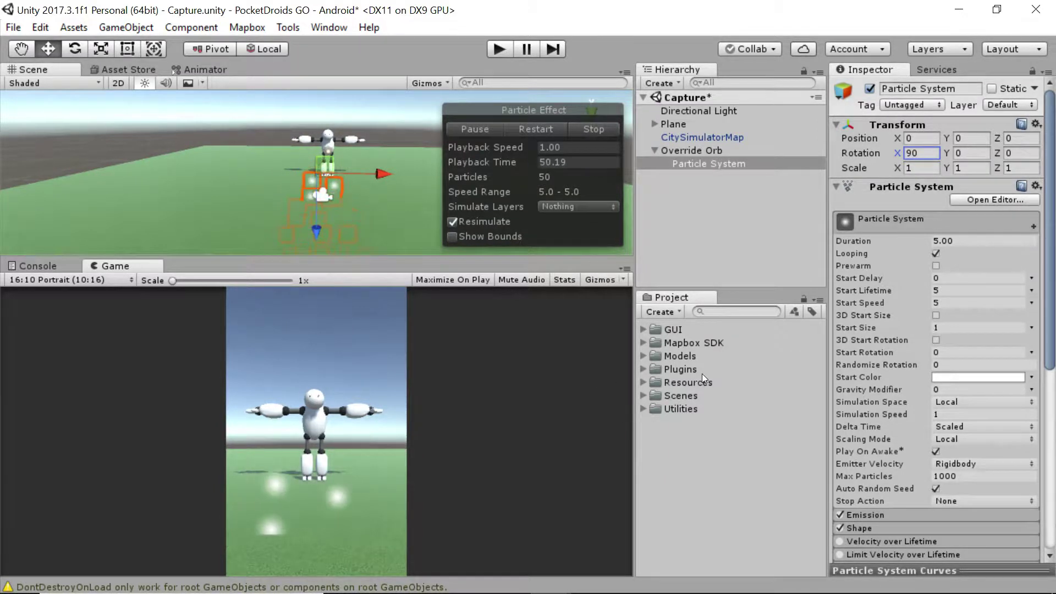
Create a folder named Override Orb inside Models > Field Objects
{"action": "left_click", "coordinate": [644, 356]}
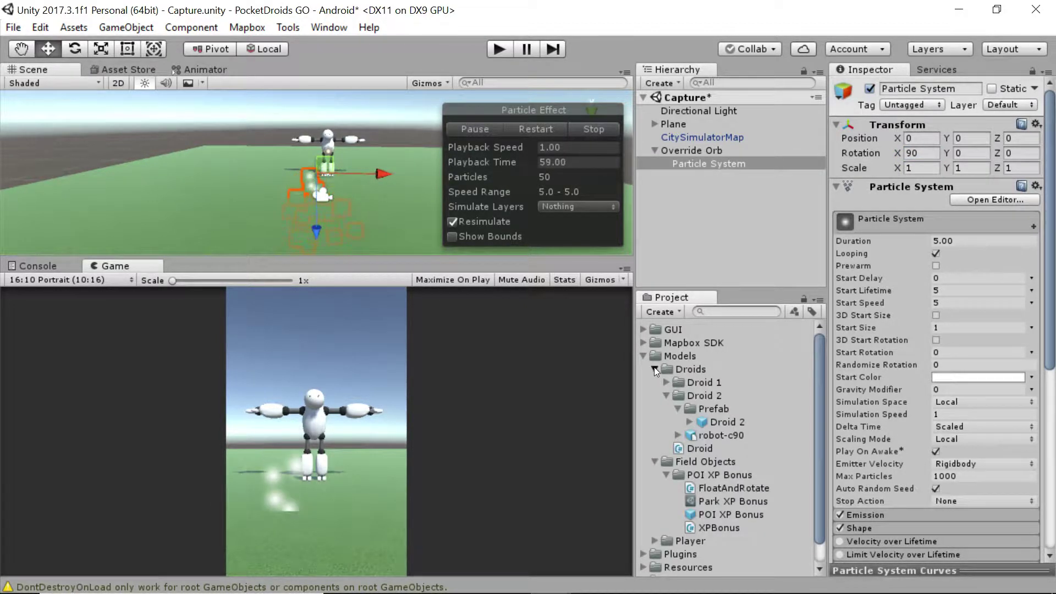
{"action": "left_click", "coordinate": [655, 369]}
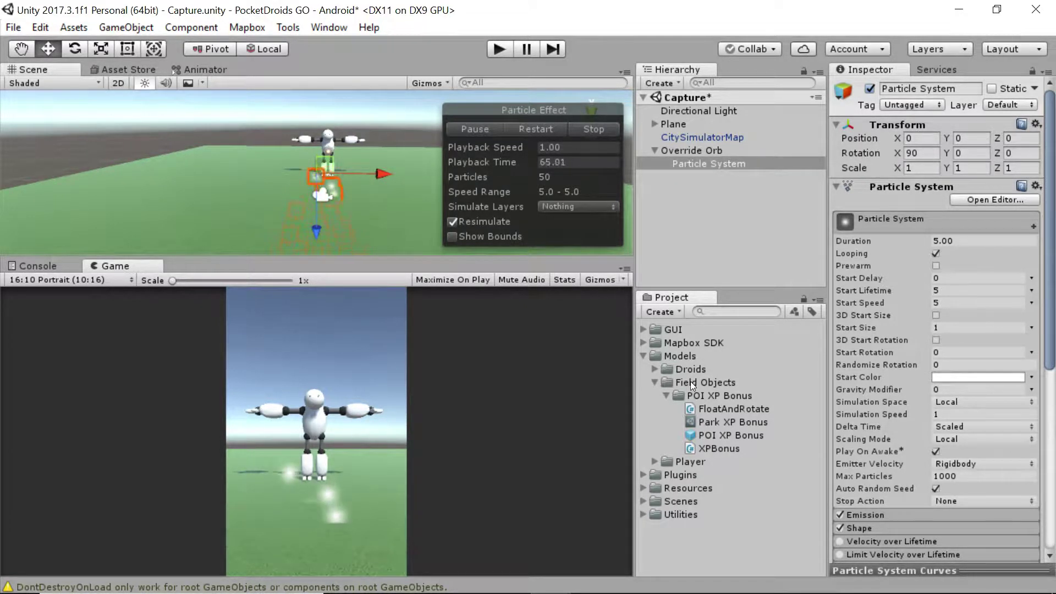
{"action": "left_click", "coordinate": [665, 396]}
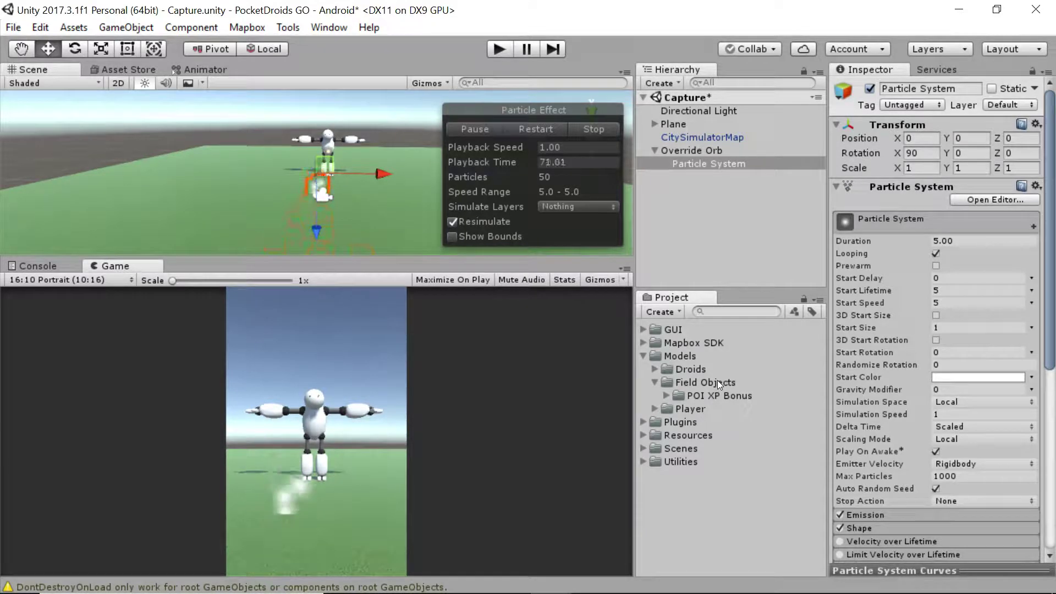
{"action": "right_click", "coordinate": [718, 381]}
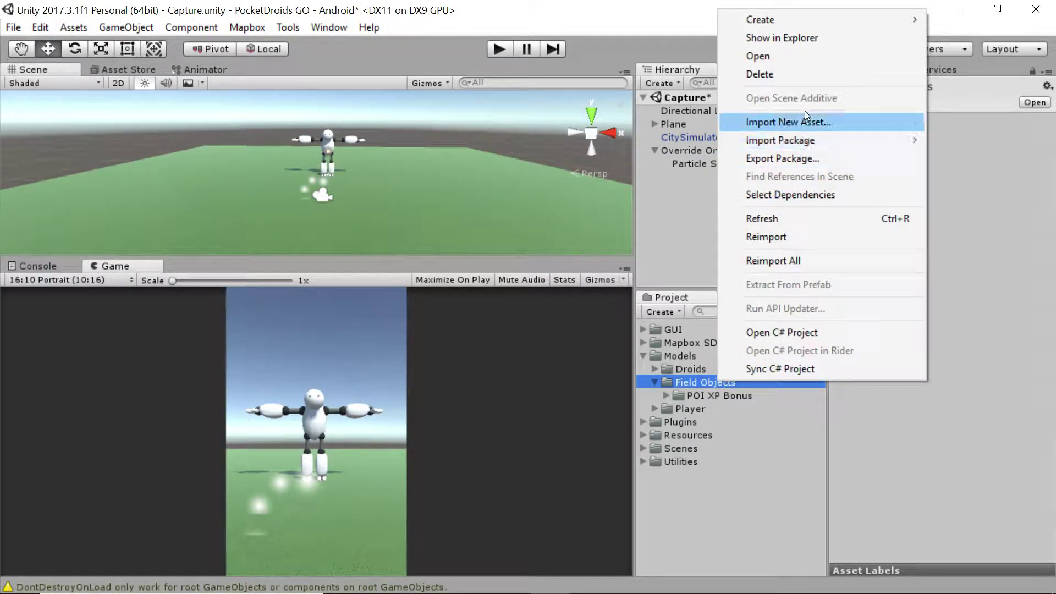
{"action": "mouse_move", "coordinate": [801, 21]}
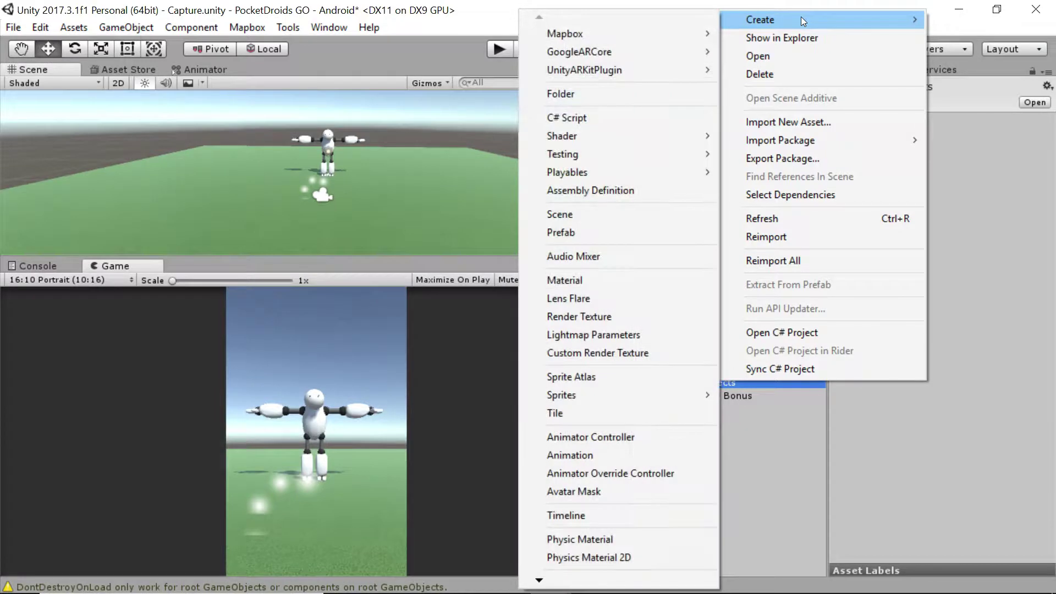
{"action": "left_click", "coordinate": [637, 94]}
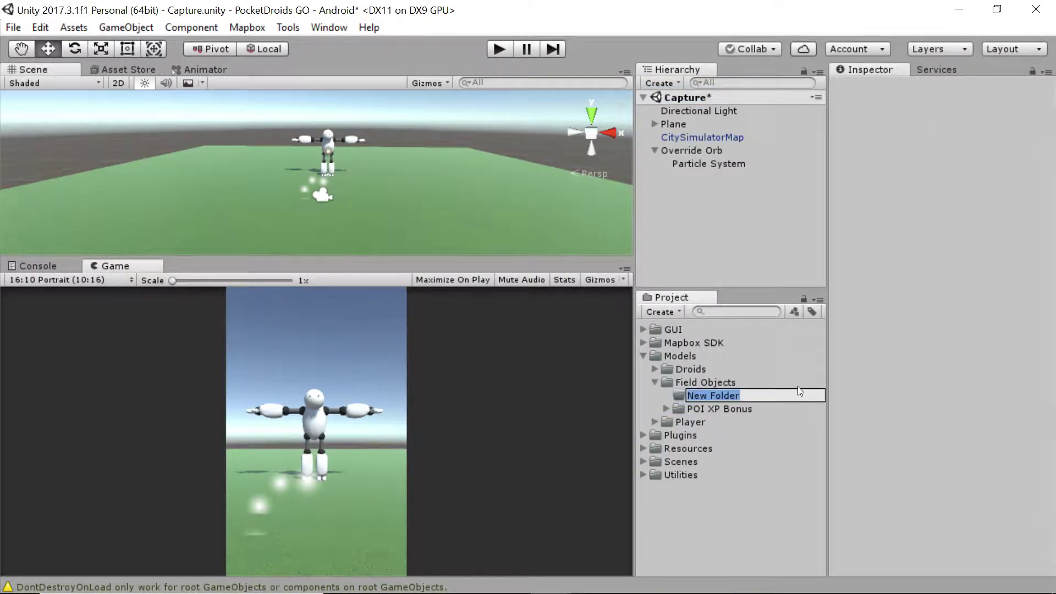
{"action": "type", "text": "Override Orb"}
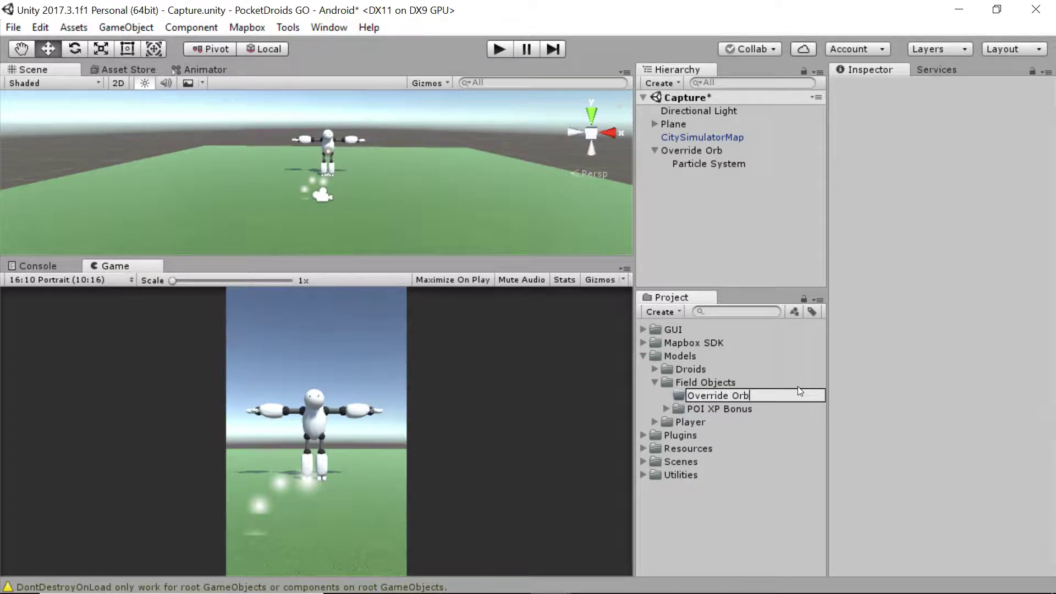
{"action": "key", "text": "Return"}
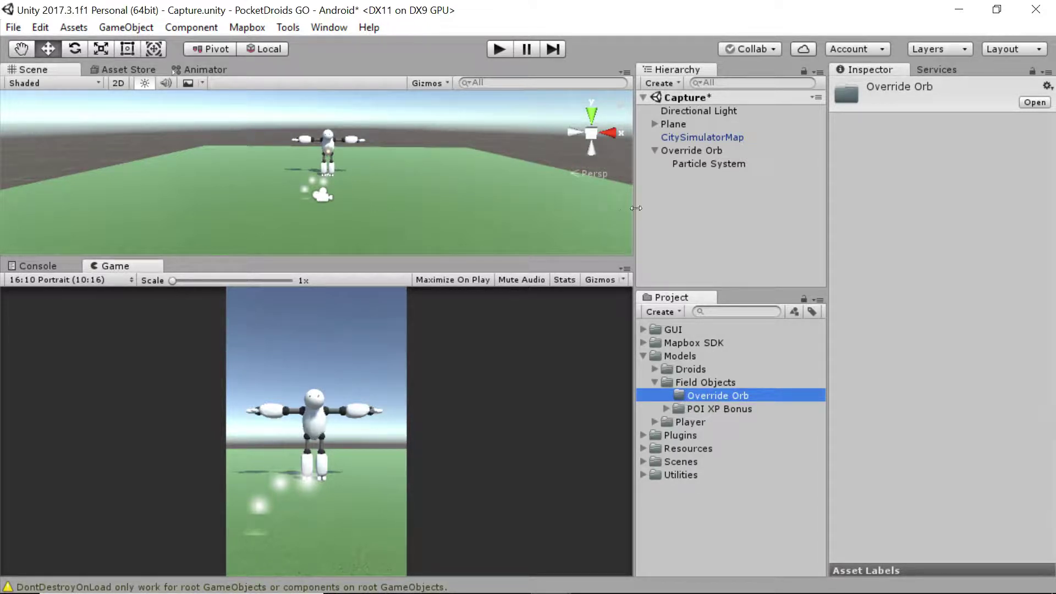
Create a Materials subfolder inside the Override Orb folder
{"action": "right_click", "coordinate": [698, 398]}
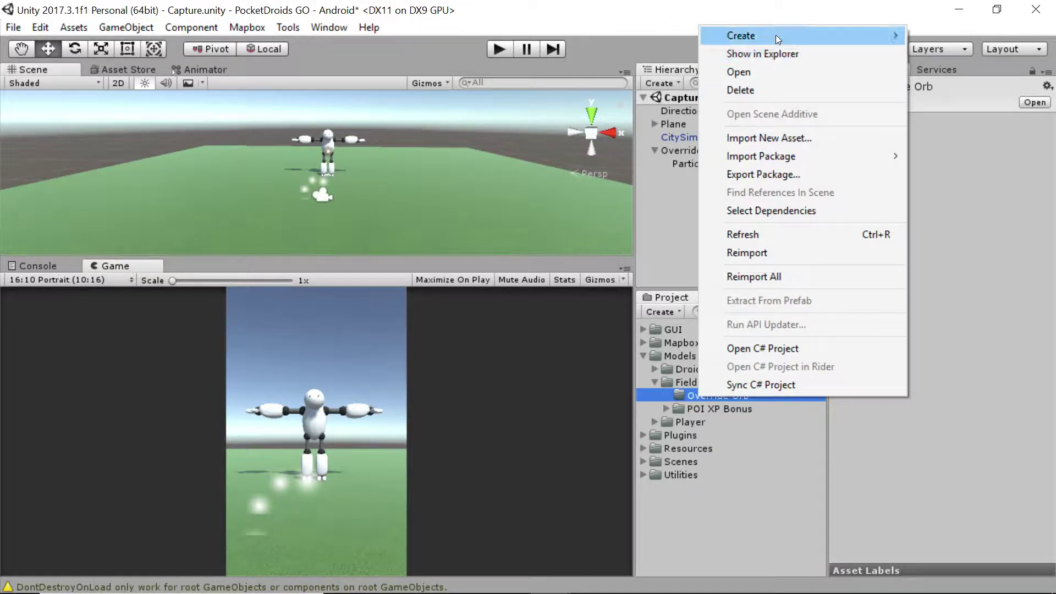
{"action": "mouse_move", "coordinate": [776, 35]}
{"action": "left_click", "coordinate": [576, 98]}
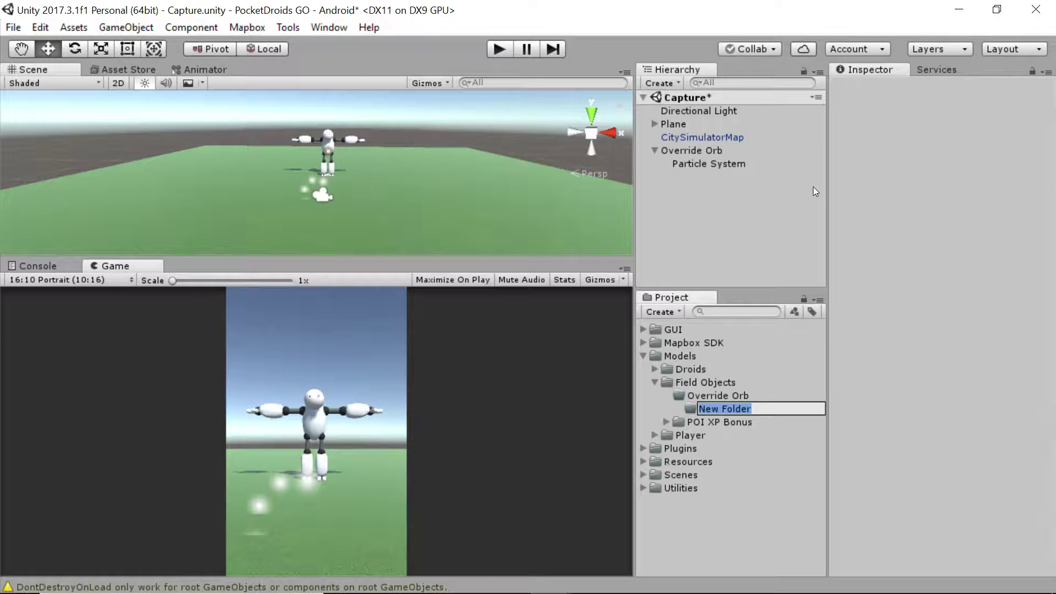
{"action": "type", "text": "Materials"}
{"action": "key", "text": "Return"}
{"action": "left_click", "coordinate": [737, 394]}
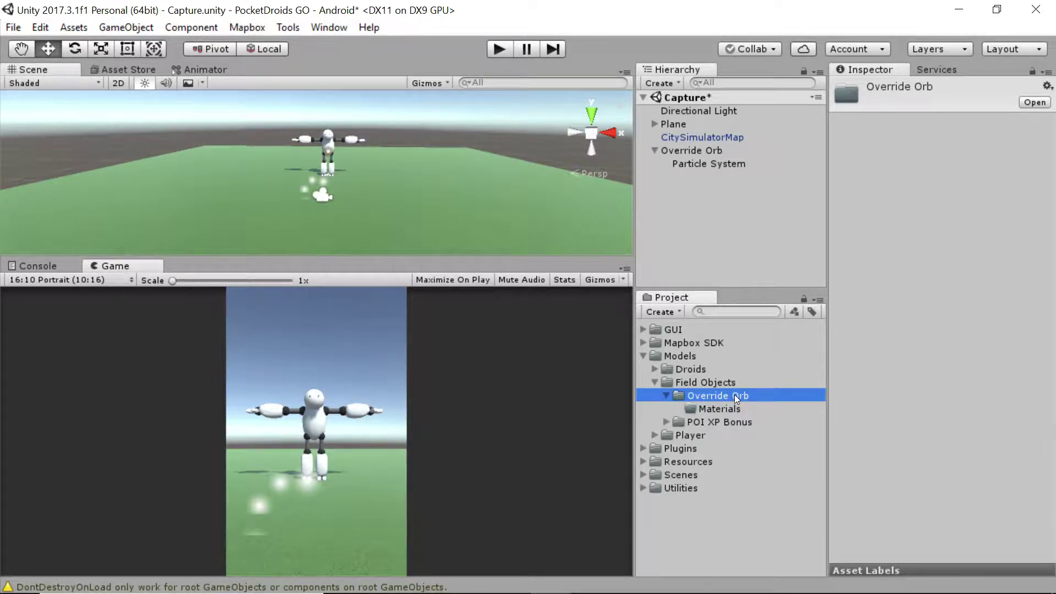
Import the Circle and Glow Orb images from PocketDroids Go > Materials into the Override Orb folder
{"action": "key", "text": "alt+Tab"}
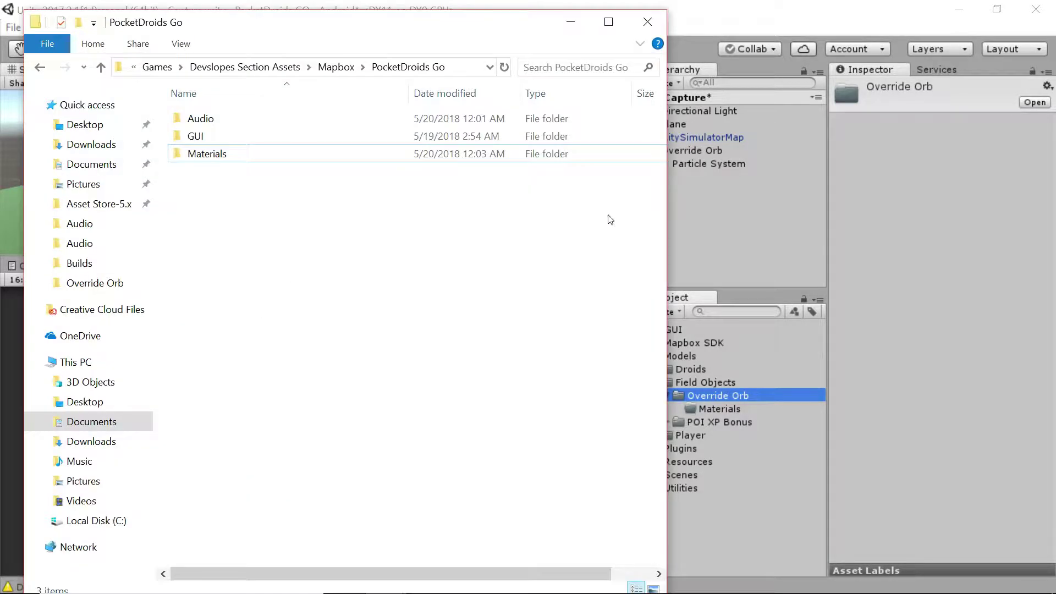
{"action": "left_click_drag", "start_coordinate": [520, 32], "coordinate": [478, 21]}
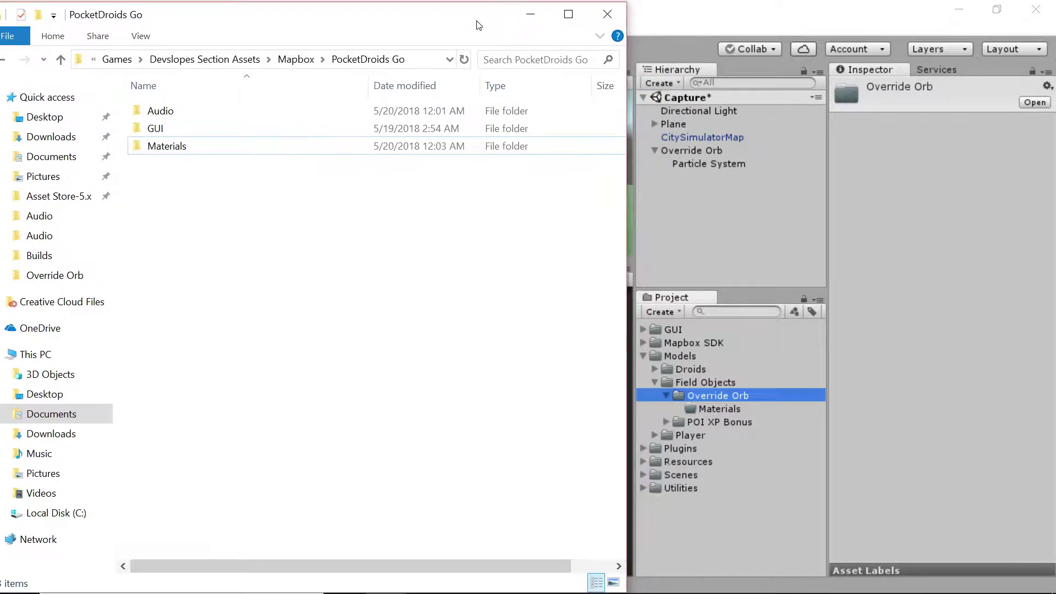
{"action": "double_click", "coordinate": [180, 148]}
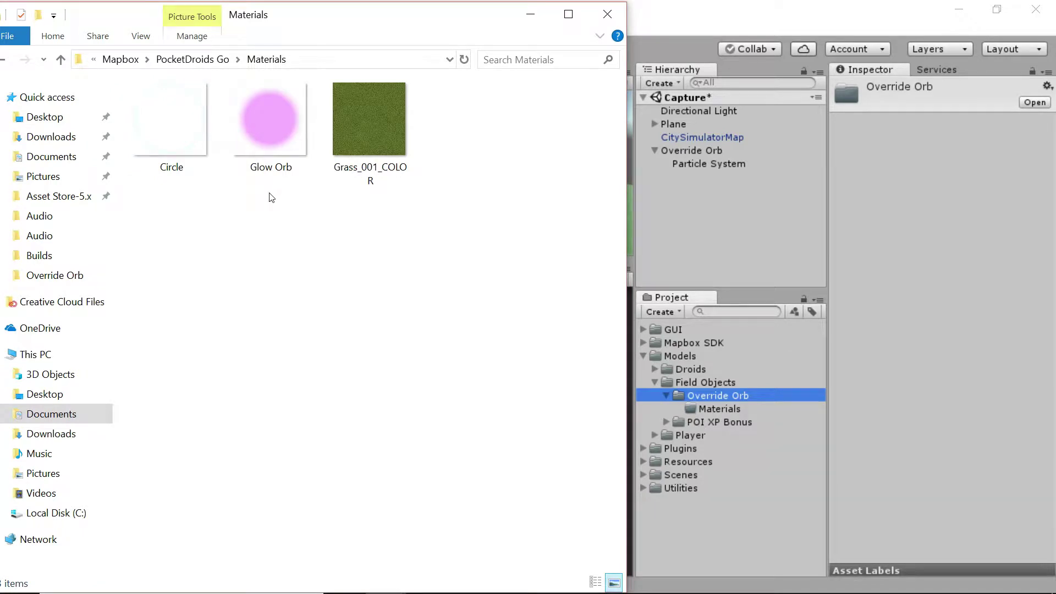
{"action": "left_click", "coordinate": [175, 137]}
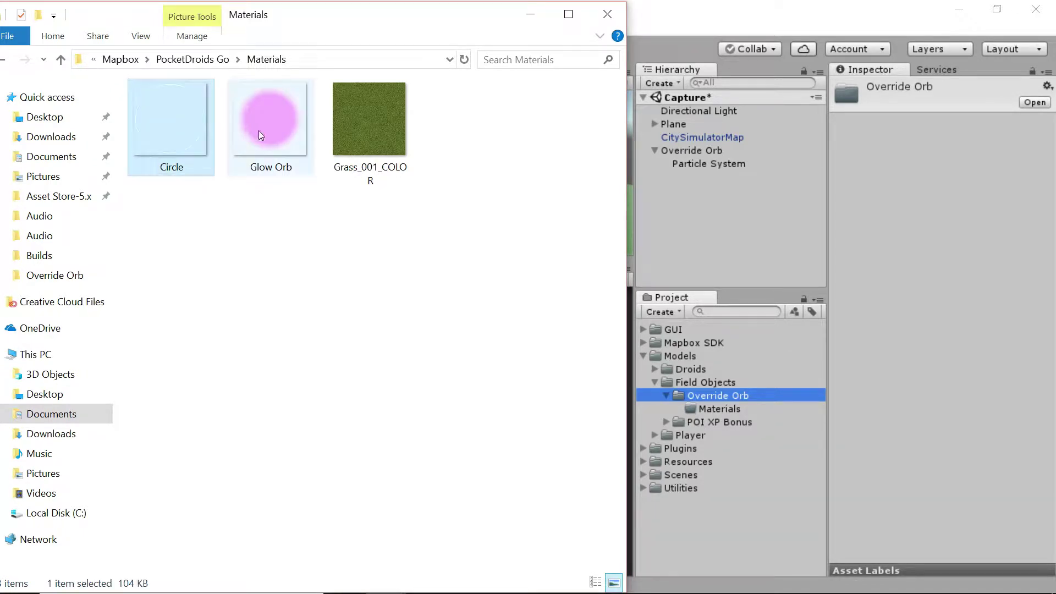
{"action": "left_click", "coordinate": [286, 138], "text": "ctrl"}
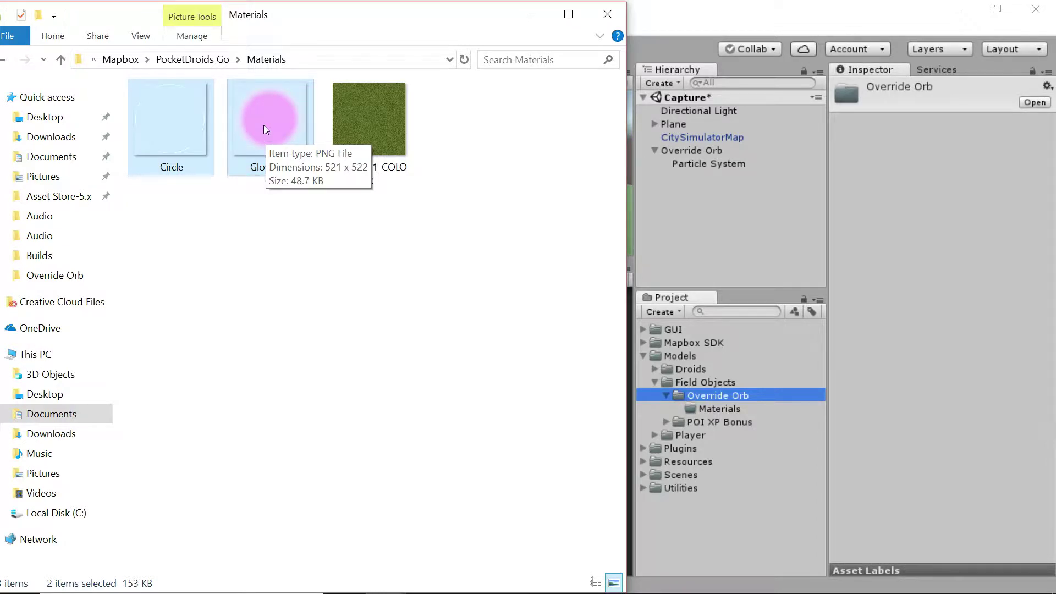
{"action": "left_click_drag", "start_coordinate": [272, 116], "coordinate": [742, 395]}
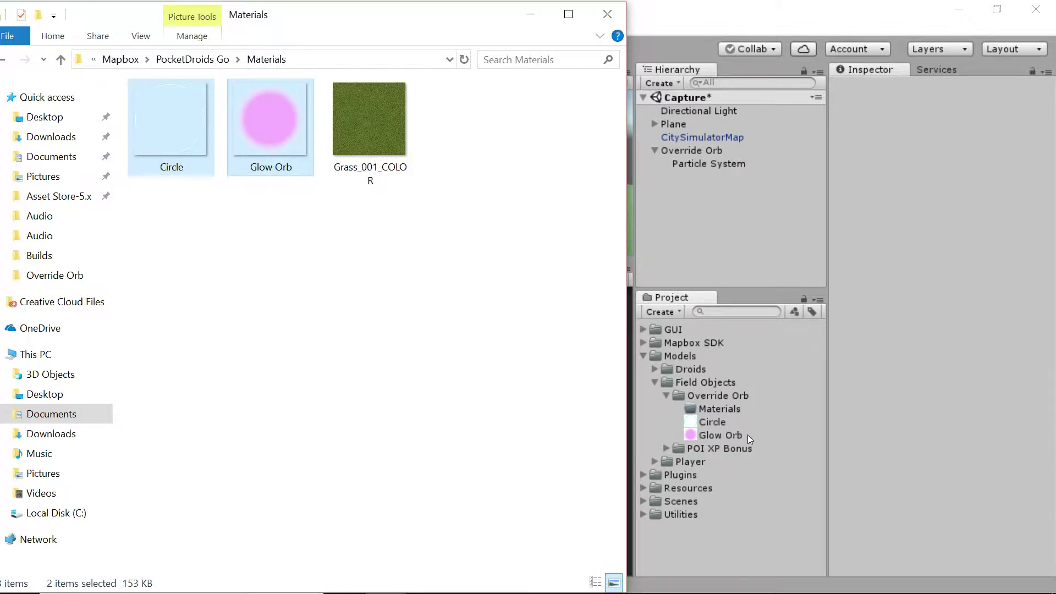
{"action": "left_click", "coordinate": [606, 16]}
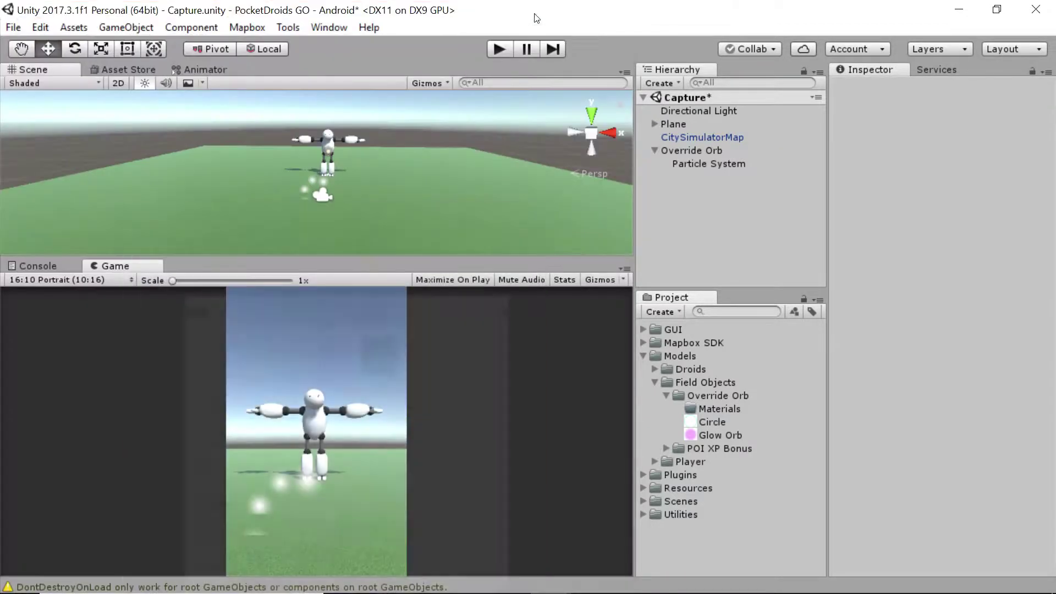
Create a new material named Circle in the Materials folder
{"action": "right_click", "coordinate": [716, 409]}
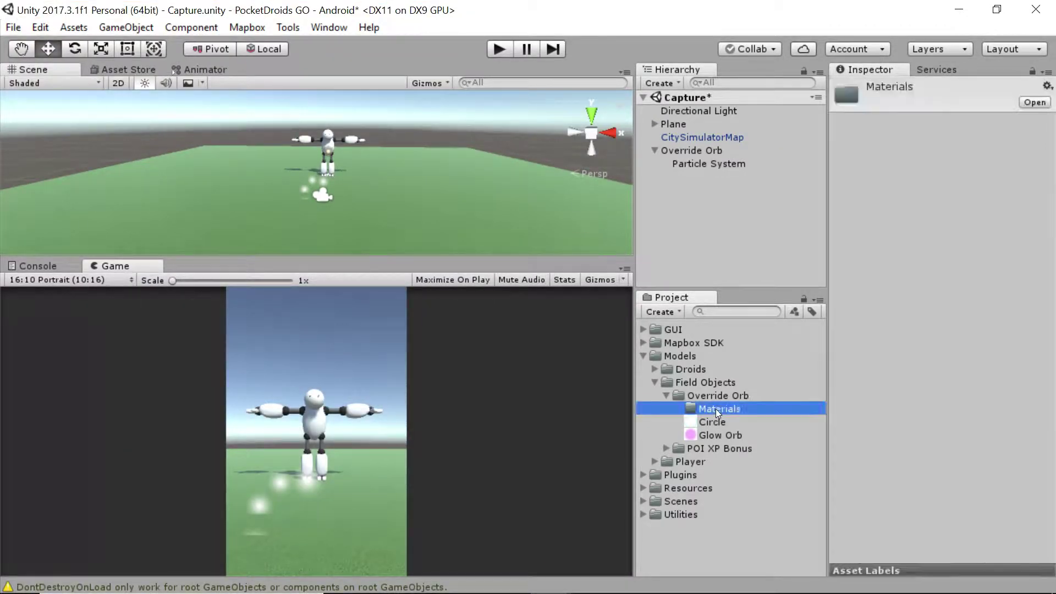
{"action": "mouse_move", "coordinate": [793, 51]}
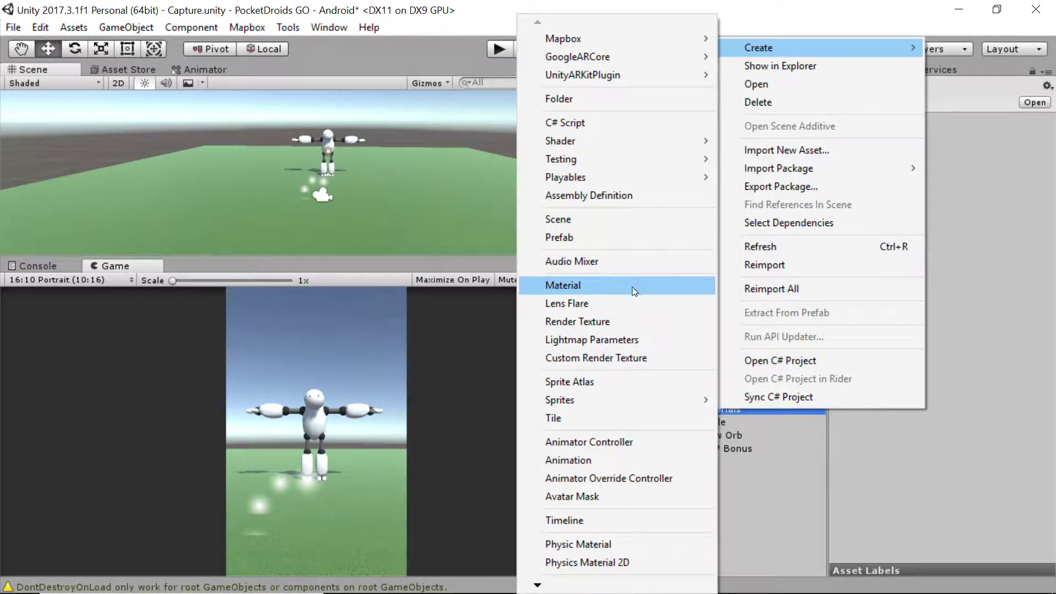
{"action": "left_click", "coordinate": [576, 287]}
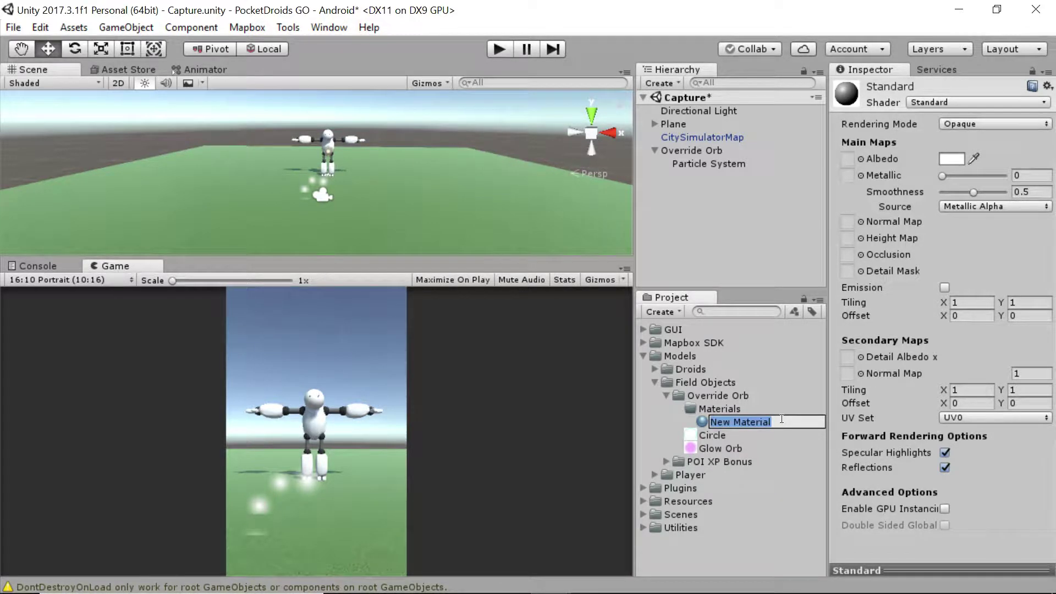
{"action": "type", "text": "Circle"}
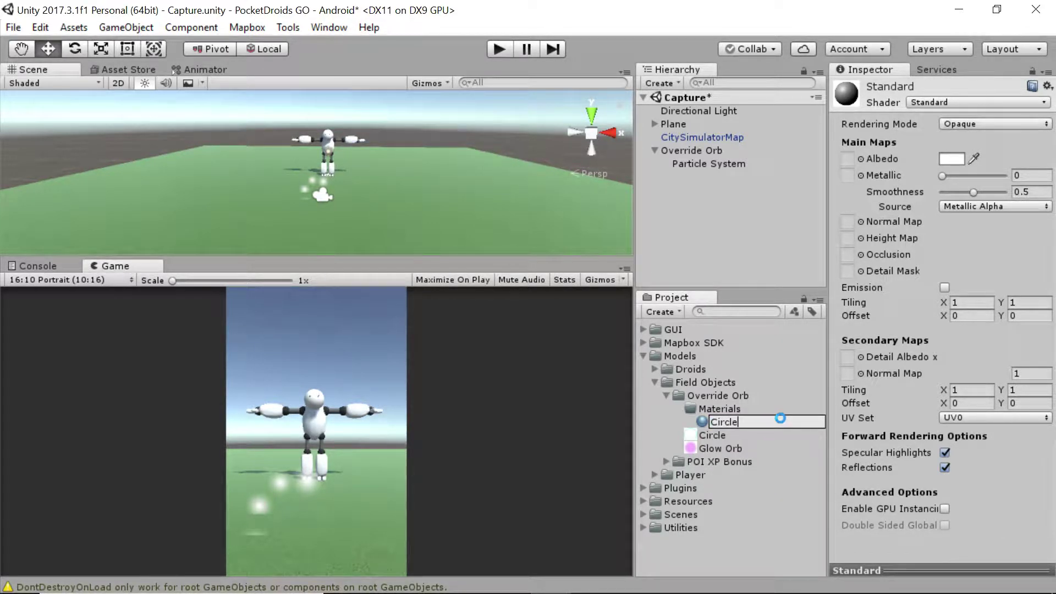
{"action": "key", "text": "Return"}
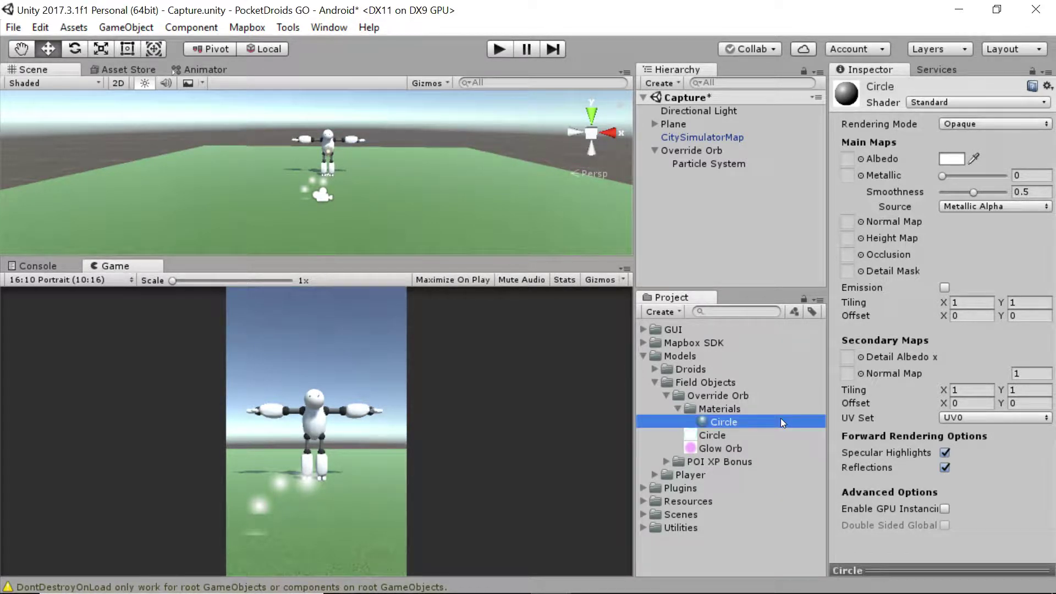
Set the Circle material's shader to Particles/Additive
{"action": "left_click", "coordinate": [921, 103]}
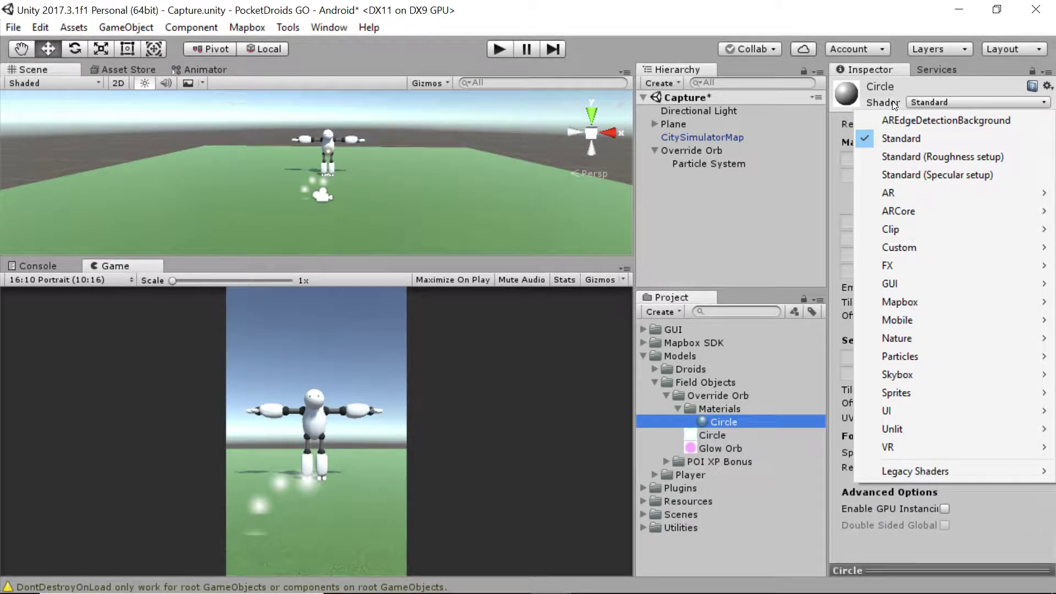
{"action": "mouse_move", "coordinate": [923, 339]}
{"action": "mouse_move", "coordinate": [917, 361]}
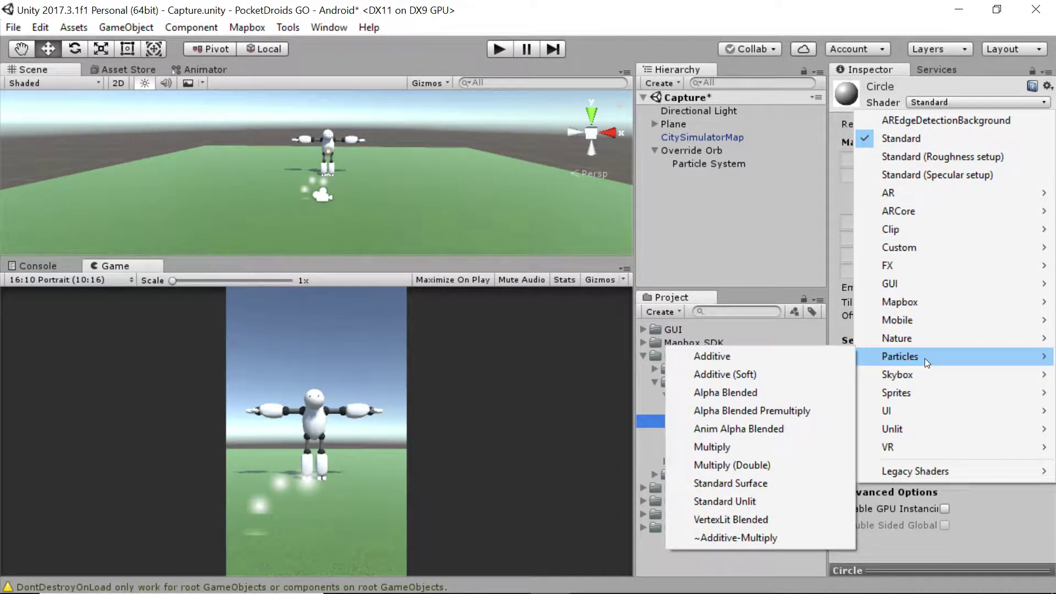
{"action": "left_click", "coordinate": [794, 357]}
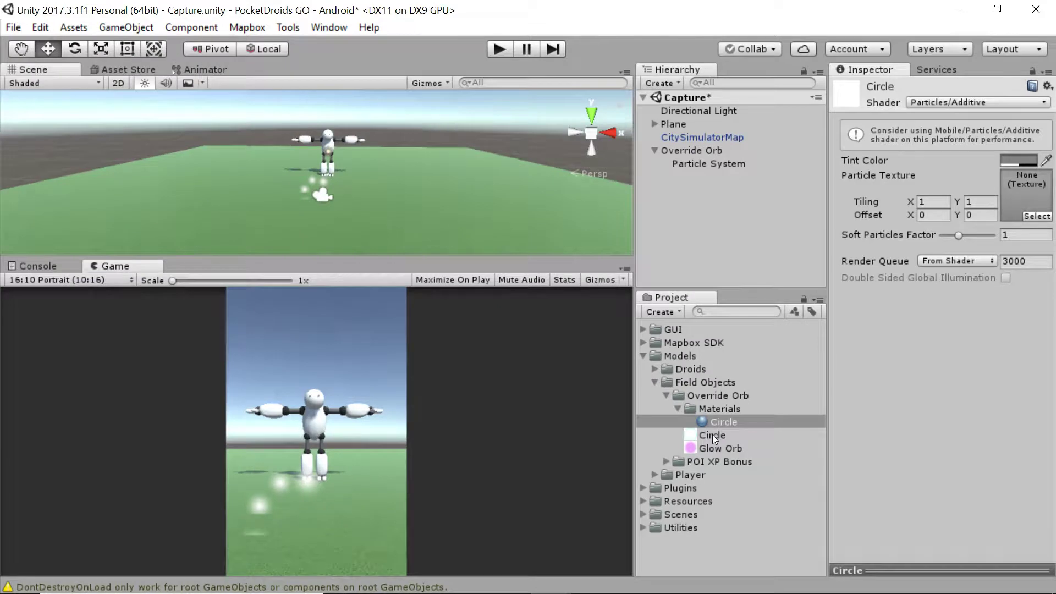
Enable Alpha Is Transparency on the Circle texture and apply the import settings
{"action": "left_click", "coordinate": [712, 435]}
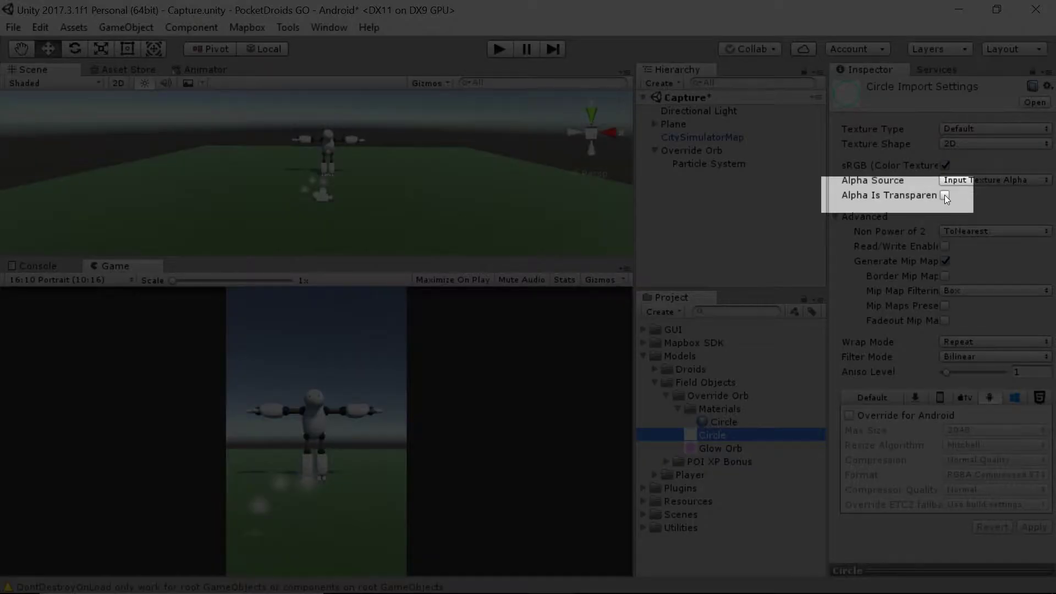
{"action": "left_click", "coordinate": [945, 195]}
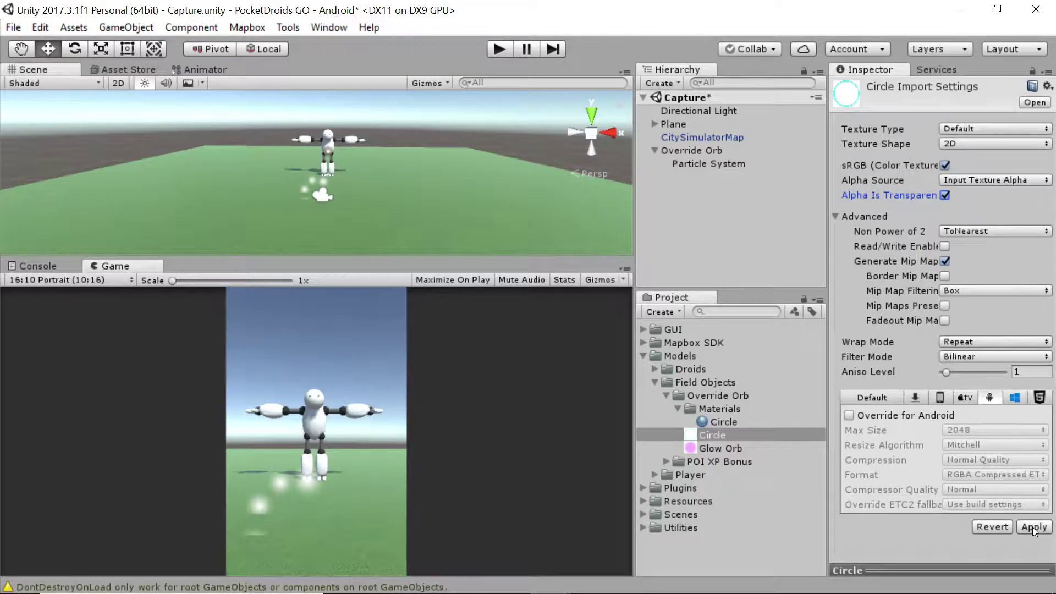
{"action": "left_click", "coordinate": [1032, 527]}
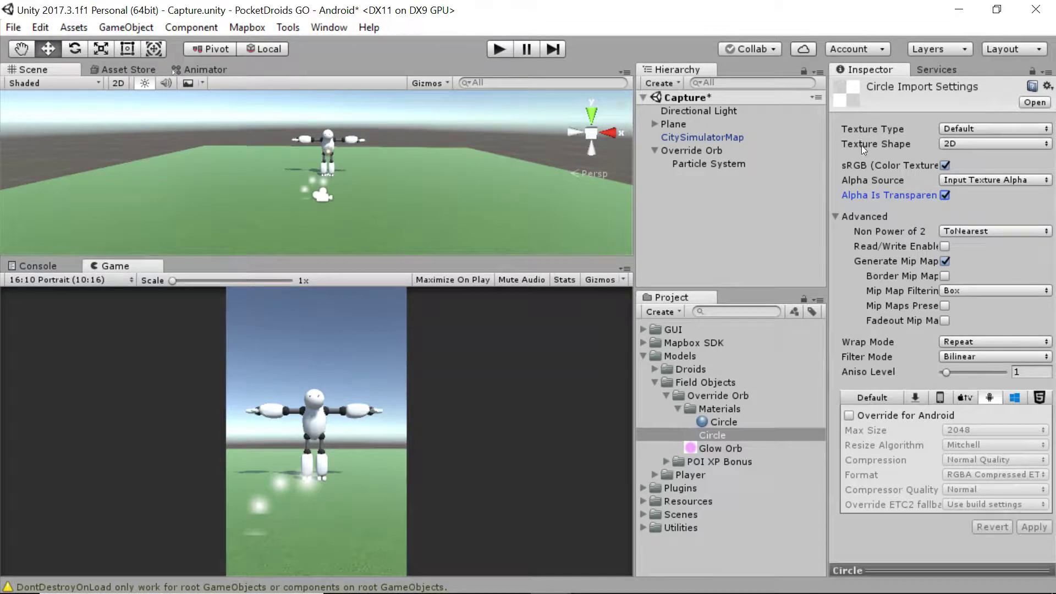
Assign the Circle texture as the Circle material's Particle Texture and apply the material to the Particle System
{"action": "left_click", "coordinate": [731, 421]}
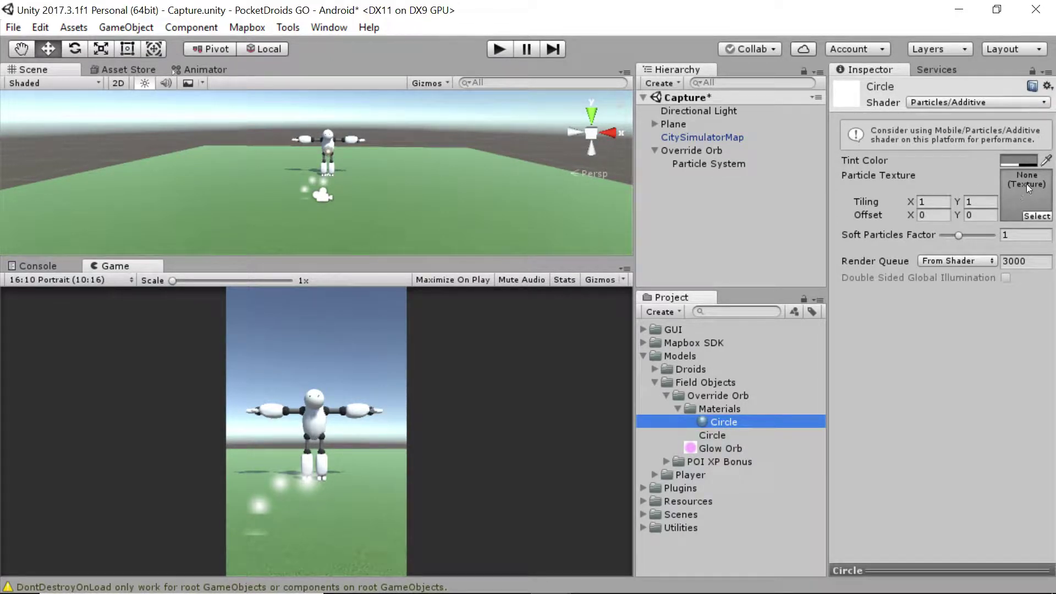
{"action": "left_click_drag", "start_coordinate": [715, 436], "coordinate": [1022, 183]}
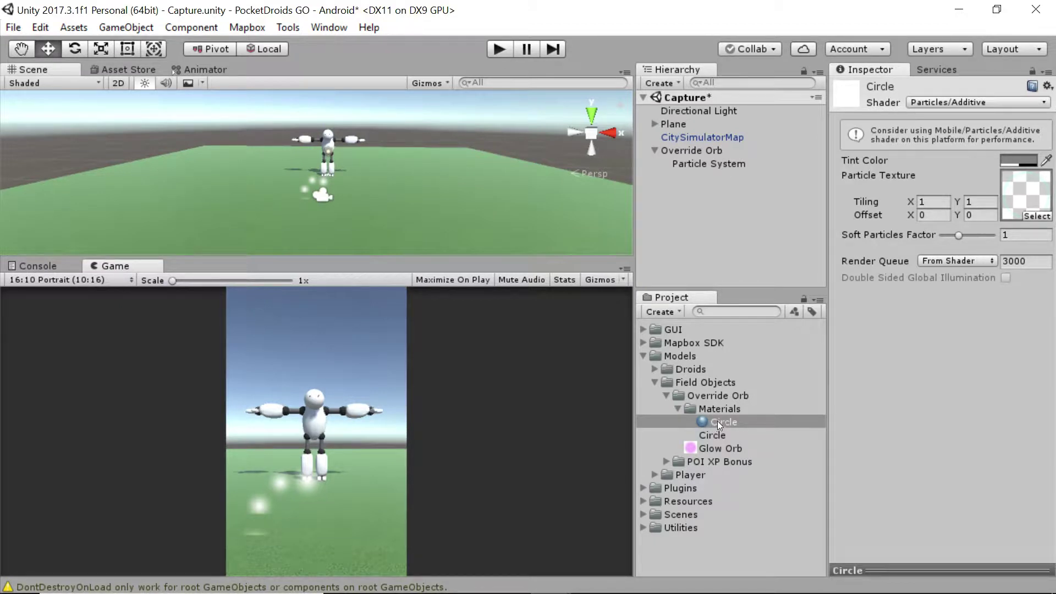
{"action": "left_click_drag", "start_coordinate": [717, 421], "coordinate": [722, 163]}
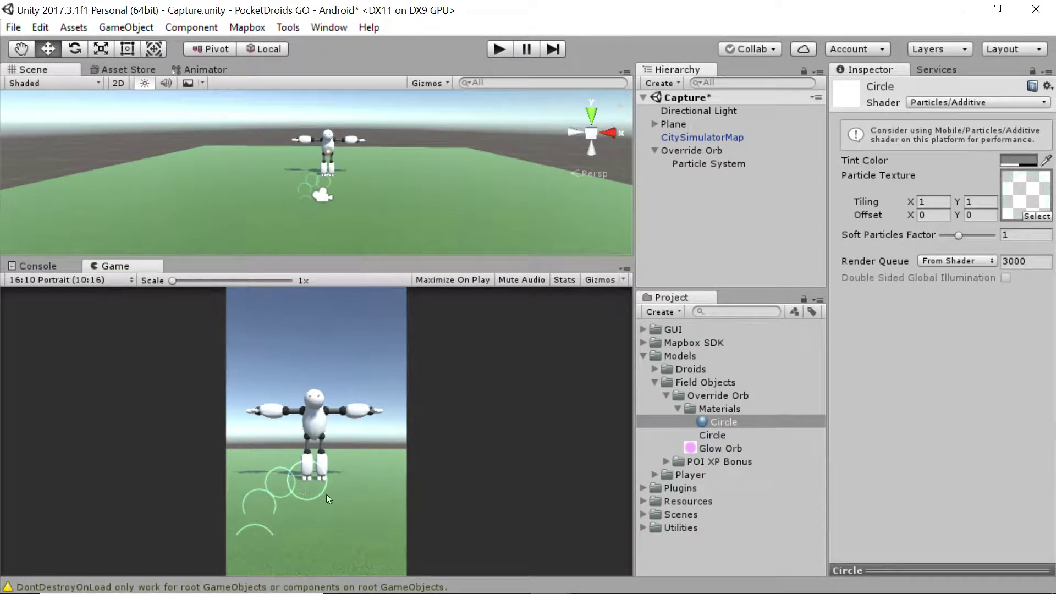
{"action": "left_click", "coordinate": [716, 160]}
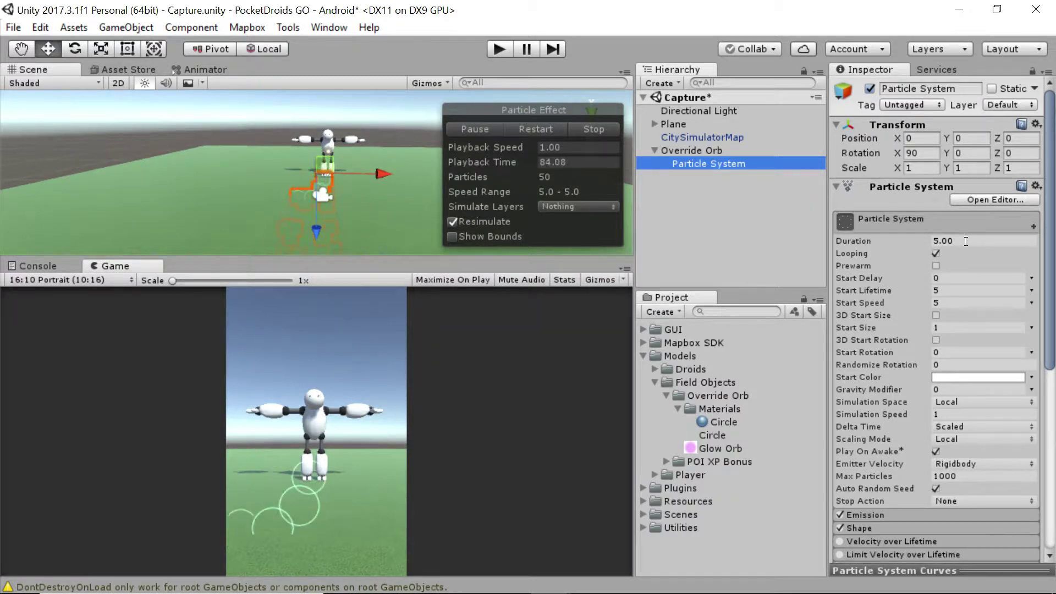
Disable the Particle System's Shape module so particles spawn in place
{"action": "left_click", "coordinate": [867, 515]}
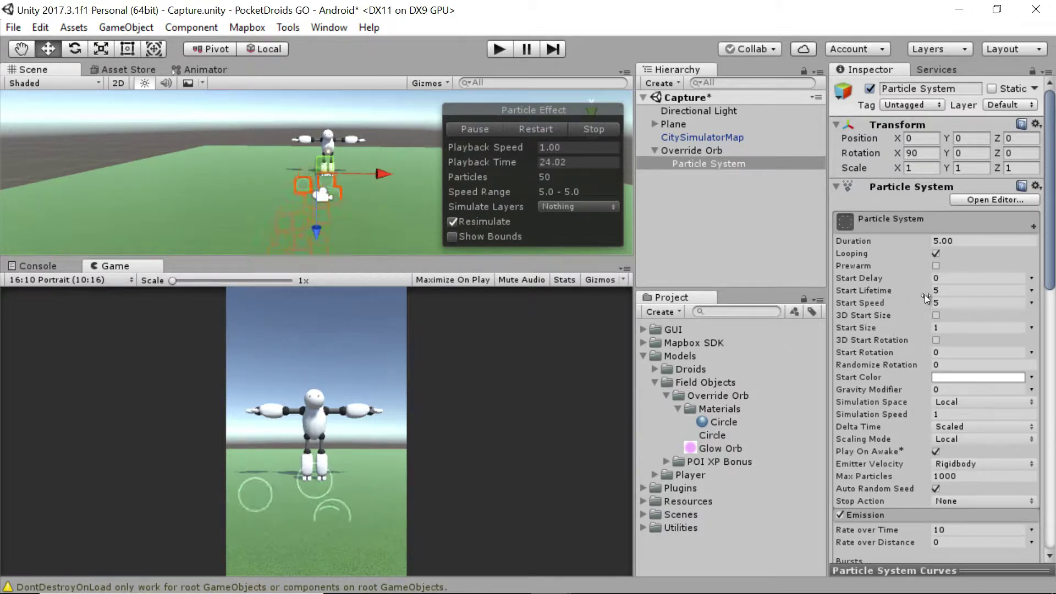
{"action": "scroll", "coordinate": [891, 335], "scroll_direction": "down", "scroll_amount": 10}
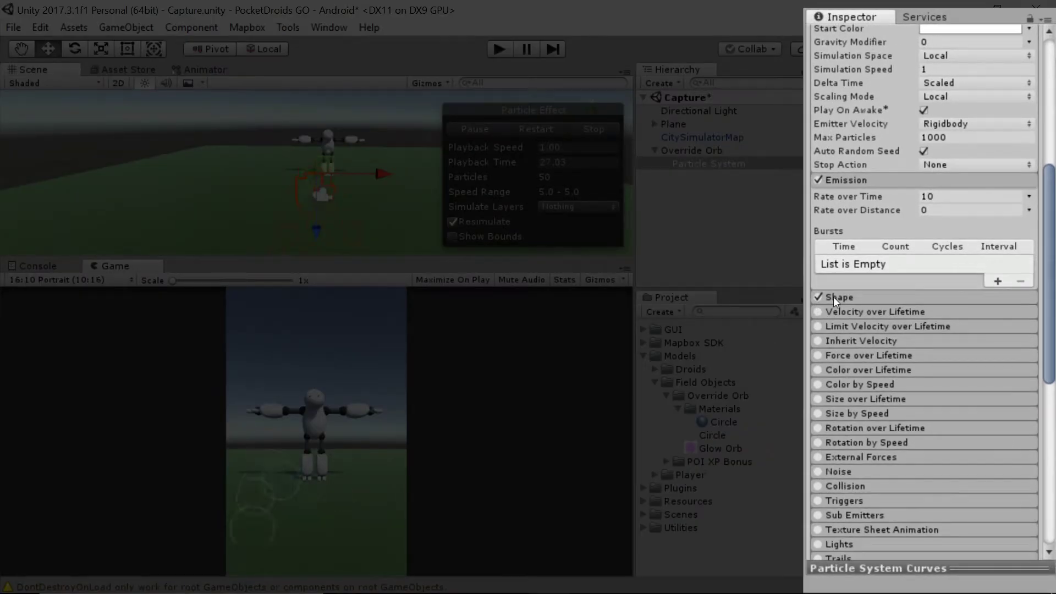
{"action": "left_click", "coordinate": [843, 310]}
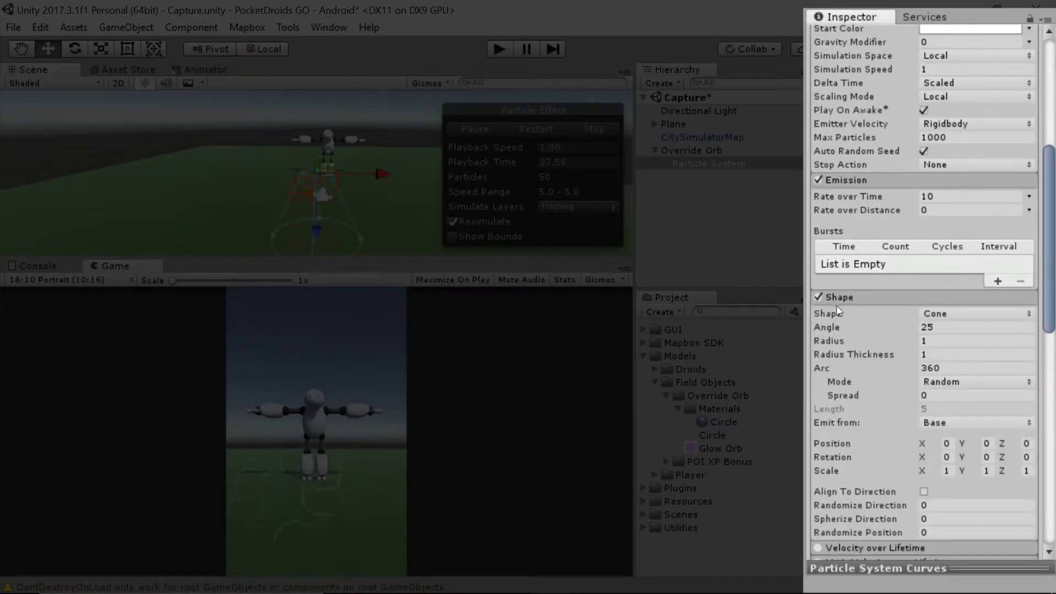
{"action": "left_click", "coordinate": [817, 297]}
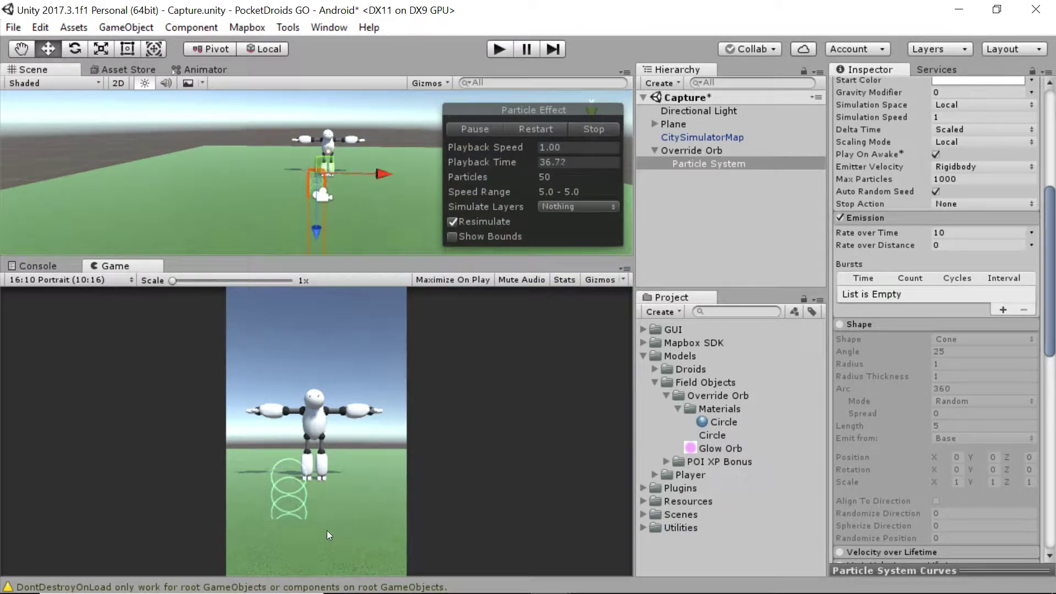
{"action": "scroll", "coordinate": [908, 323], "scroll_direction": "down", "scroll_amount": 3}
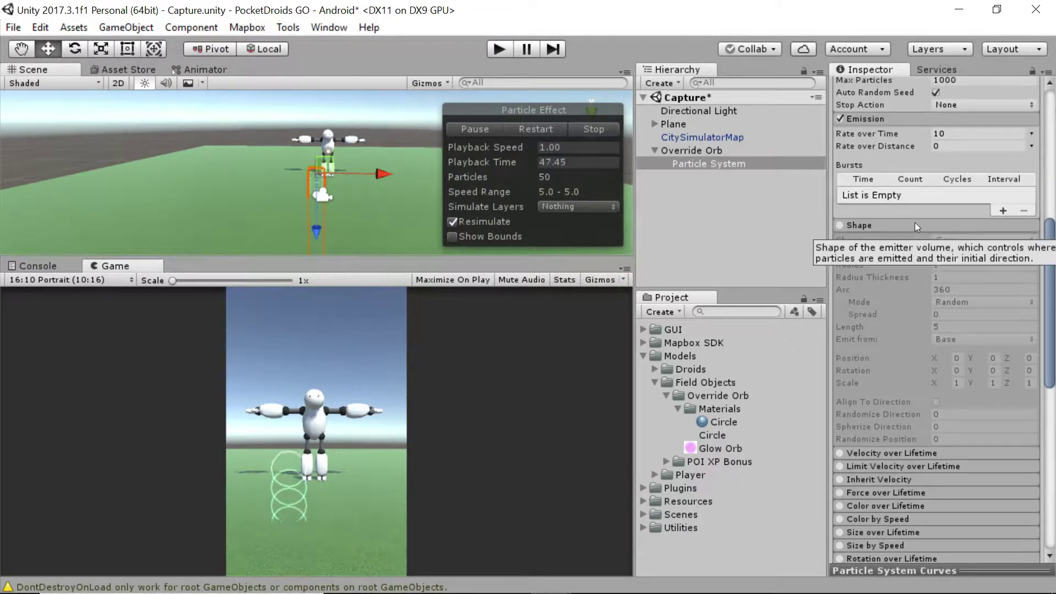
{"action": "scroll", "coordinate": [938, 246], "scroll_direction": "up", "scroll_amount": 10}
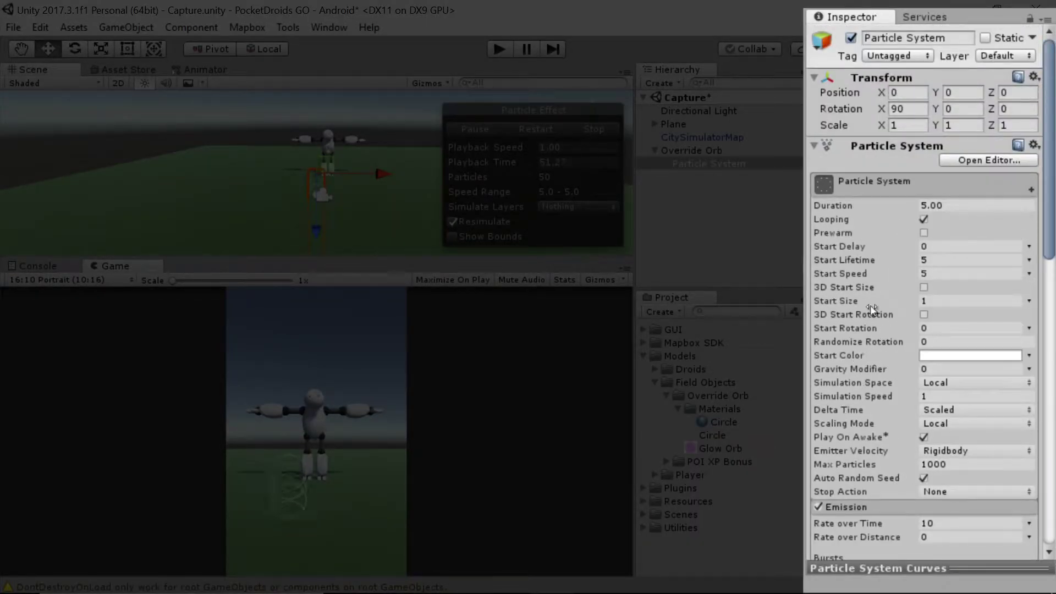
Set Start Speed 0, Start Lifetime 3, Max Particles 3, Emission Rate 1 and Duration 2.50
{"action": "left_click", "coordinate": [942, 273]}
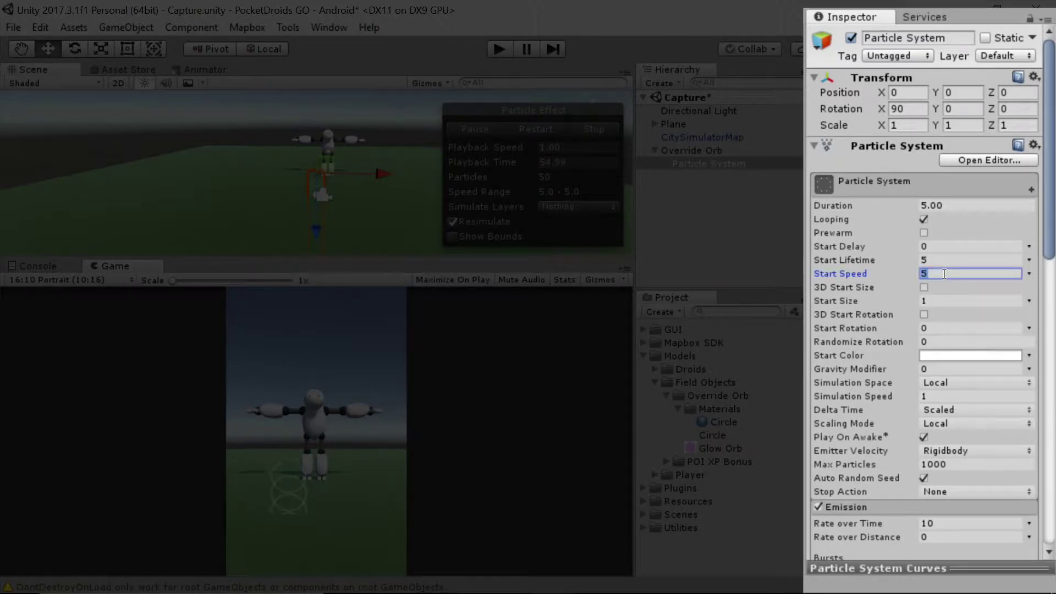
{"action": "type", "text": "0"}
{"action": "left_click", "coordinate": [956, 260]}
{"action": "type", "text": "3"}
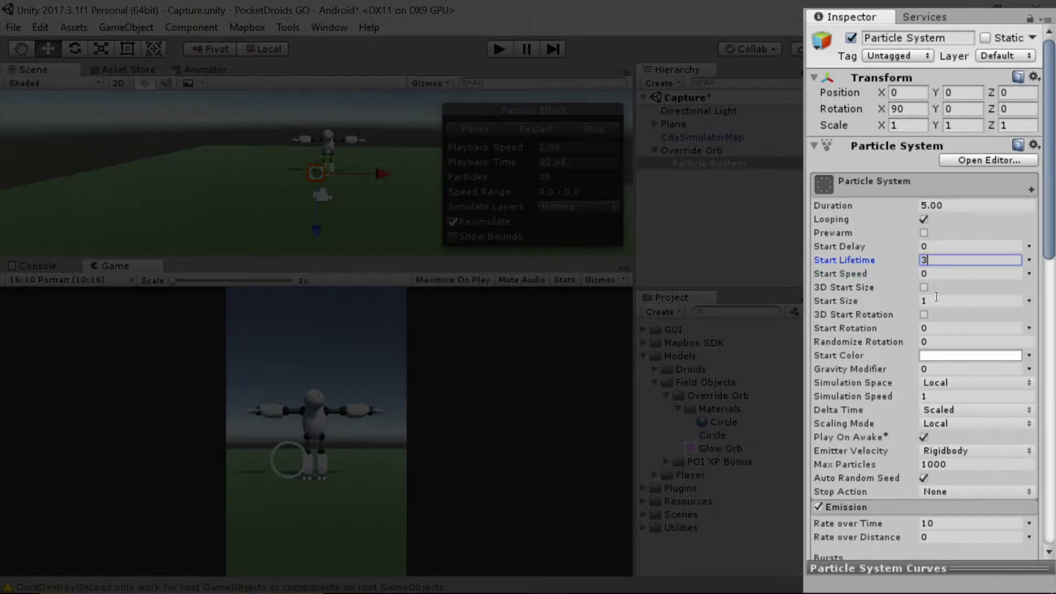
{"action": "left_click", "coordinate": [958, 466]}
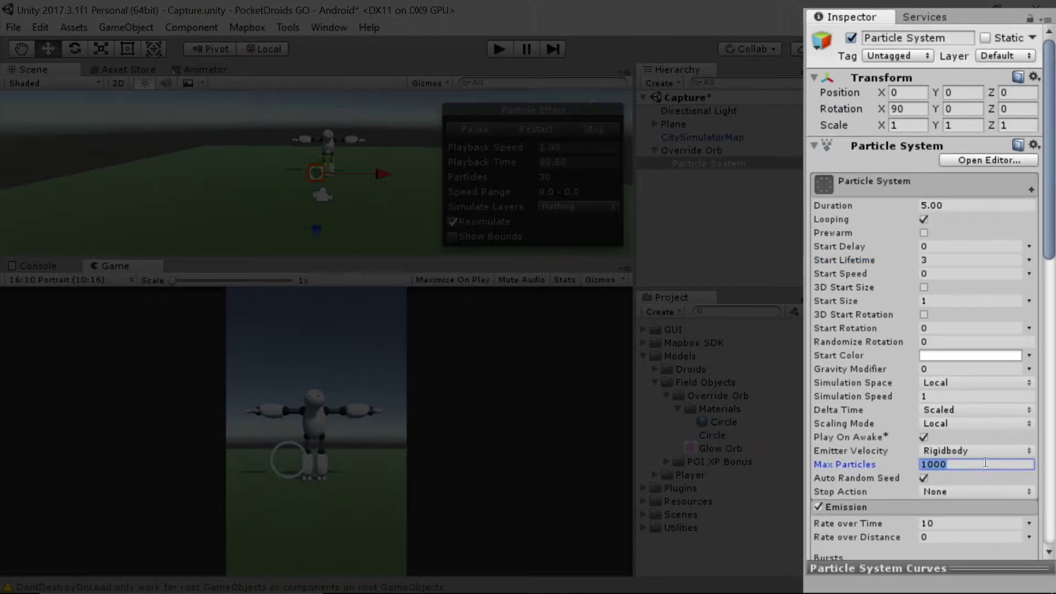
{"action": "type", "text": "3"}
{"action": "left_click", "coordinate": [950, 523]}
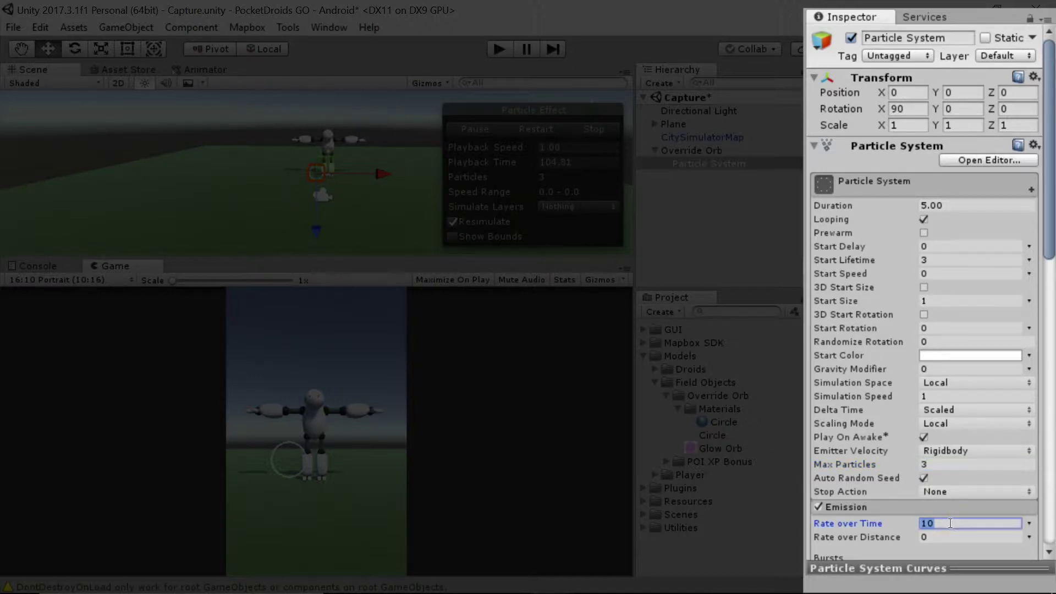
{"action": "type", "text": "1"}
{"action": "left_click", "coordinate": [991, 208]}
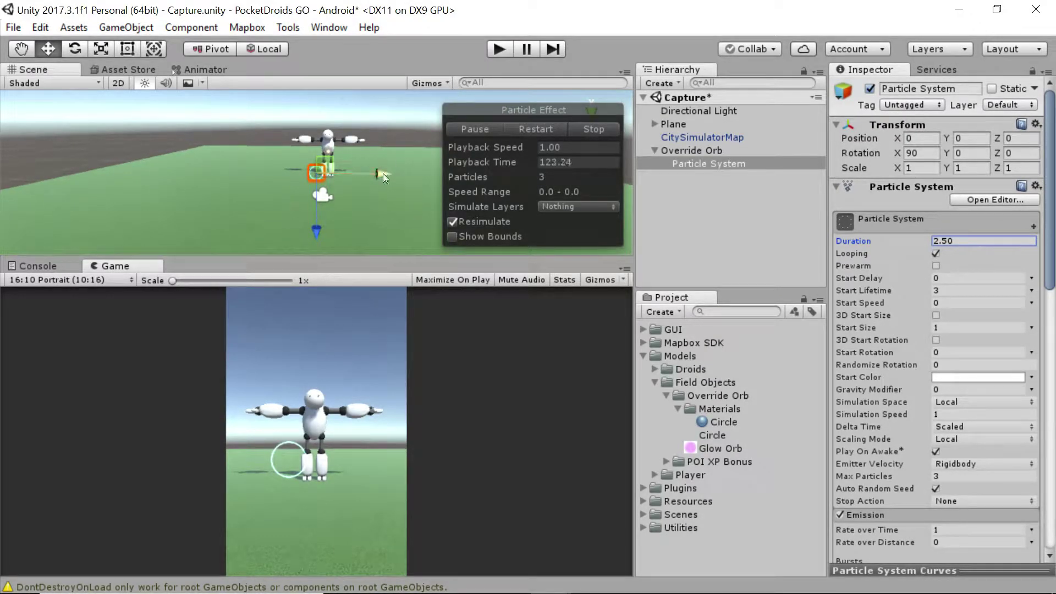
Move Override Orb to X -0.04 and restart the Particle System preview
{"action": "left_click", "coordinate": [692, 151]}
{"action": "left_click_drag", "start_coordinate": [388, 174], "coordinate": [240, 194]}
{"action": "left_click", "coordinate": [747, 215]}
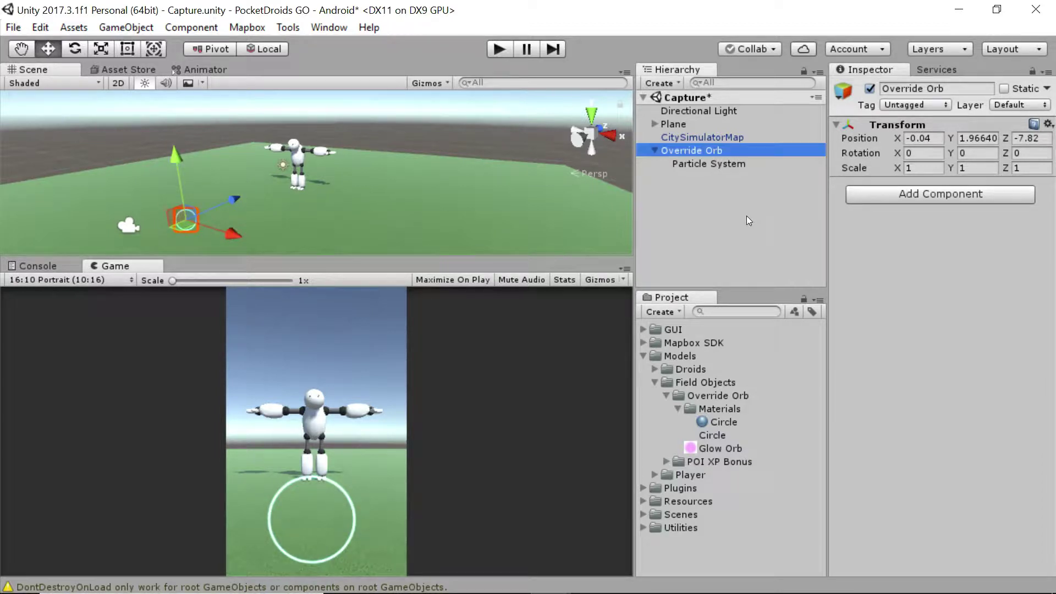
{"action": "left_click", "coordinate": [714, 164]}
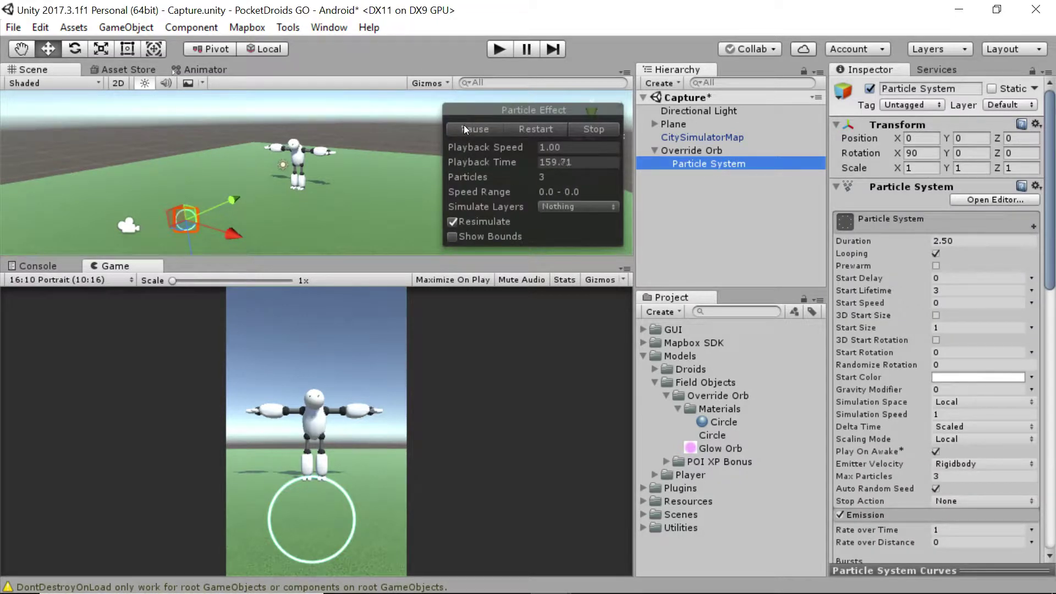
{"action": "left_click", "coordinate": [549, 127]}
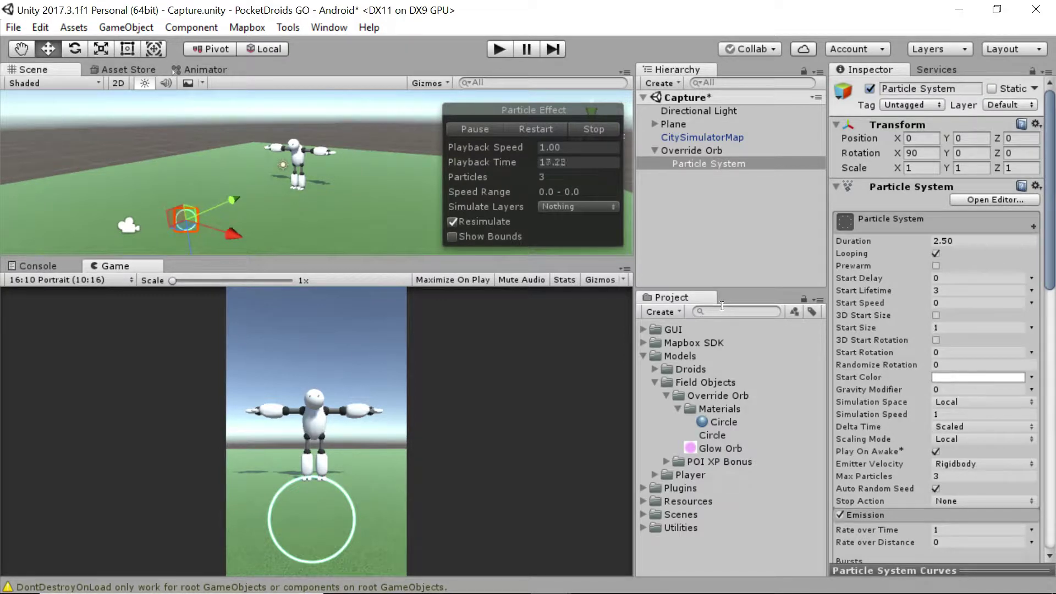
Enable the ring particles' Size over Lifetime module and expand it to show the Size curve
{"action": "scroll", "coordinate": [985, 315], "scroll_direction": "down", "scroll_amount": 10}
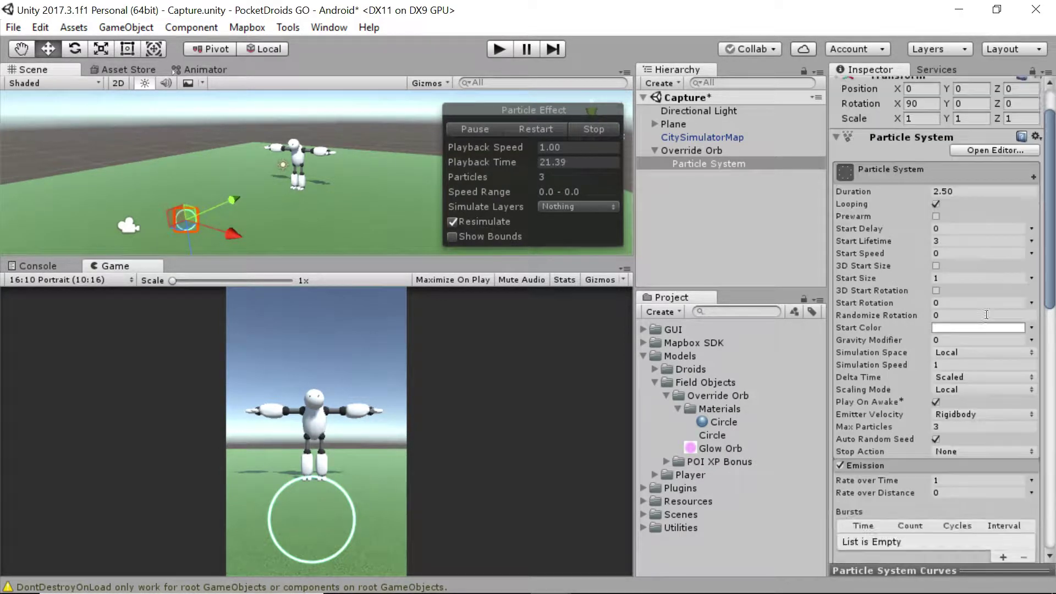
{"action": "scroll", "coordinate": [937, 325], "scroll_direction": "down", "scroll_amount": 3}
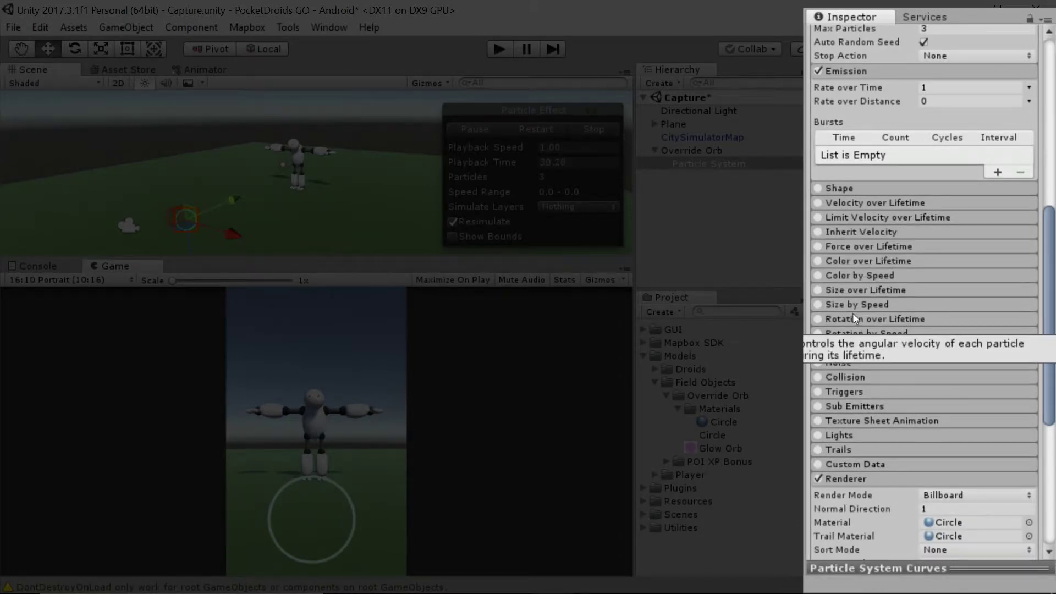
{"action": "left_click", "coordinate": [819, 290]}
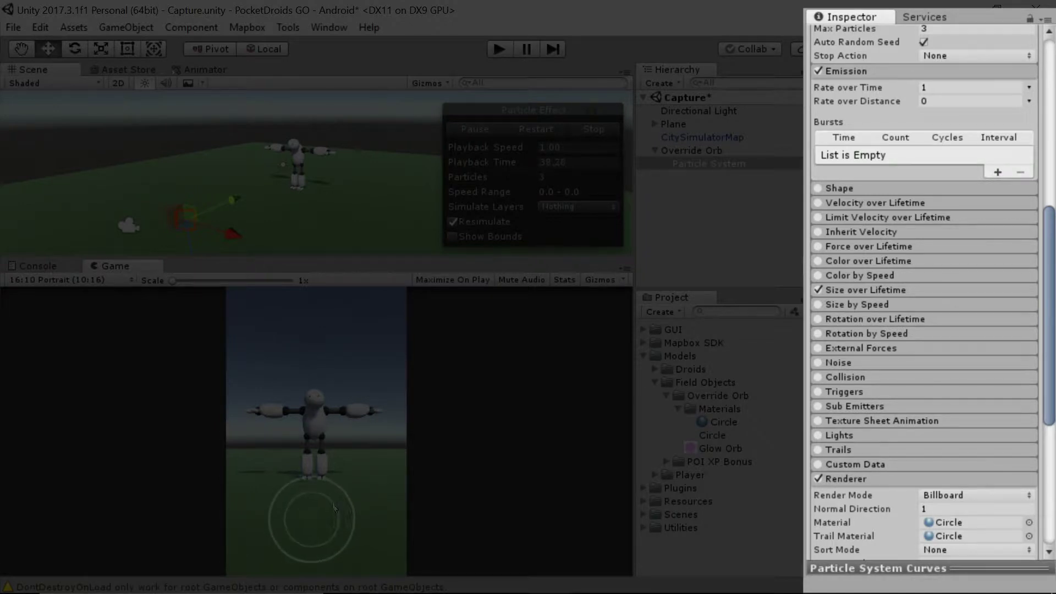
{"action": "left_click", "coordinate": [870, 290]}
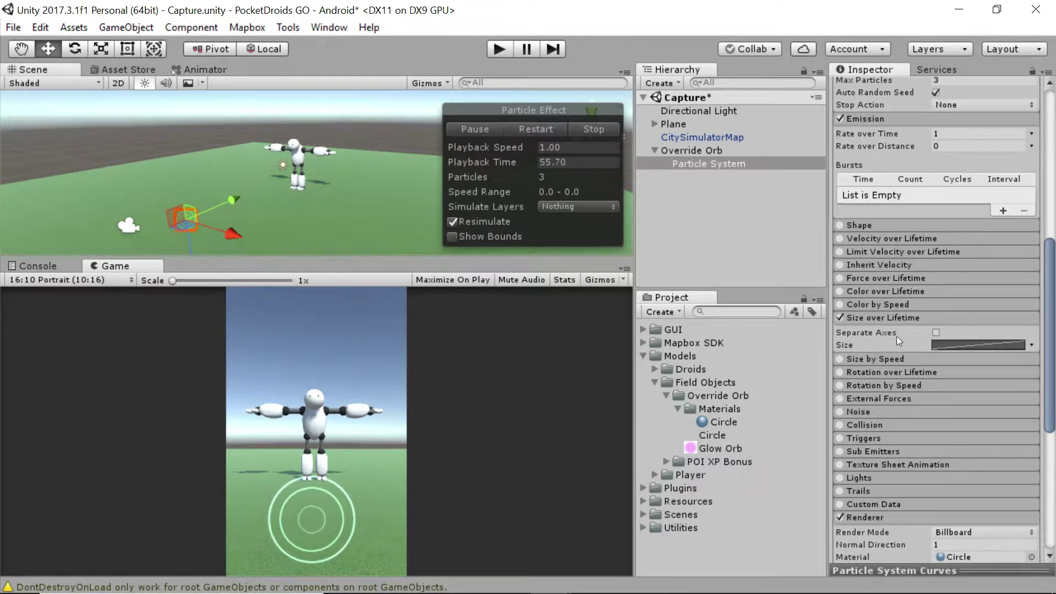
Enable Color over Lifetime on the ring particles and bring up its Gradient Editor
{"action": "left_click", "coordinate": [842, 292]}
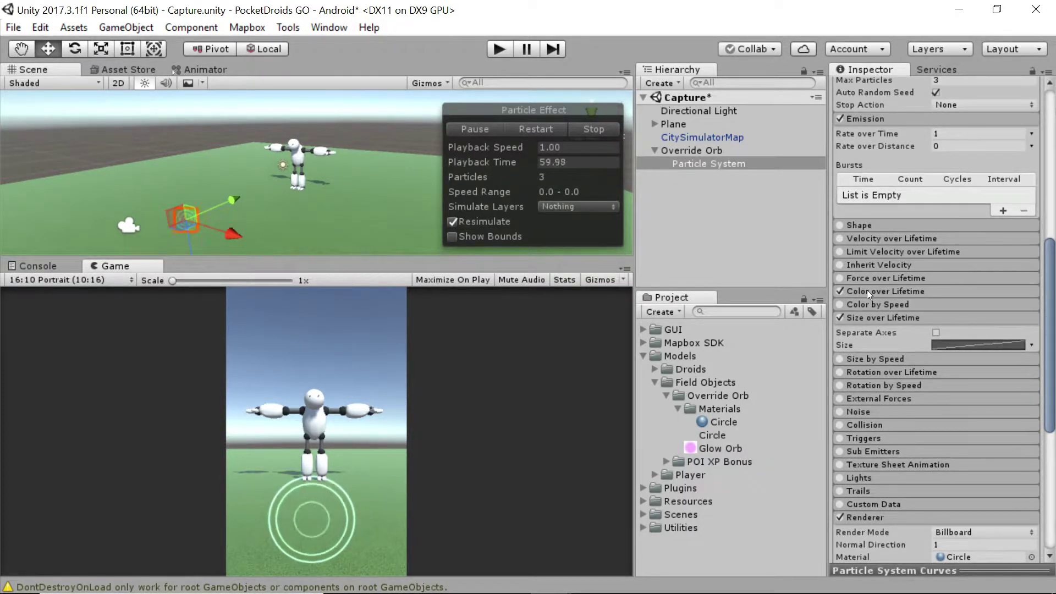
{"action": "left_click", "coordinate": [867, 291]}
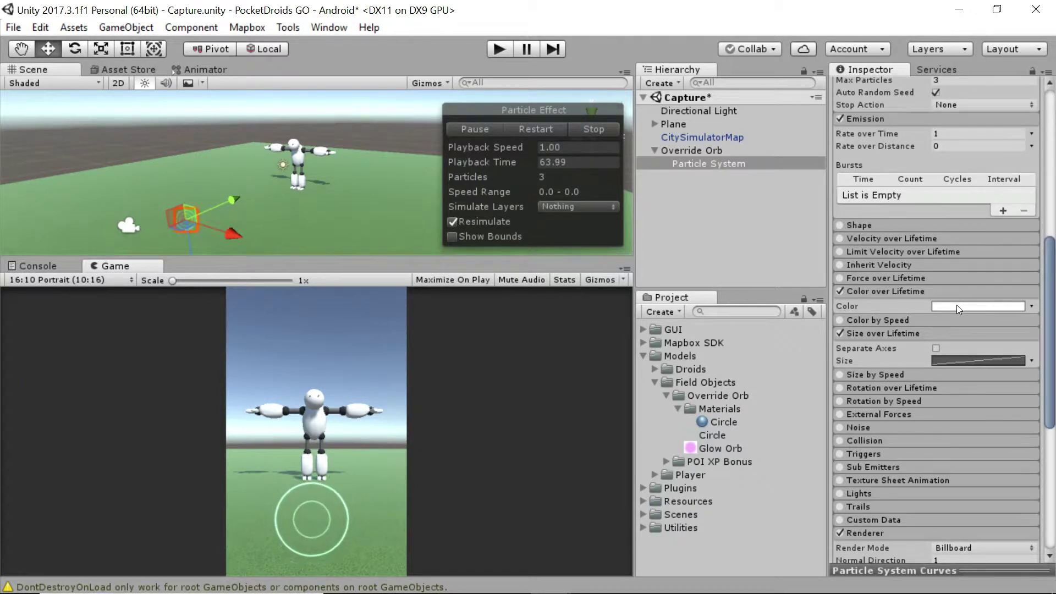
{"action": "left_click", "coordinate": [995, 304]}
{"action": "left_click", "coordinate": [295, 59]}
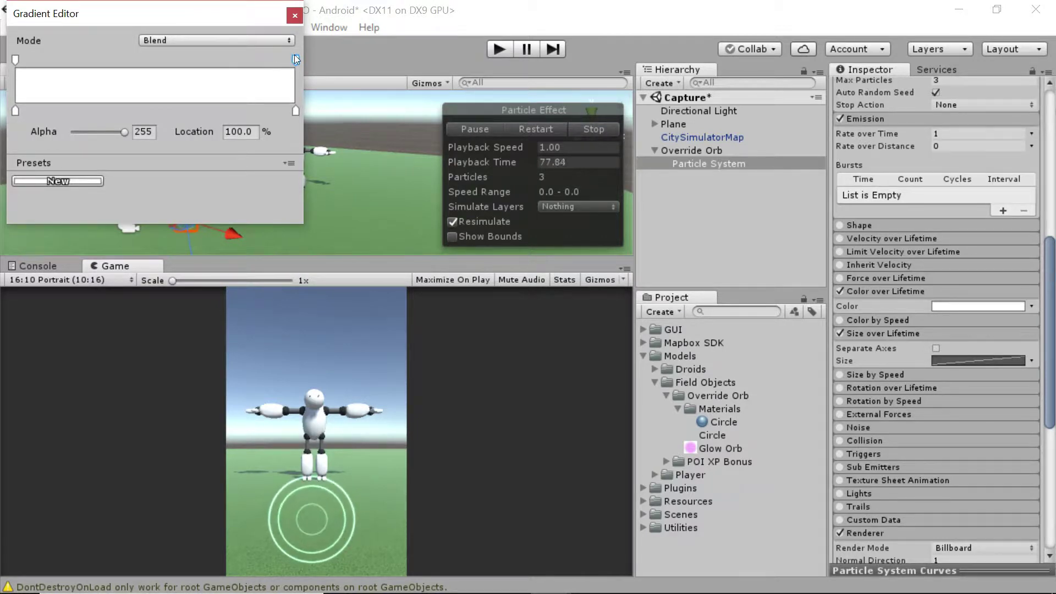
Move the gradient's left colour and alpha keys to about 58.2%
{"action": "left_click", "coordinate": [15, 111]}
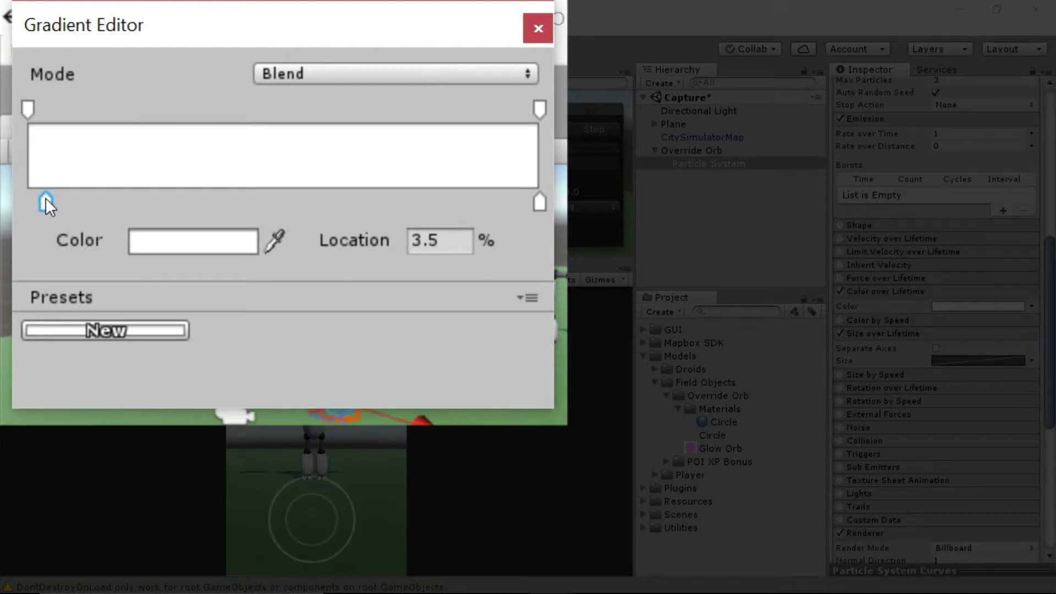
{"action": "left_click_drag", "start_coordinate": [84, 201], "coordinate": [142, 200]}
{"action": "left_click_drag", "start_coordinate": [207, 202], "coordinate": [31, 153]}
{"action": "left_click_drag", "start_coordinate": [28, 110], "coordinate": [335, 144]}
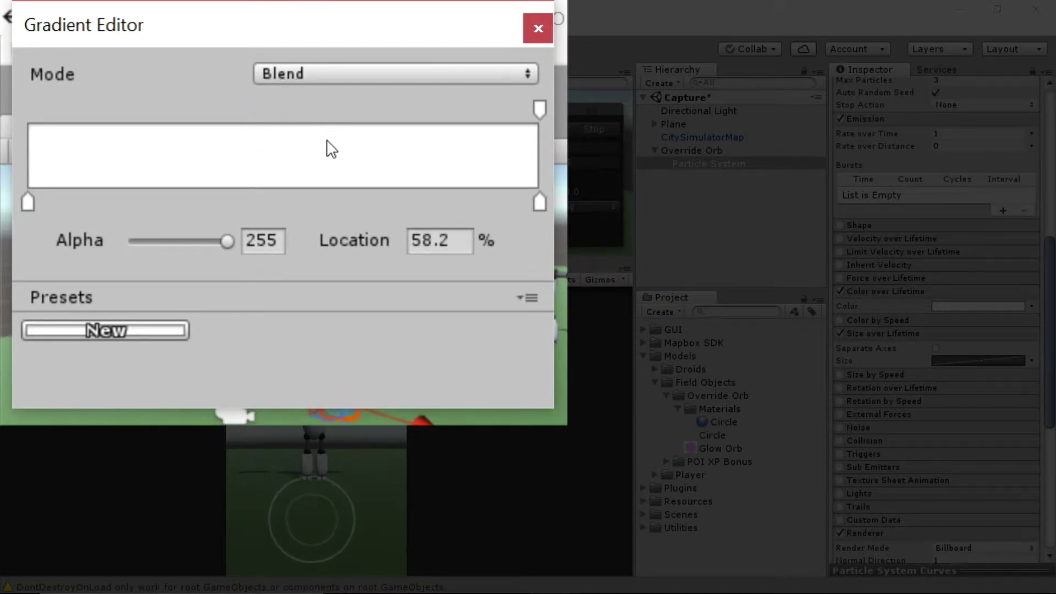
{"action": "left_click_drag", "start_coordinate": [331, 148], "coordinate": [343, 186]}
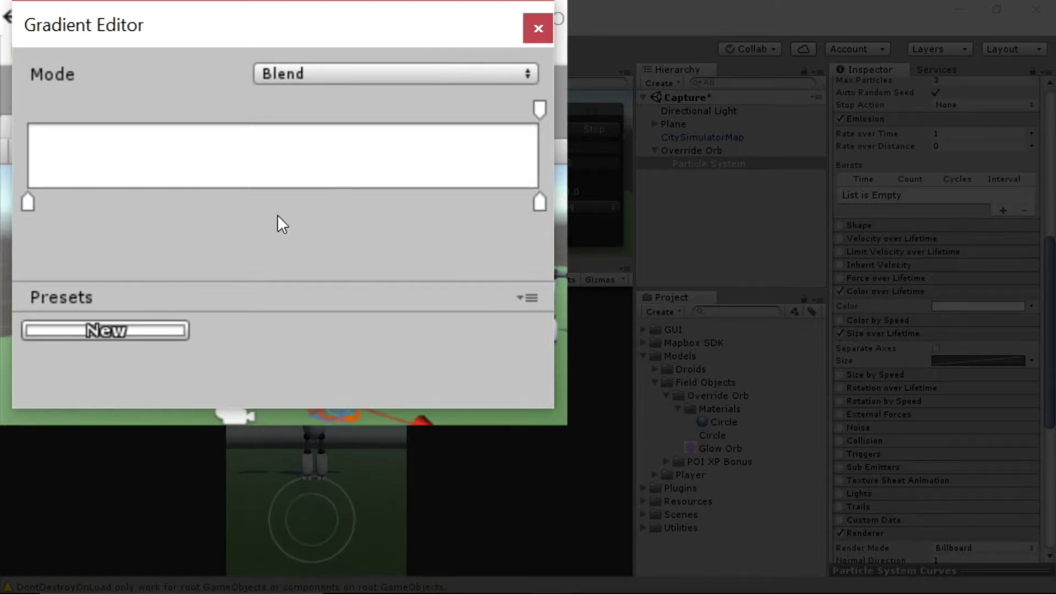
{"action": "key", "text": "ctrl+z"}
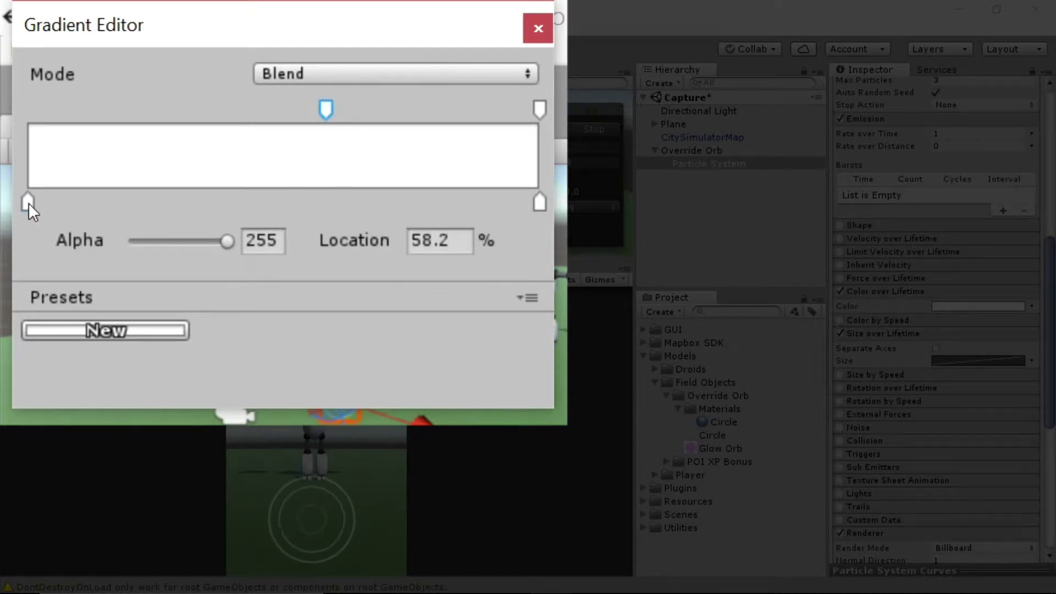
{"action": "left_click_drag", "start_coordinate": [28, 202], "coordinate": [326, 196]}
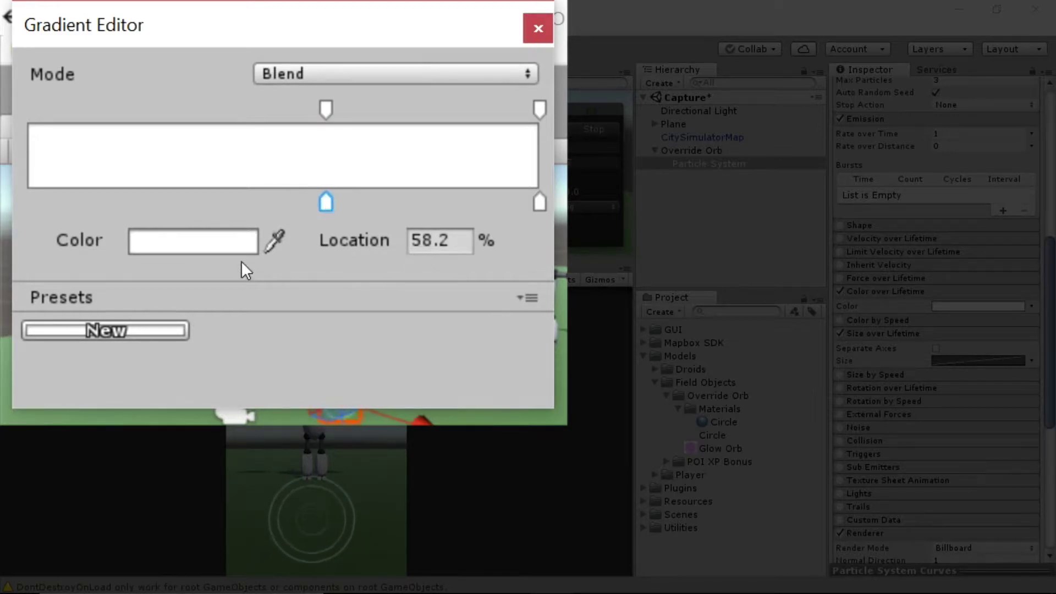
Set the gradient's end alpha key to 0 so the rings fade to transparent
{"action": "left_click", "coordinate": [324, 107]}
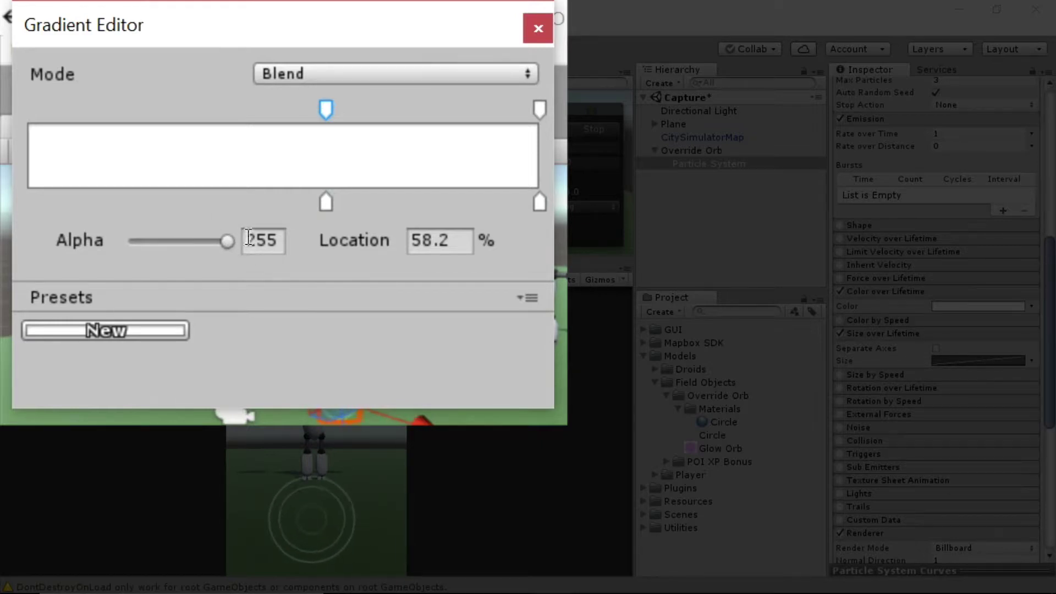
{"action": "left_click", "coordinate": [541, 103]}
{"action": "left_click_drag", "start_coordinate": [227, 241], "coordinate": [88, 247]}
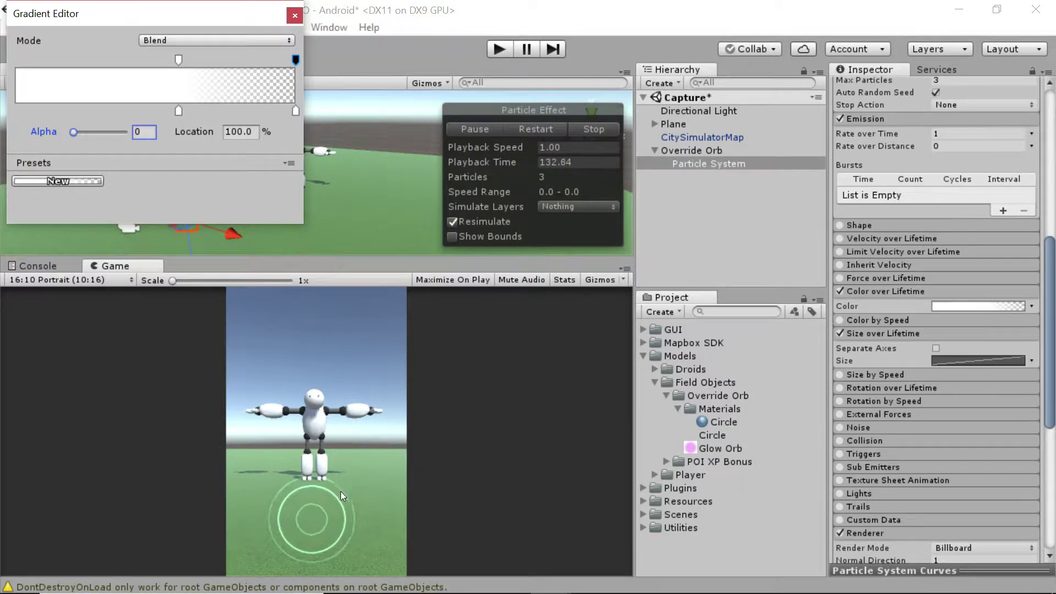
{"action": "left_click", "coordinate": [178, 110]}
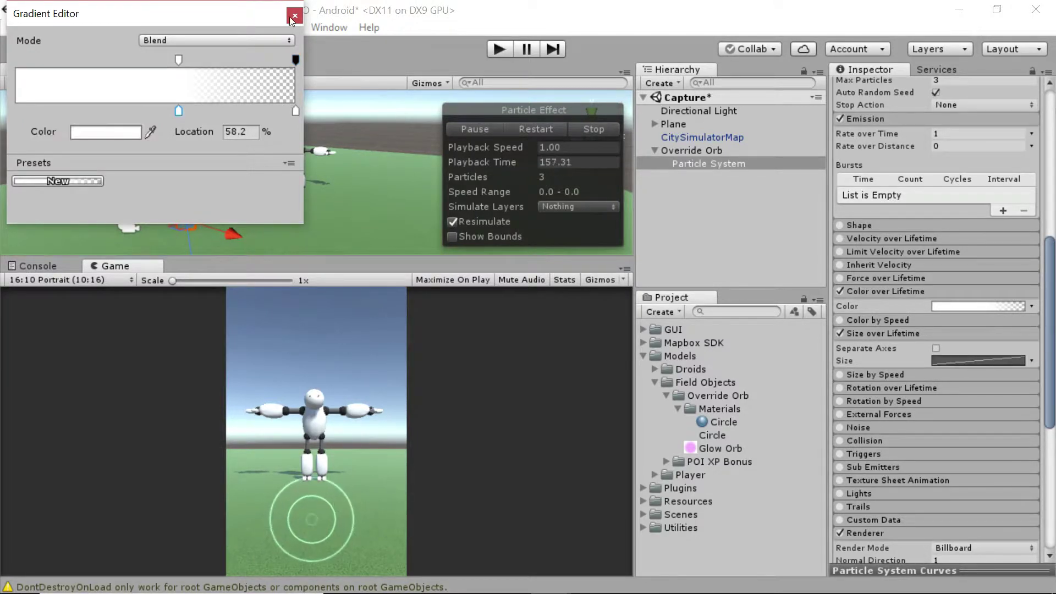
Close the Gradient Editor and set the Renderer's Max Particle Size to 3
{"action": "left_click", "coordinate": [292, 16]}
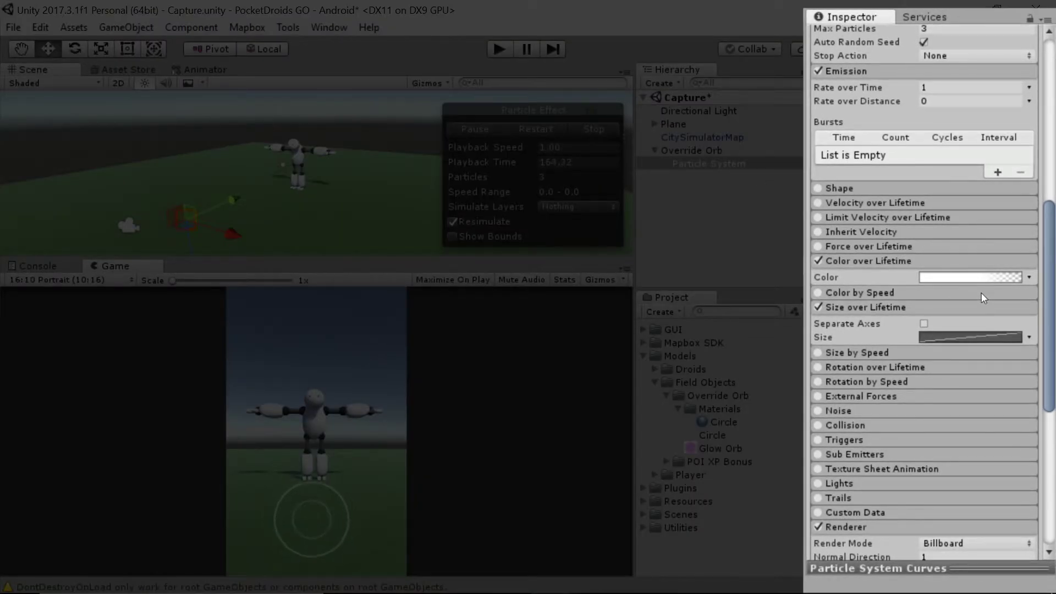
{"action": "scroll", "coordinate": [983, 298], "scroll_direction": "down", "scroll_amount": 5}
{"action": "scroll", "coordinate": [880, 281], "scroll_direction": "down", "scroll_amount": 5}
{"action": "scroll", "coordinate": [875, 273], "scroll_direction": "down", "scroll_amount": 1}
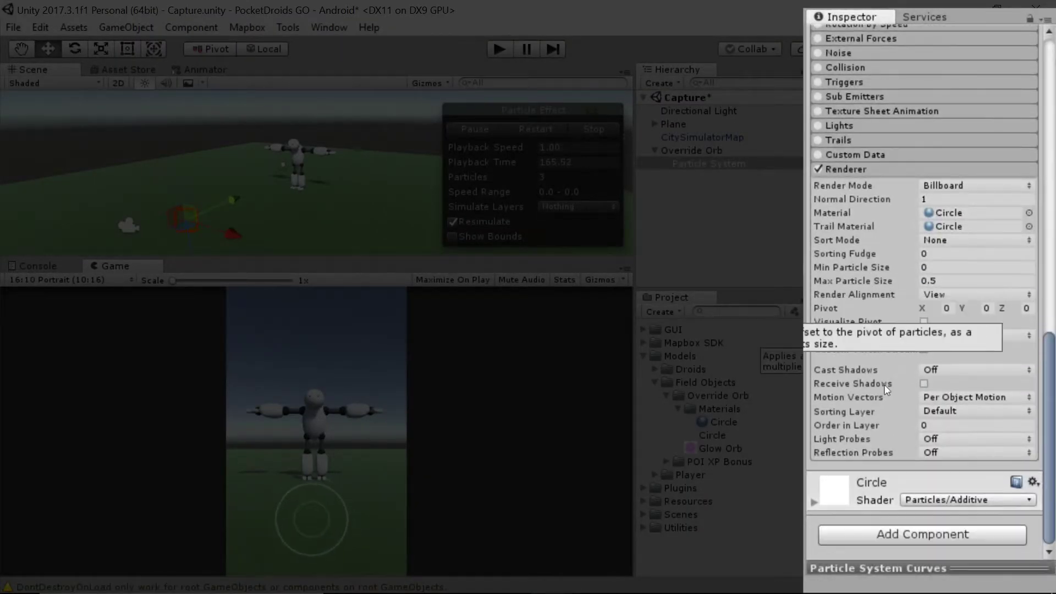
{"action": "left_click", "coordinate": [979, 280]}
{"action": "type", "text": "3"}
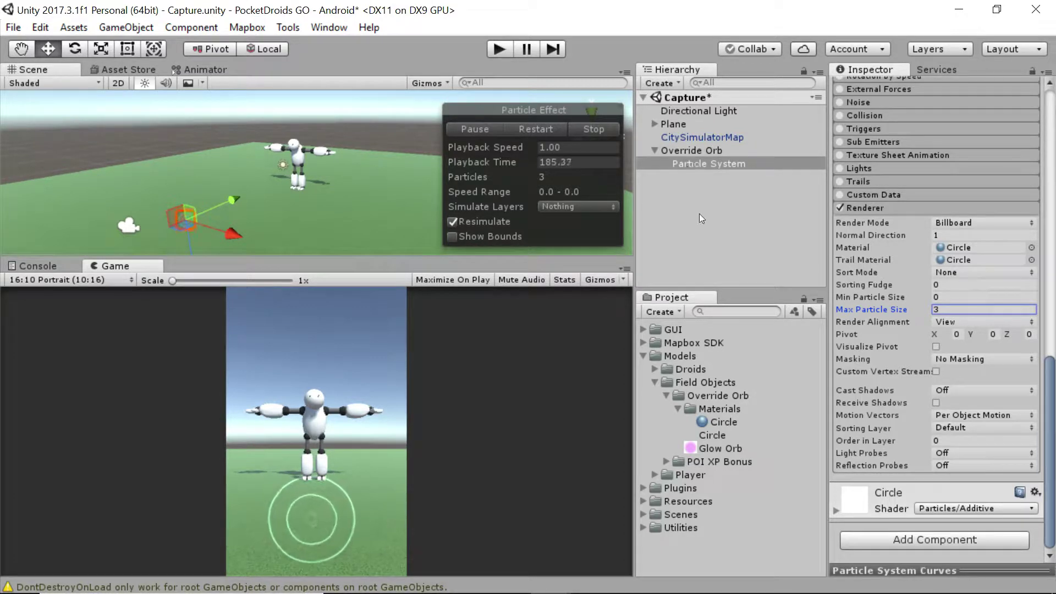
Add Particle System (1) under Override Orb via Effects > Particle System and stop its preview
{"action": "right_click", "coordinate": [695, 151]}
{"action": "mouse_move", "coordinate": [771, 309]}
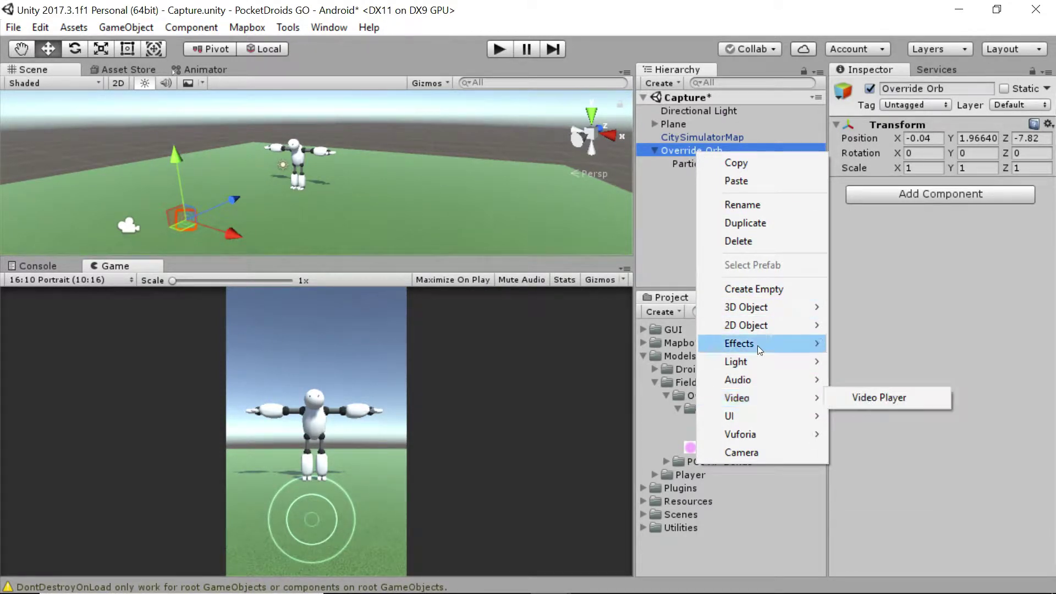
{"action": "mouse_move", "coordinate": [757, 342]}
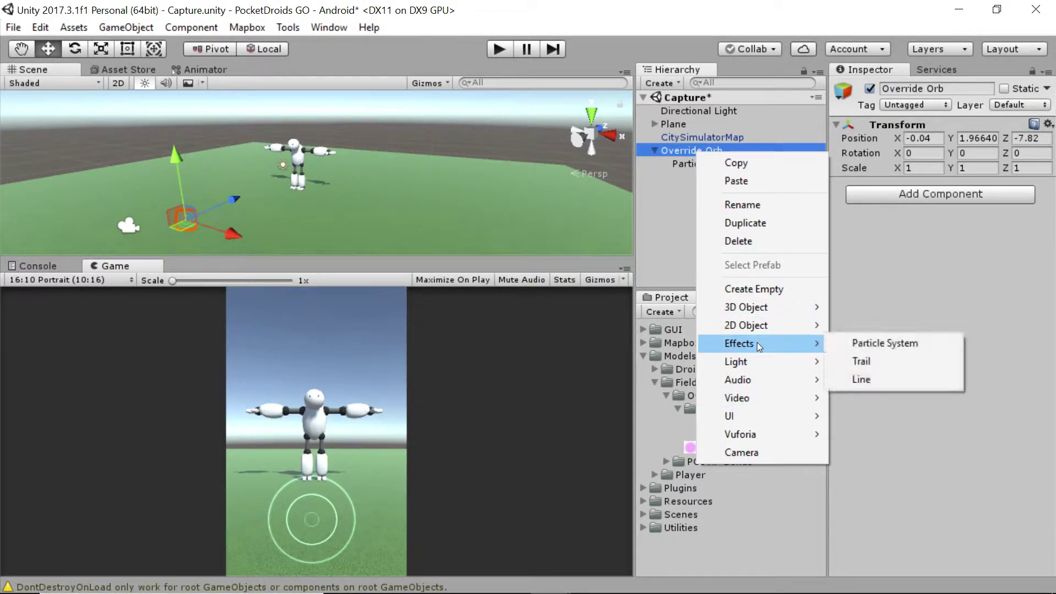
{"action": "left_click", "coordinate": [886, 344]}
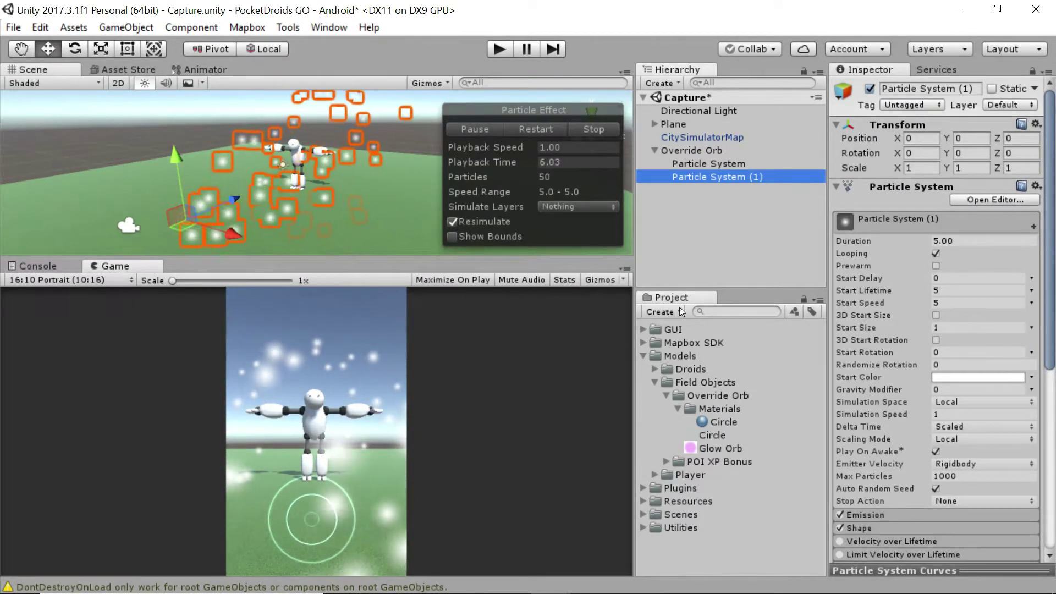
{"action": "left_click", "coordinate": [593, 129]}
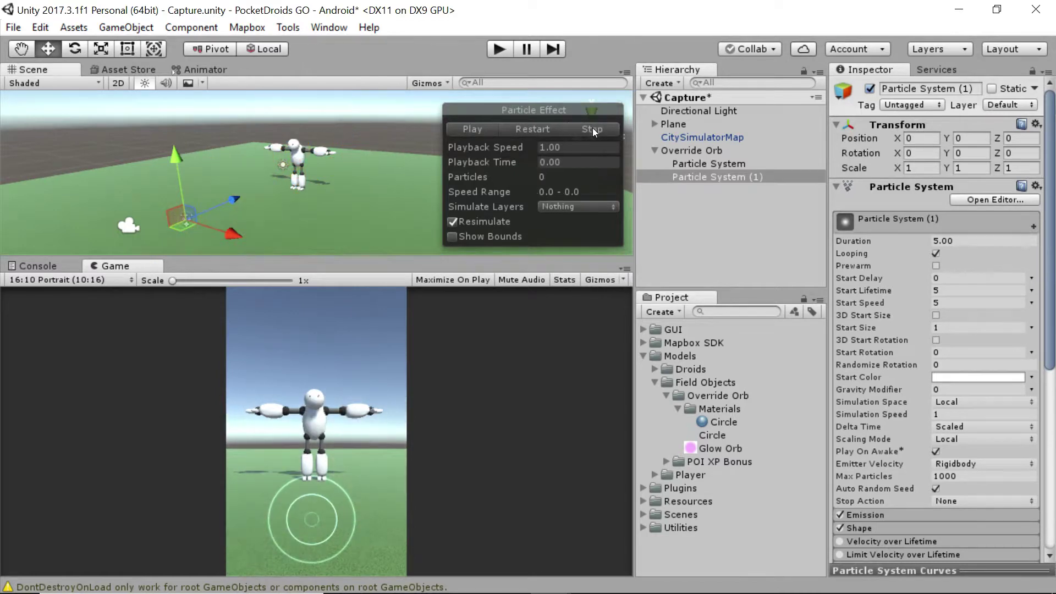
Create a new material named Orb in the Materials folder
{"action": "right_click", "coordinate": [718, 408]}
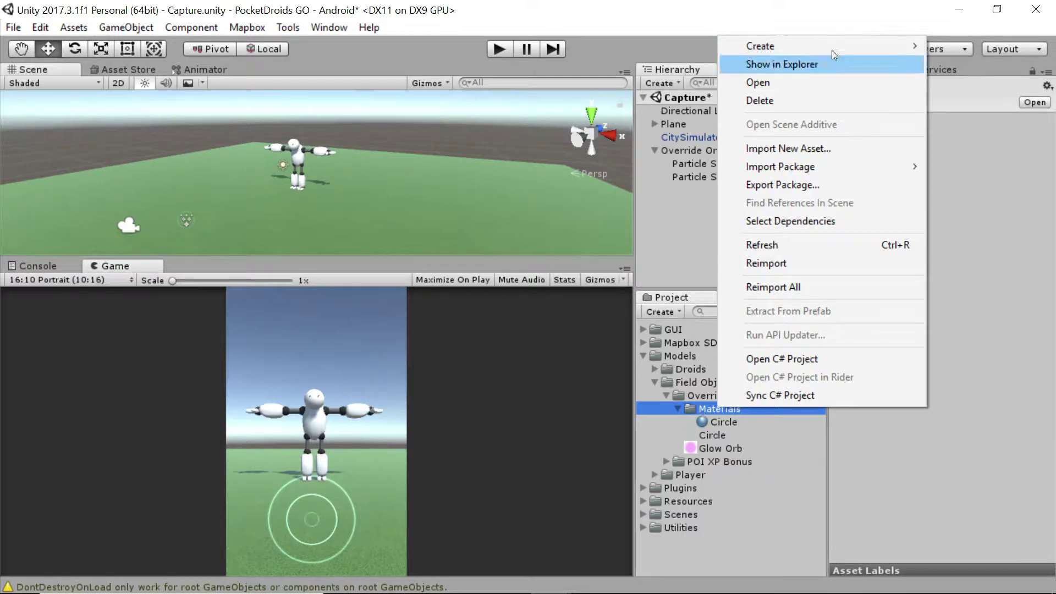
{"action": "mouse_move", "coordinate": [833, 48]}
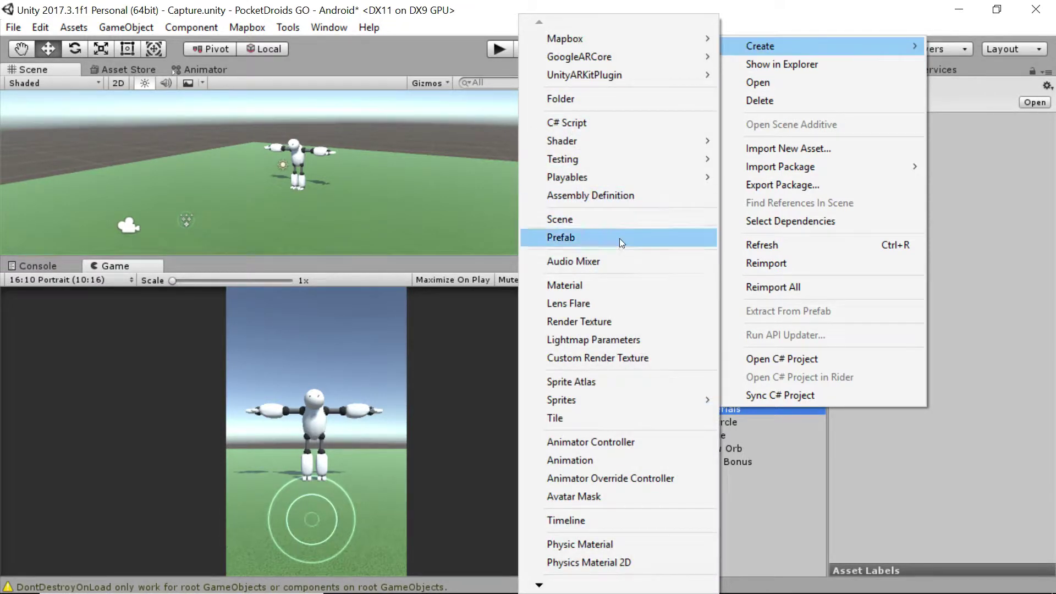
{"action": "left_click", "coordinate": [607, 284]}
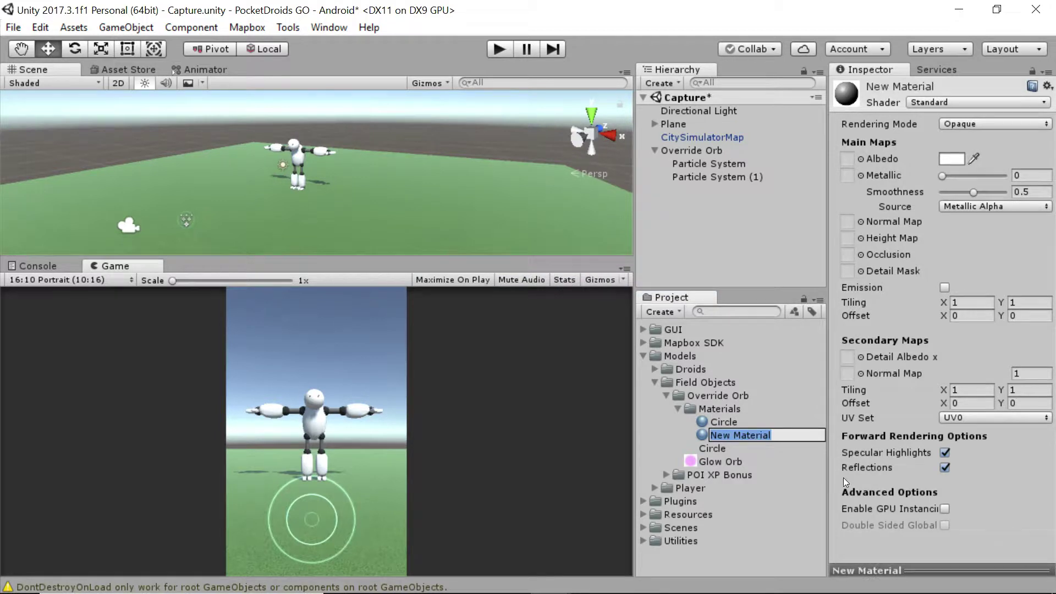
{"action": "type", "text": "Orb"}
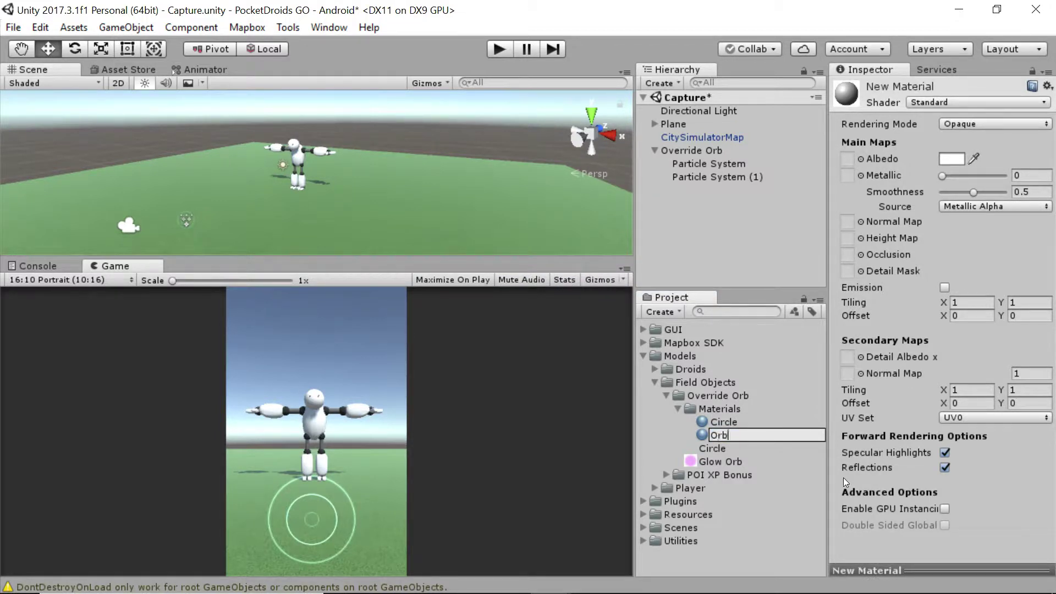
{"action": "key", "text": "Return"}
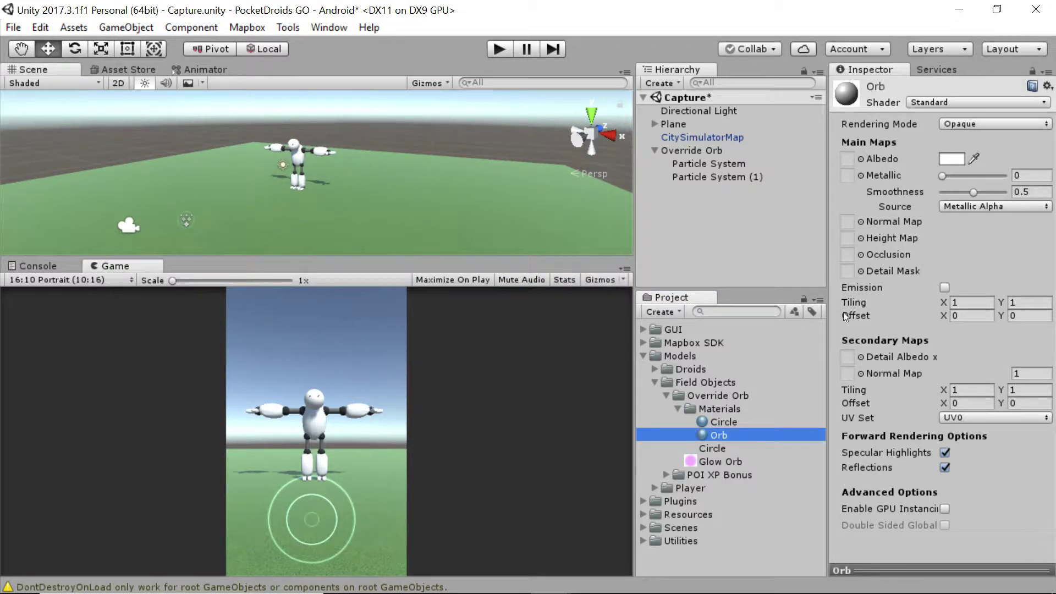
Set the Orb material's shader to Particles/Additive
{"action": "left_click", "coordinate": [948, 103]}
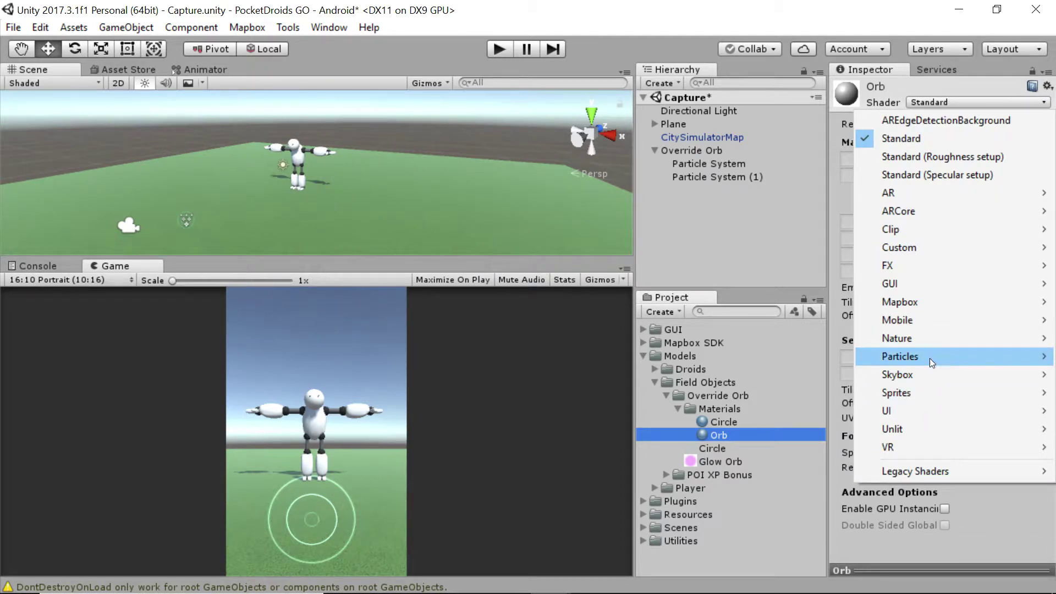
{"action": "mouse_move", "coordinate": [930, 358]}
{"action": "left_click", "coordinate": [778, 356]}
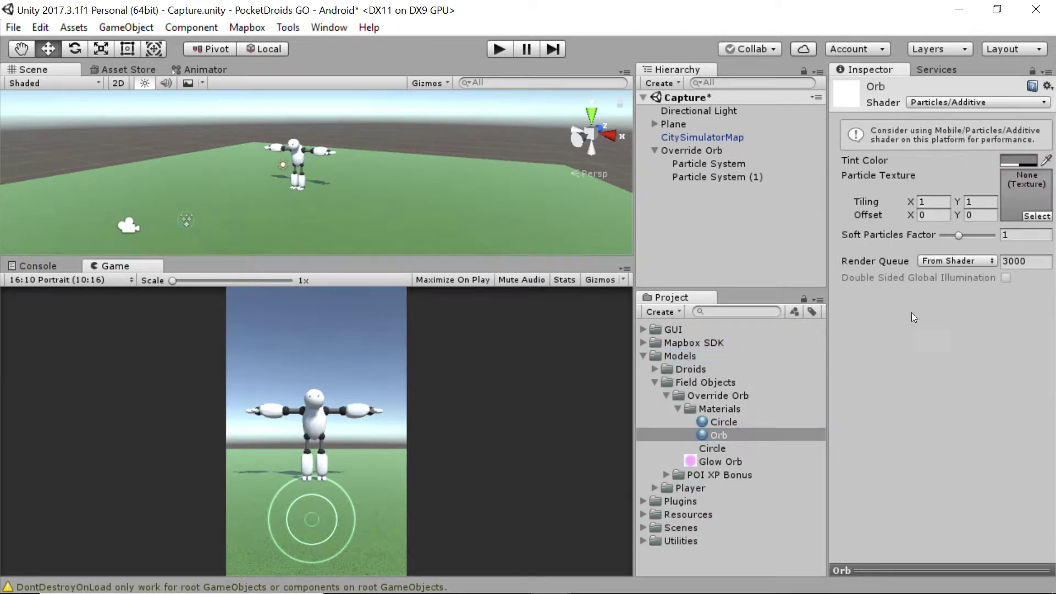
Apply Alpha Is Transparency on Glow Orb and assign it as the Orb material's Particle Texture
{"action": "left_click", "coordinate": [721, 461]}
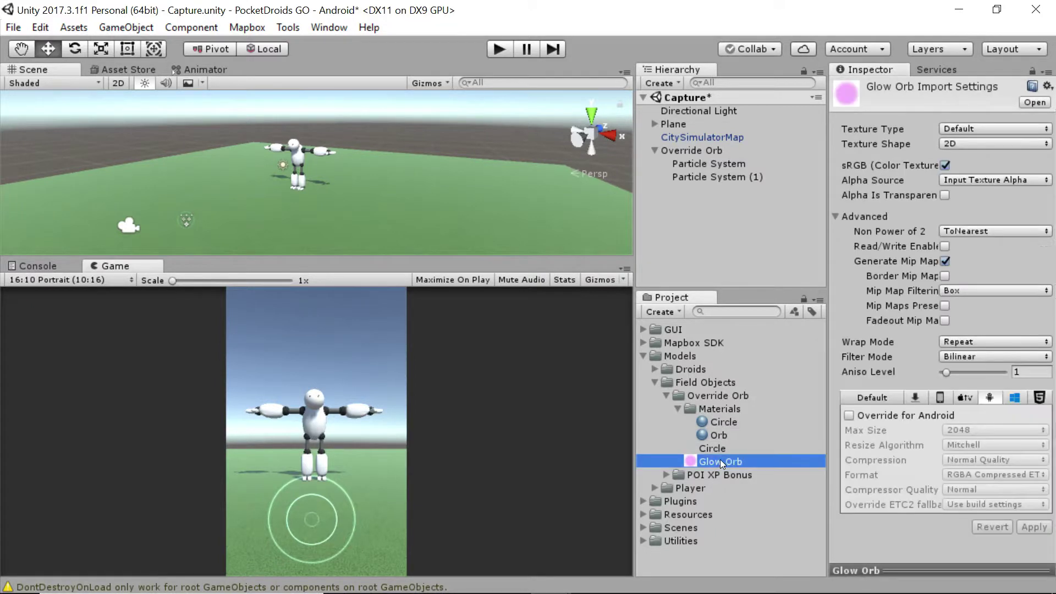
{"action": "left_click", "coordinate": [945, 196]}
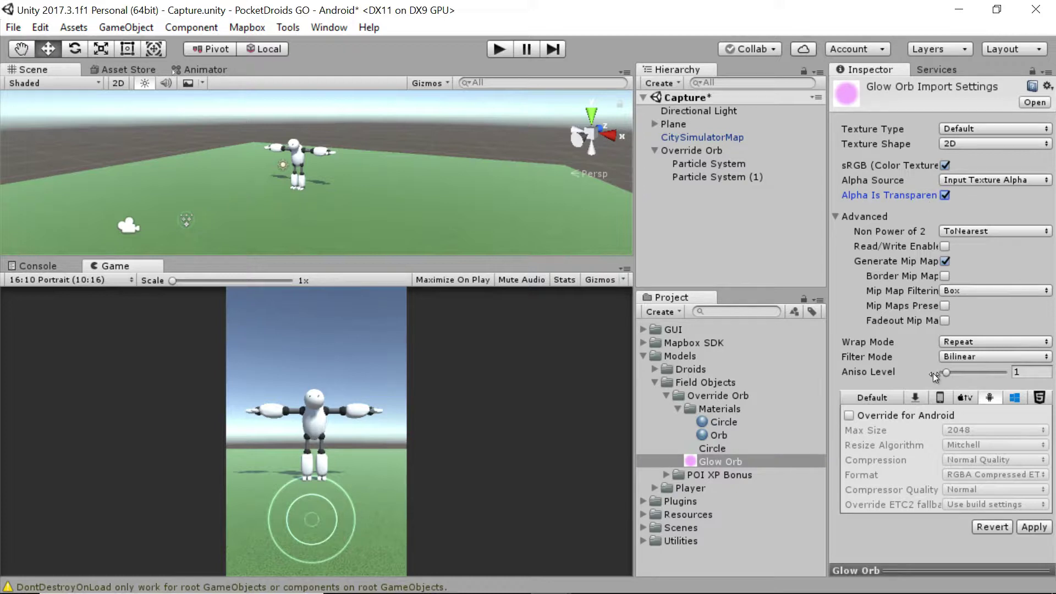
{"action": "left_click", "coordinate": [1038, 530]}
{"action": "left_click", "coordinate": [1035, 527]}
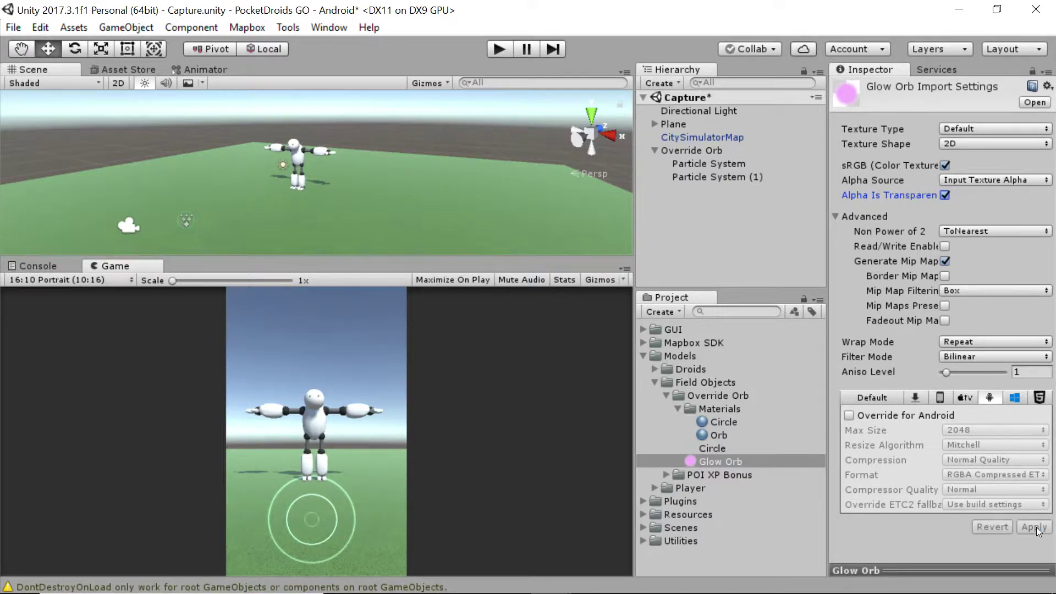
{"action": "left_click", "coordinate": [719, 436]}
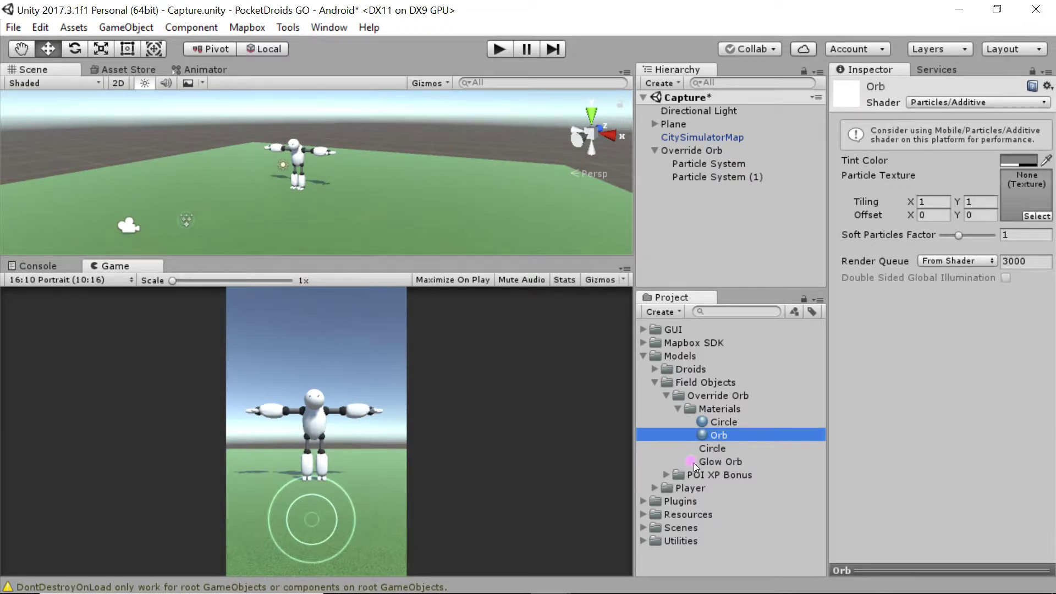
{"action": "left_click_drag", "start_coordinate": [694, 464], "coordinate": [1027, 189]}
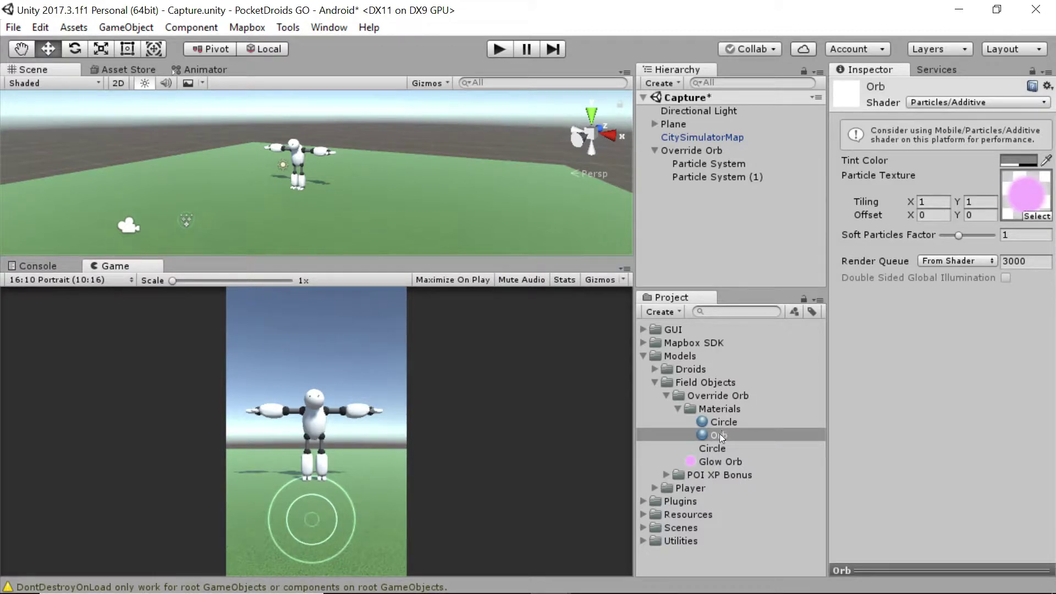
Rename the first particle system under Override Orb to Pulsating Circle
{"action": "left_click", "coordinate": [708, 164]}
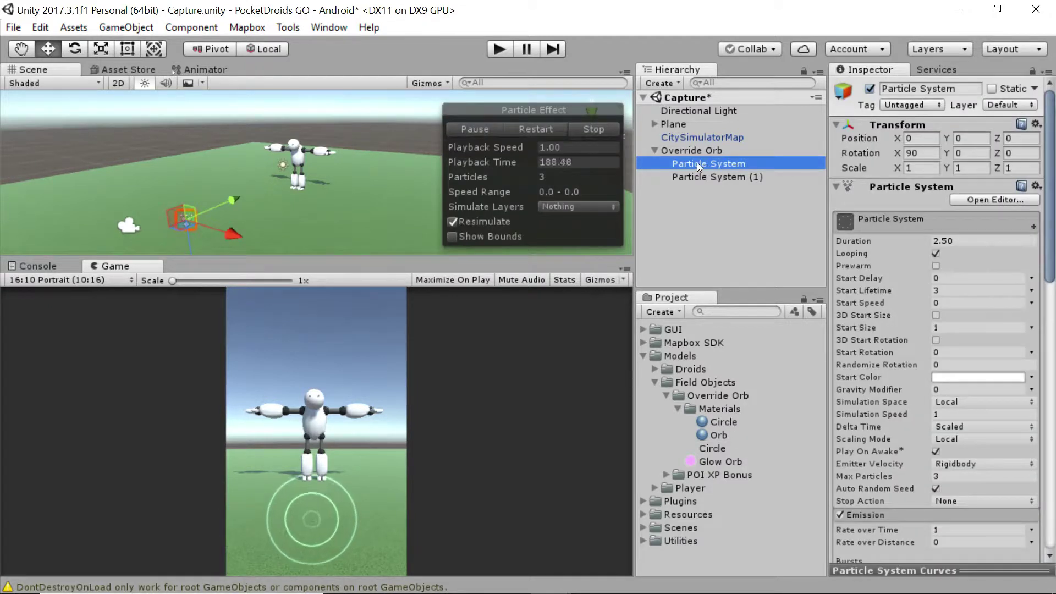
{"action": "left_click", "coordinate": [688, 164]}
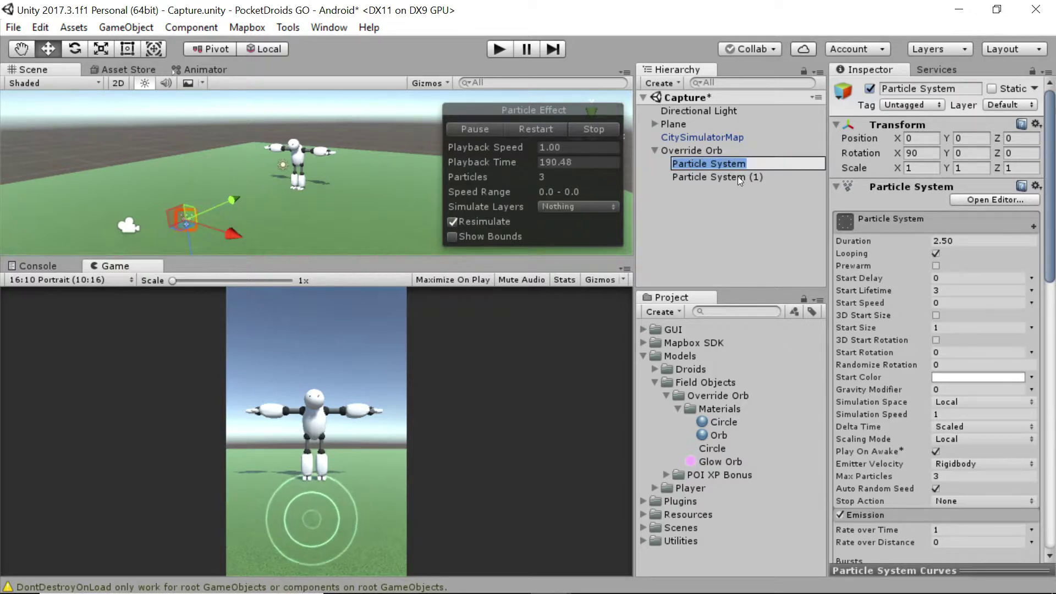
{"action": "type", "text": "Circle"}
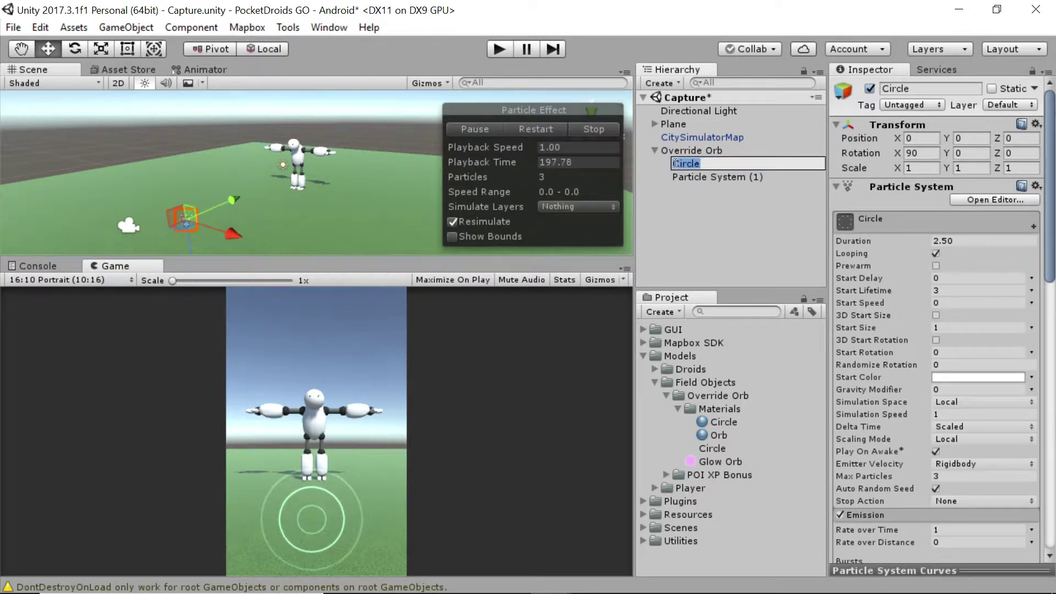
{"action": "type", "text": "Pulsating"}
{"action": "key", "text": "Return"}
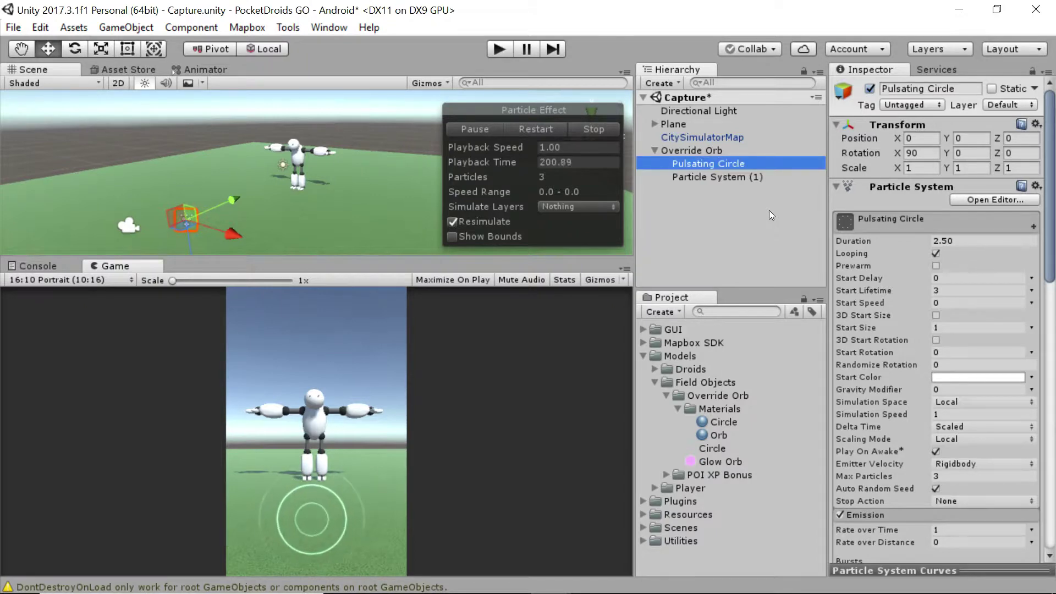
Rename Particle System (1) to Orb
{"action": "left_click", "coordinate": [737, 176]}
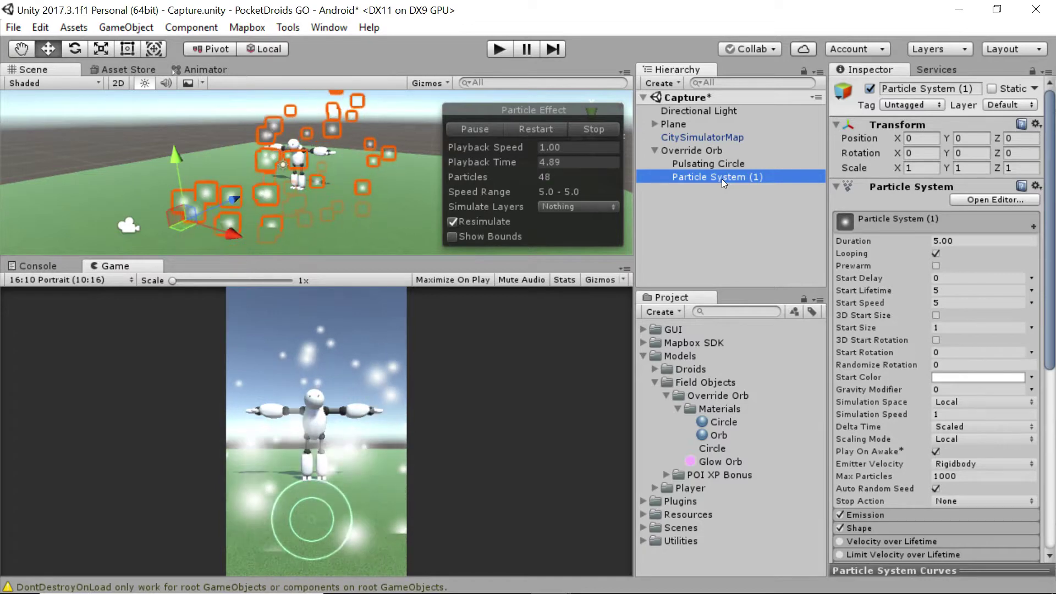
{"action": "left_click", "coordinate": [722, 179]}
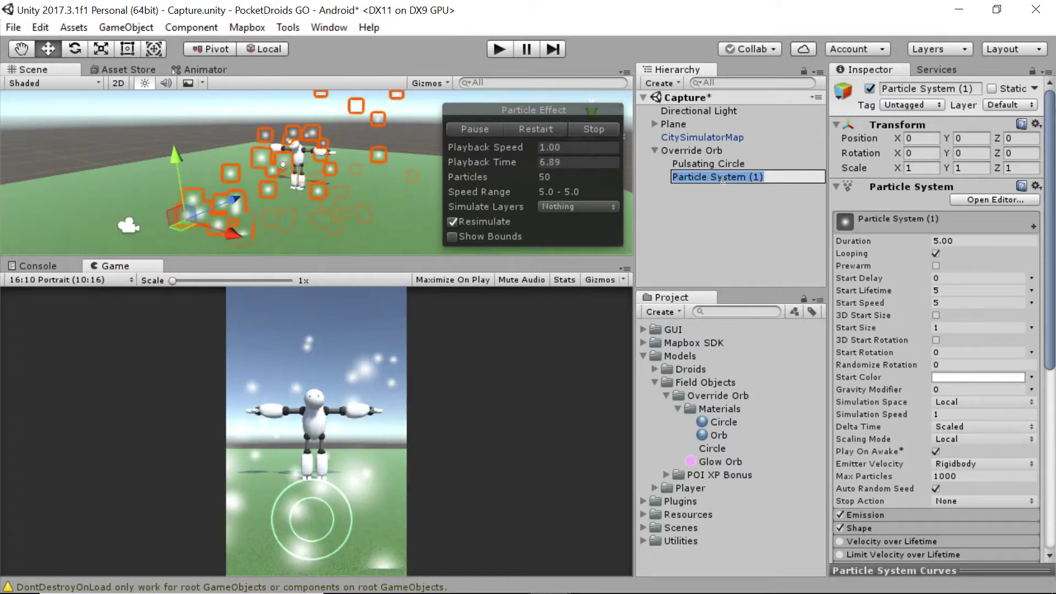
{"action": "type", "text": "Override"}
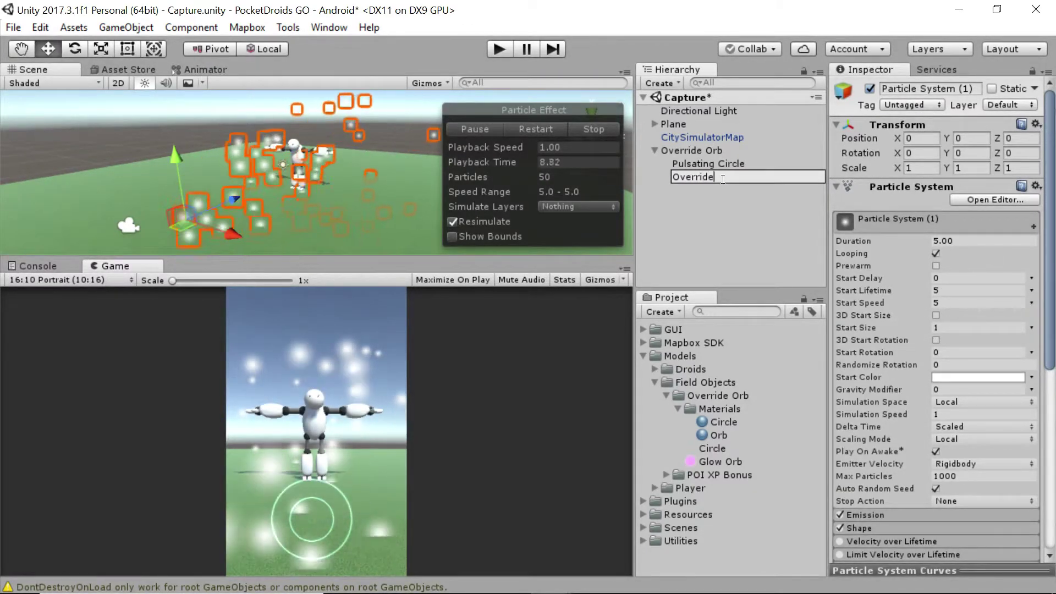
{"action": "key", "text": "BackSpace"}
{"action": "key", "text": "BackSpace"}
{"action": "key", "text": "BackSpace"}
{"action": "key", "text": "BackSpace"}
{"action": "key", "text": "BackSpace"}
{"action": "key", "text": "BackSpace"}
{"action": "key", "text": "BackSpace"}
{"action": "key", "text": "BackSpace"}
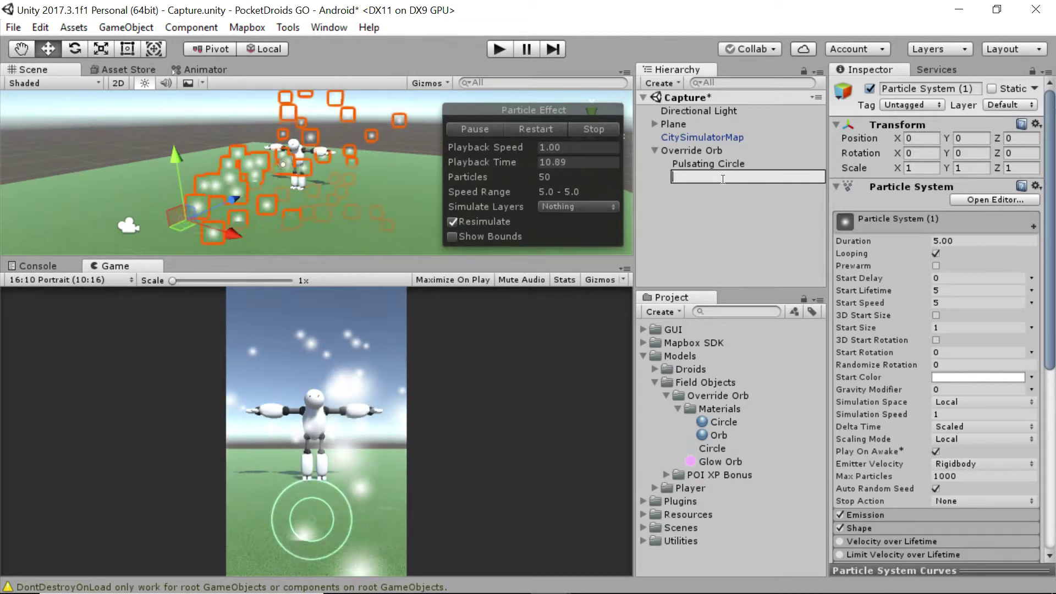
{"action": "type", "text": "Orb"}
{"action": "key", "text": "Return"}
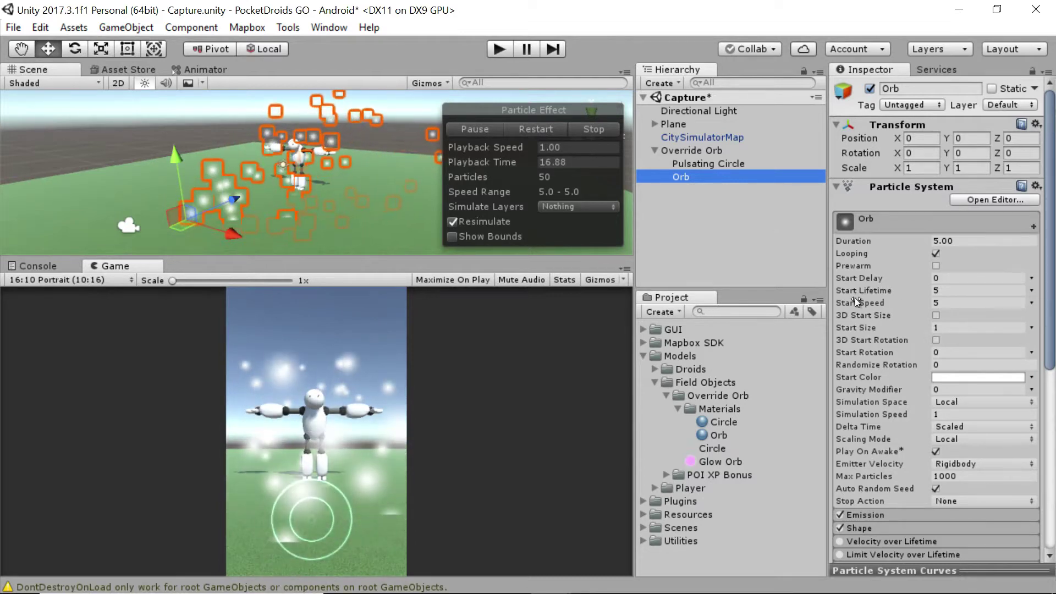
Set the Orb particles' Start Speed to 0 and Max Particles to 15
{"action": "left_click", "coordinate": [960, 303]}
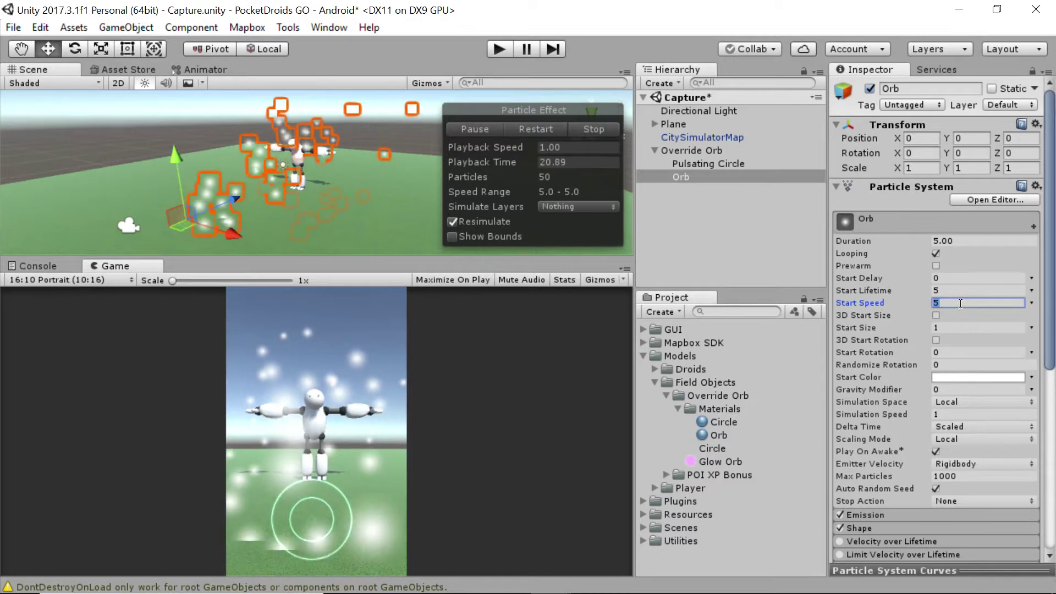
{"action": "type", "text": "0"}
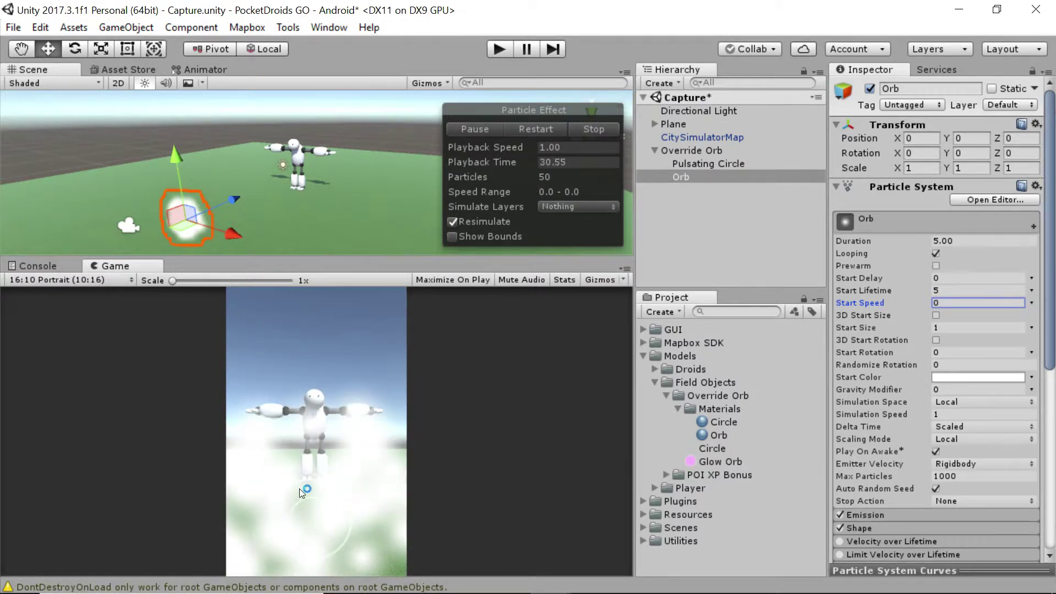
{"action": "left_click", "coordinate": [967, 476]}
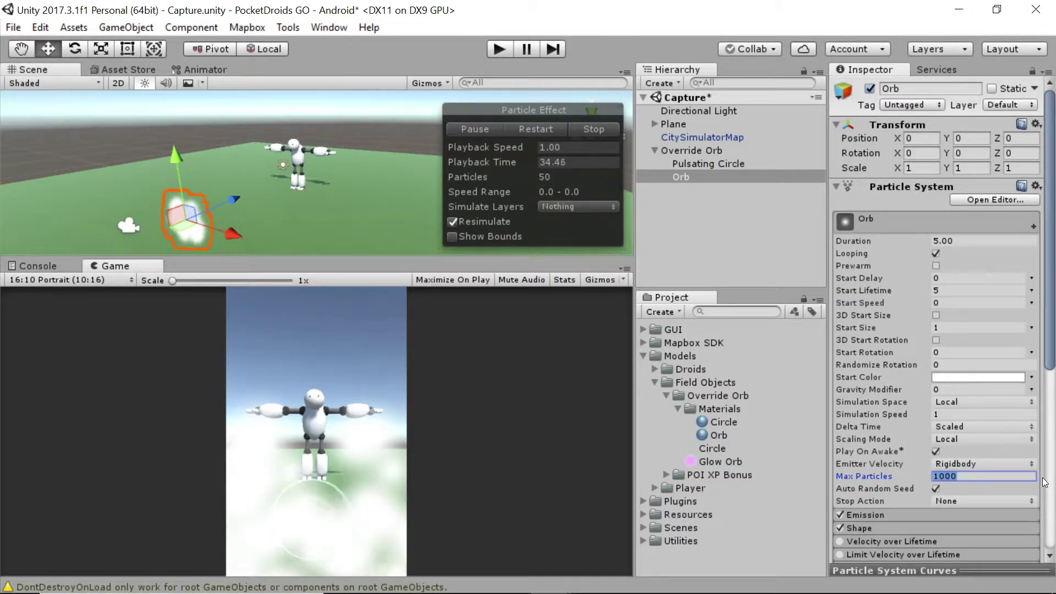
{"action": "type", "text": "15"}
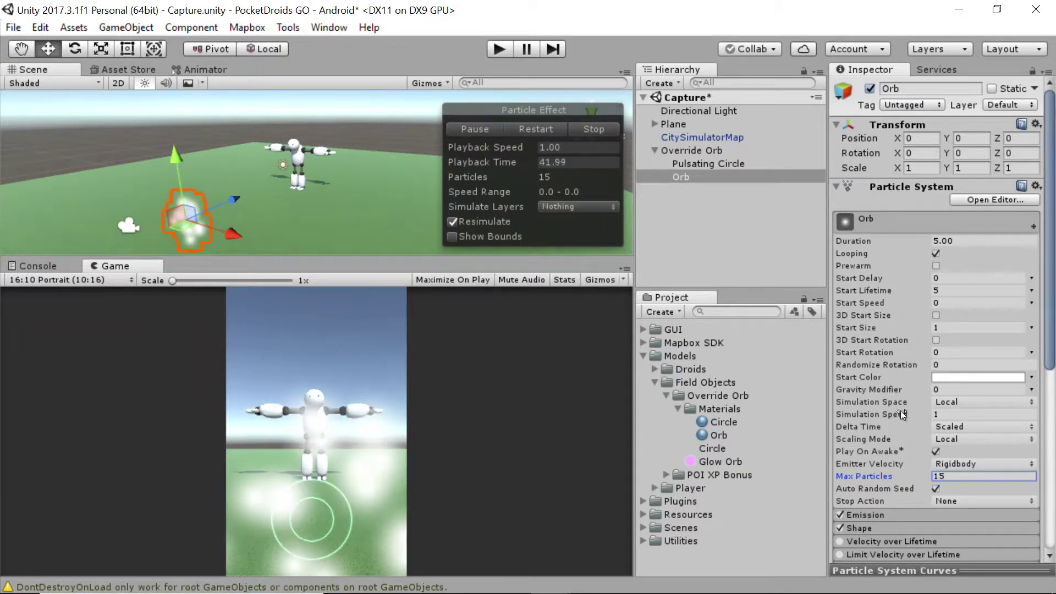
Disable the Shape module and set Emission Rate over Time to 1
{"action": "scroll", "coordinate": [901, 414], "scroll_direction": "down", "scroll_amount": 3}
{"action": "left_click", "coordinate": [839, 430]}
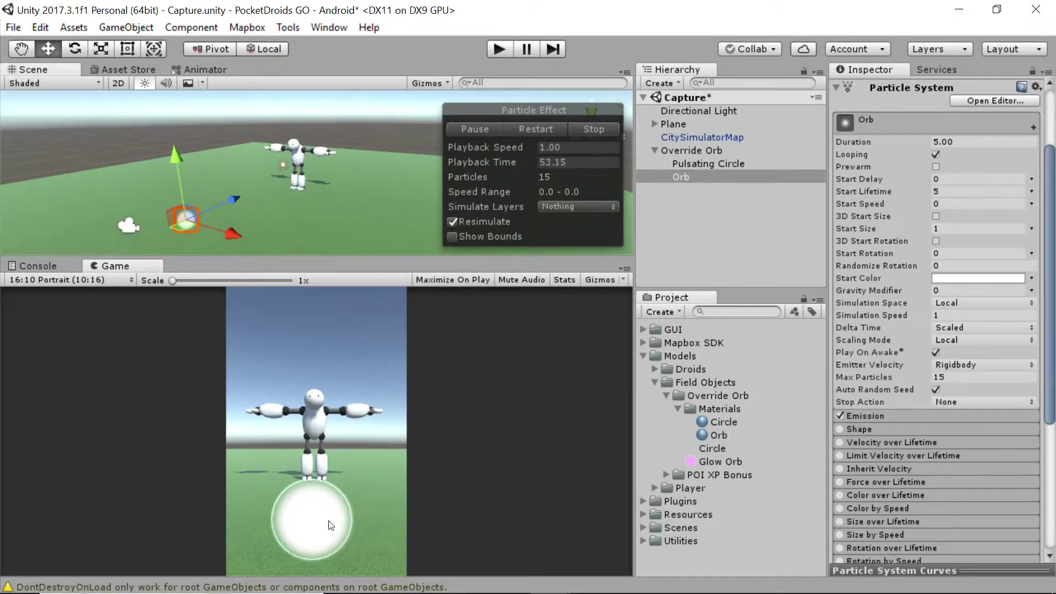
{"action": "left_click", "coordinate": [926, 417]}
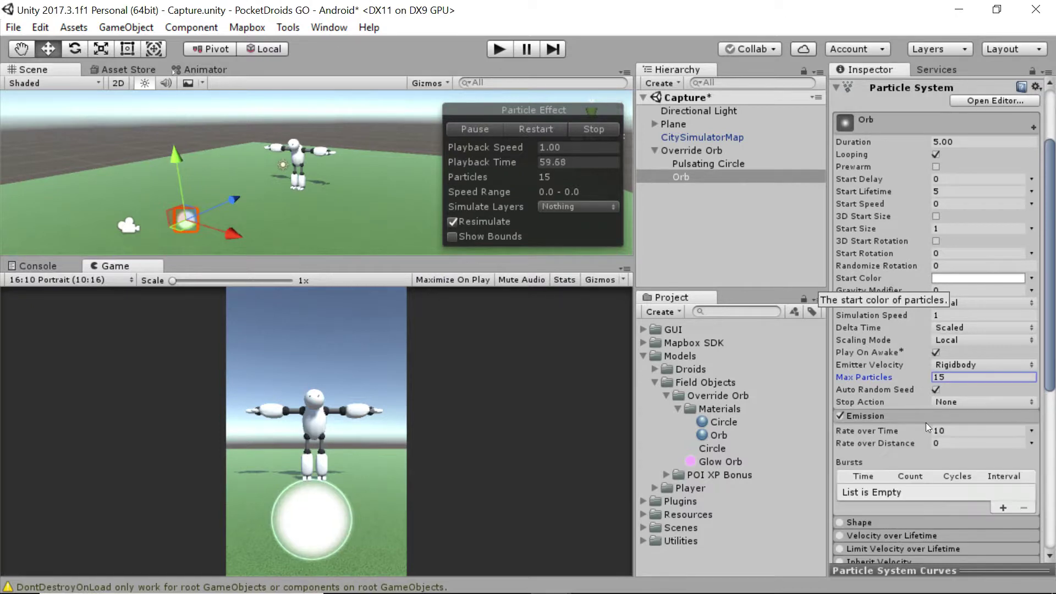
{"action": "left_click", "coordinate": [973, 431]}
{"action": "type", "text": "1"}
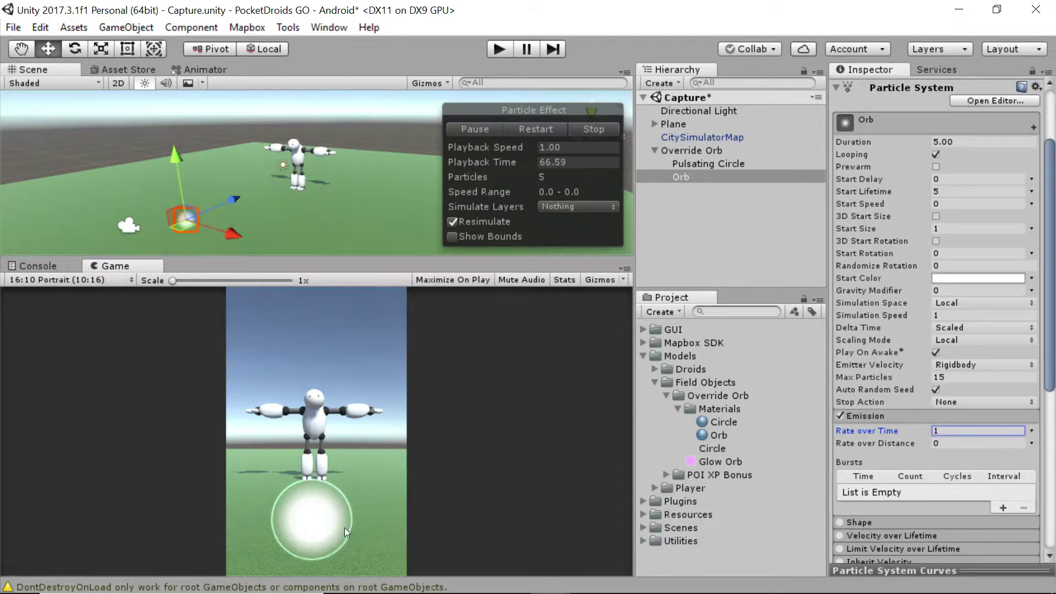
Apply the Orb material to the Orb particle system
{"action": "scroll", "coordinate": [949, 421], "scroll_direction": "down", "scroll_amount": 10}
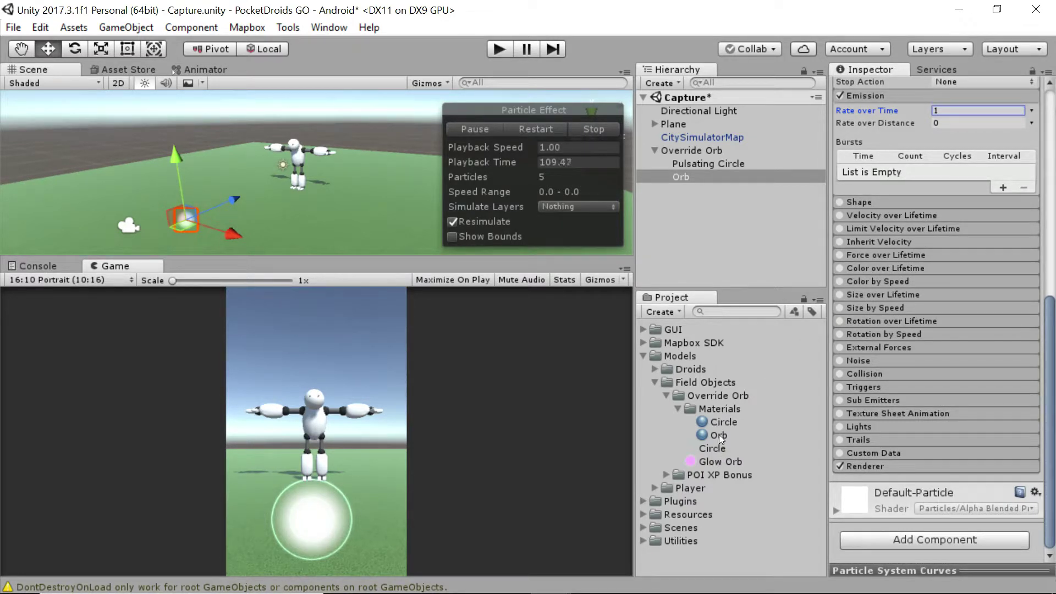
{"action": "left_click_drag", "start_coordinate": [719, 434], "coordinate": [681, 177]}
{"action": "left_click_drag", "start_coordinate": [701, 217], "coordinate": [689, 174]}
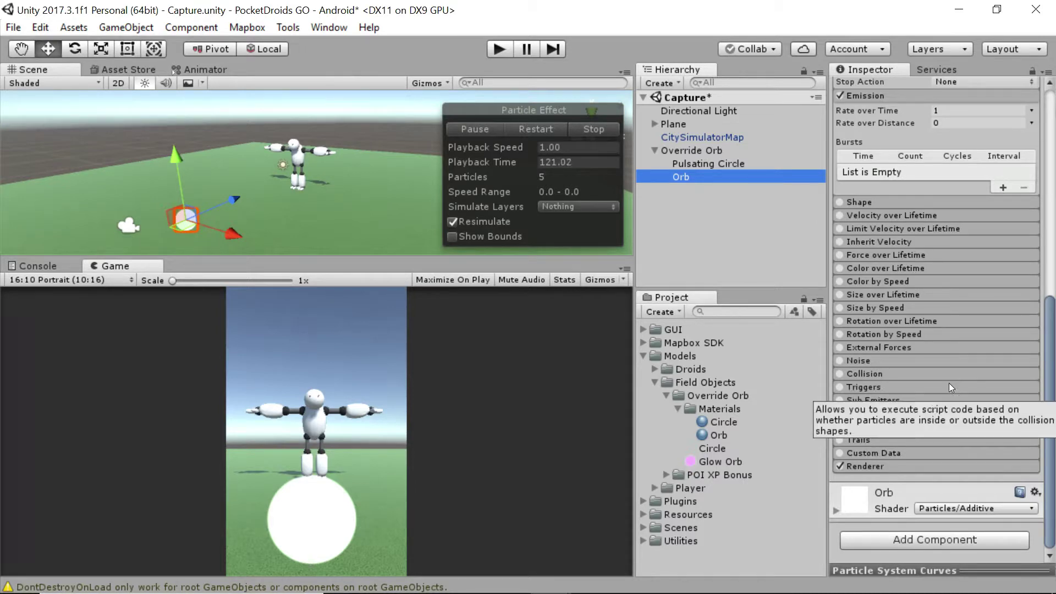
{"action": "scroll", "coordinate": [949, 385], "scroll_direction": "up", "scroll_amount": 6}
{"action": "scroll", "coordinate": [941, 353], "scroll_direction": "up", "scroll_amount": 6}
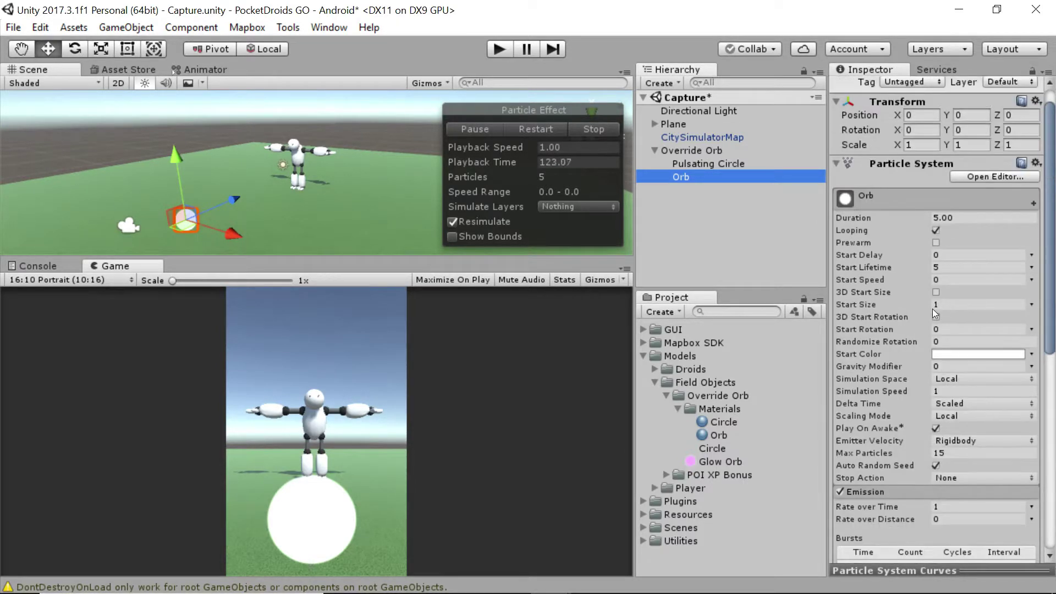
Set the Orb particles' Start Color to pink hex FF90FCFF and close the picker
{"action": "left_click", "coordinate": [965, 355]}
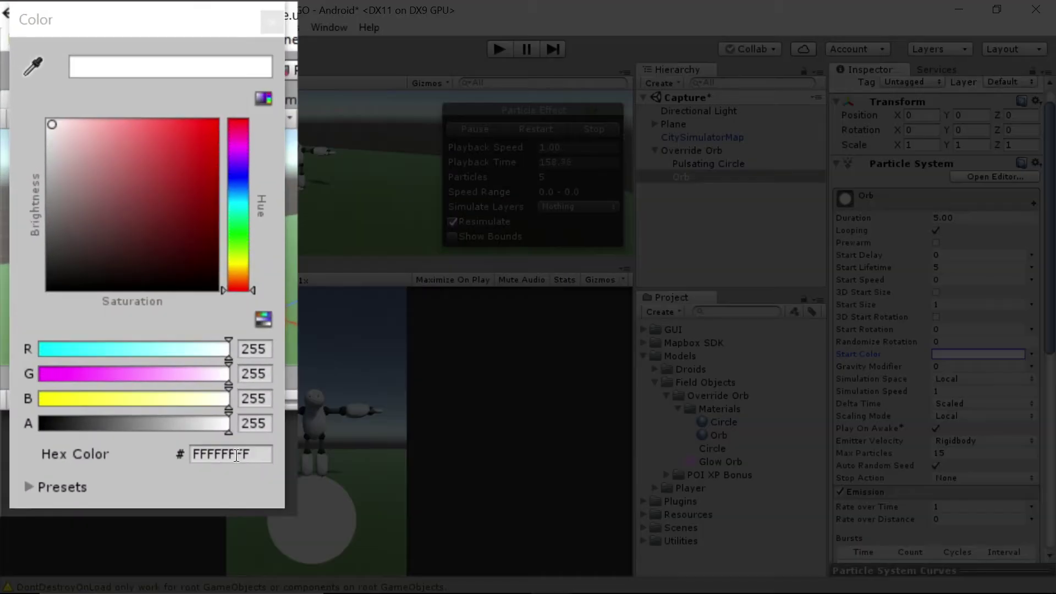
{"action": "left_click", "coordinate": [167, 318]}
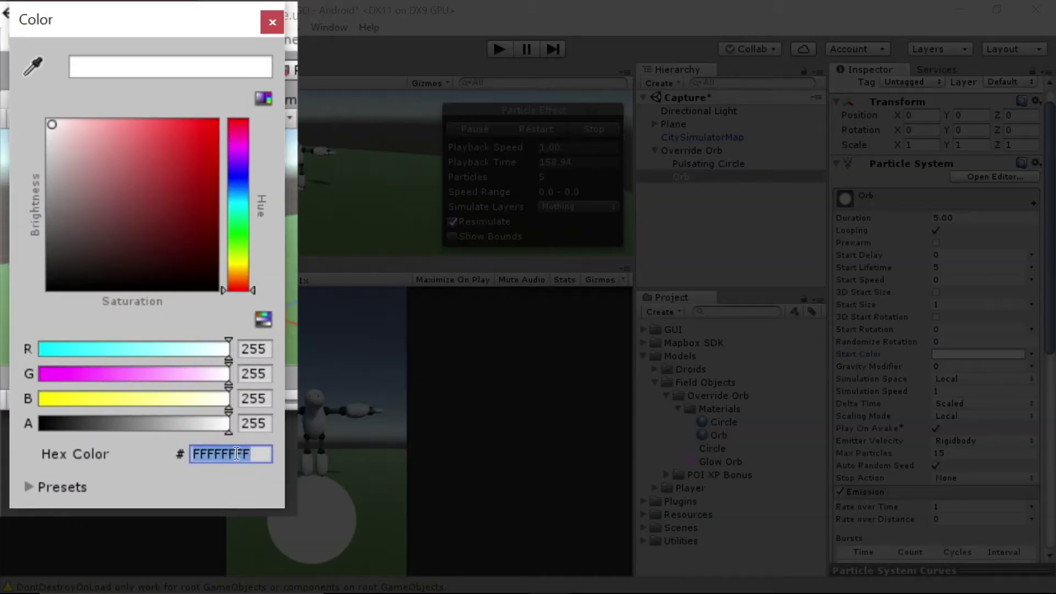
{"action": "left_click", "coordinate": [167, 318]}
{"action": "left_click_drag", "start_coordinate": [234, 456], "coordinate": [125, 459]}
{"action": "left_click_drag", "start_coordinate": [267, 455], "coordinate": [75, 447]}
{"action": "type", "text": "FF90FC"}
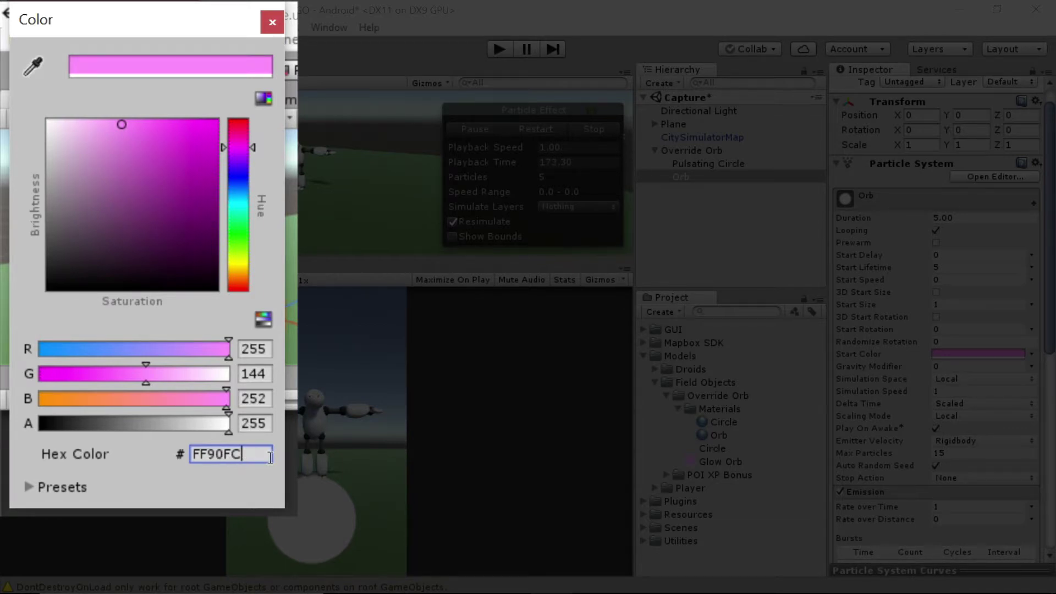
{"action": "type", "text": "FF"}
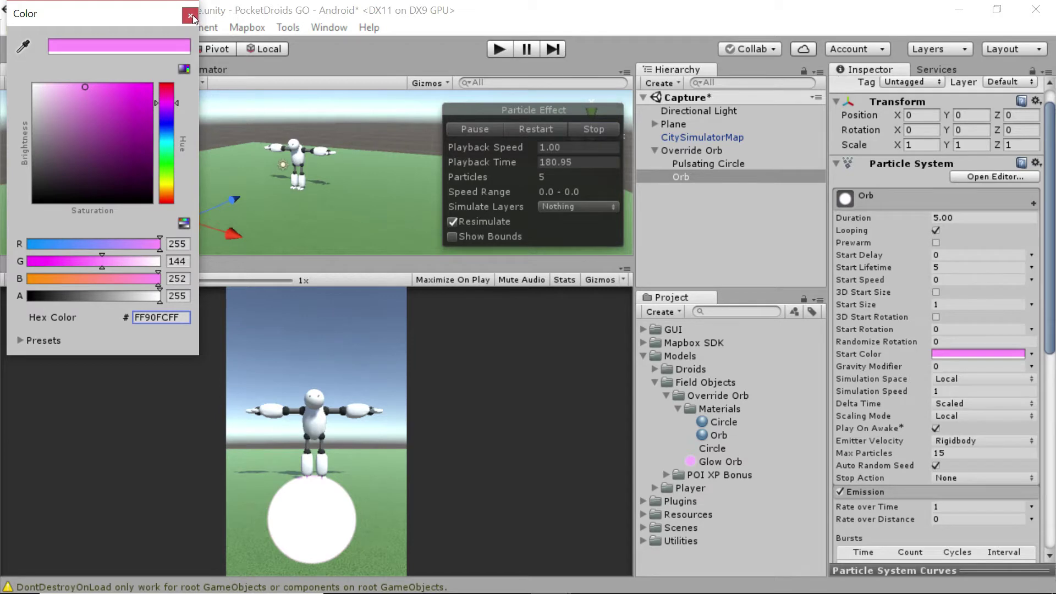
{"action": "left_click", "coordinate": [209, 14]}
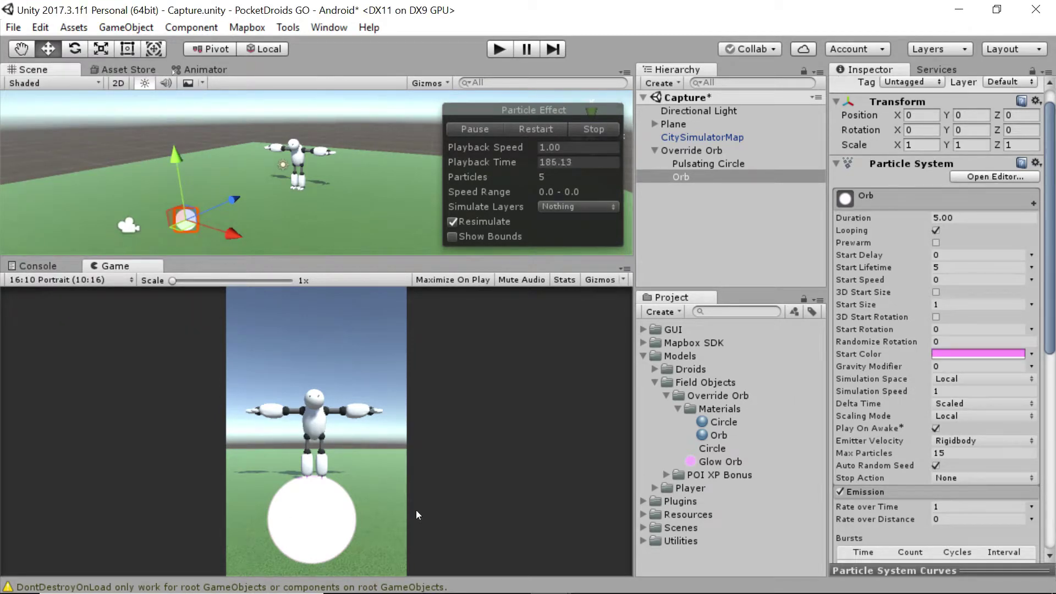
Enable Size over Lifetime and Color over Lifetime on the Orb particles, expanding the colour module
{"action": "scroll", "coordinate": [930, 315], "scroll_direction": "down", "scroll_amount": 5}
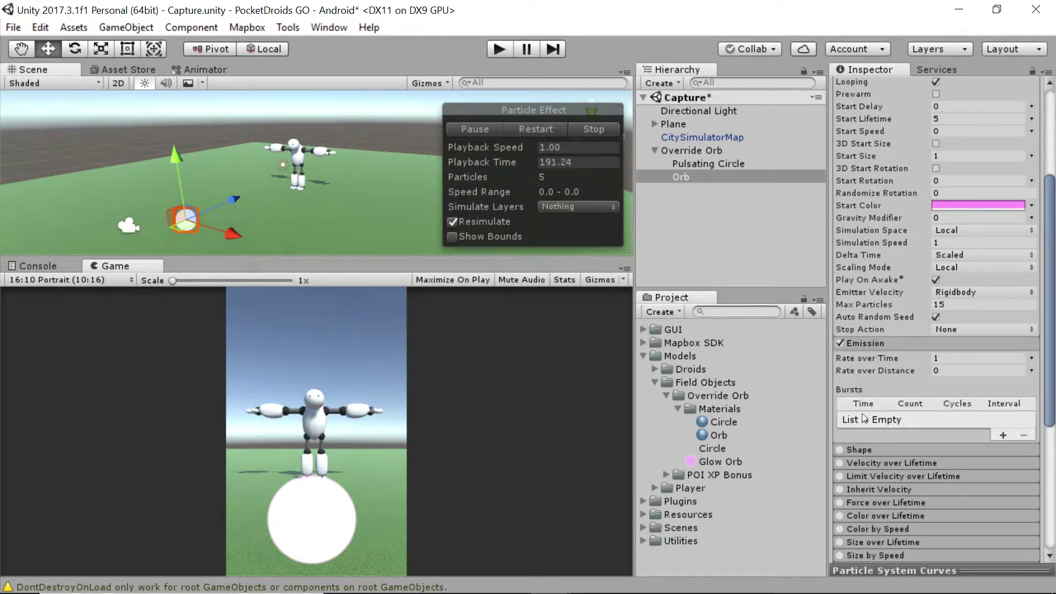
{"action": "left_click", "coordinate": [840, 543]}
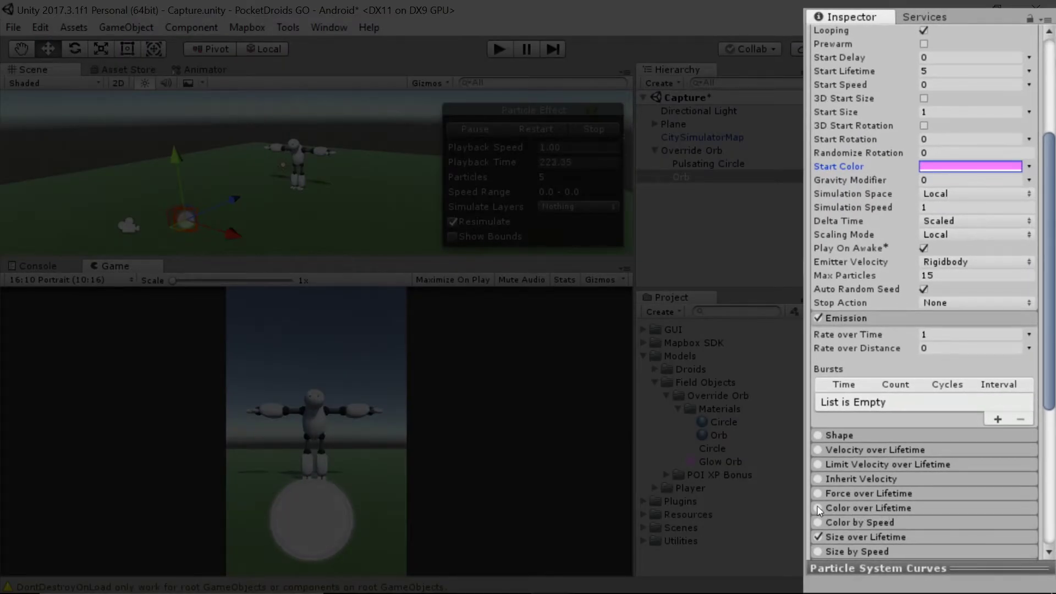
{"action": "left_click", "coordinate": [819, 509]}
{"action": "left_click", "coordinate": [859, 507]}
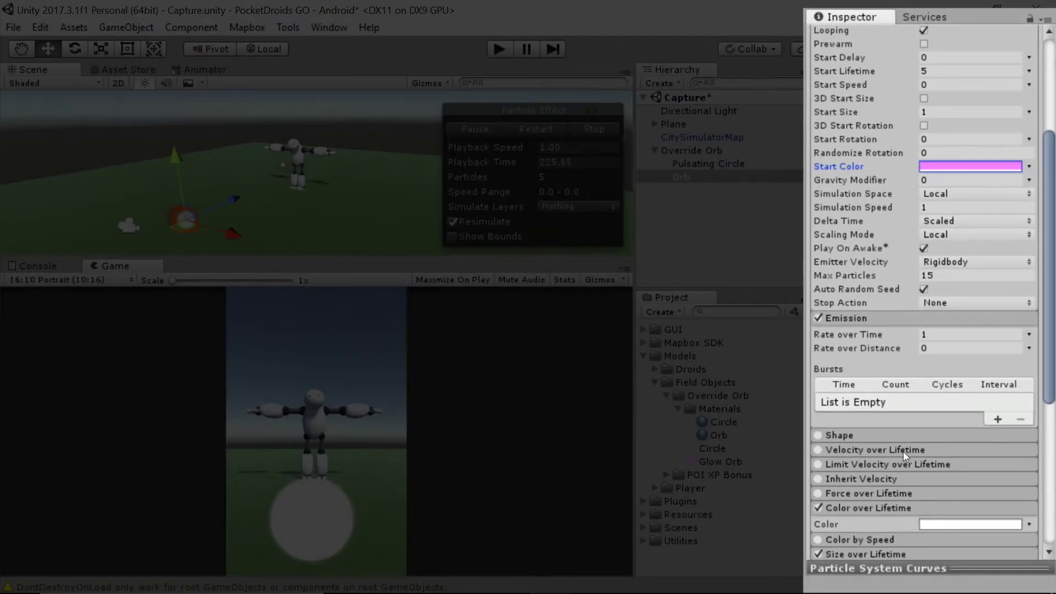
{"action": "scroll", "coordinate": [905, 444], "scroll_direction": "down", "scroll_amount": 3}
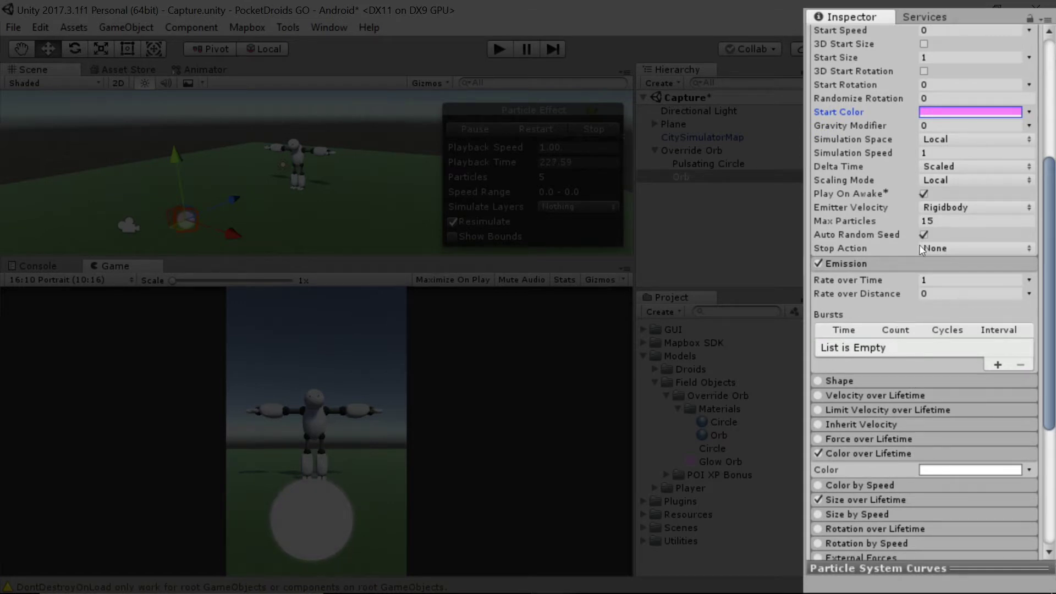
Copy the pink Start Color for reuse in the gradient
{"action": "right_click", "coordinate": [959, 113]}
{"action": "left_click", "coordinate": [955, 127]}
{"action": "right_click", "coordinate": [953, 112]}
{"action": "left_click", "coordinate": [955, 123]}
Make the Color over Lifetime gradient pink at both colour keys, with the end alpha at 0
{"action": "left_click", "coordinate": [964, 474]}
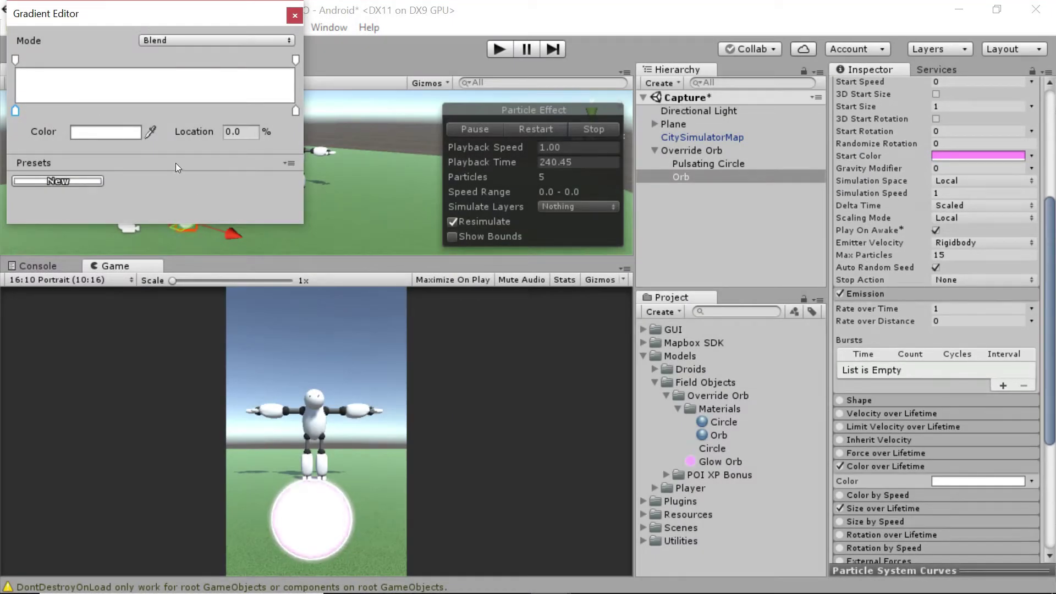
{"action": "right_click", "coordinate": [103, 132]}
{"action": "left_click", "coordinate": [100, 170]}
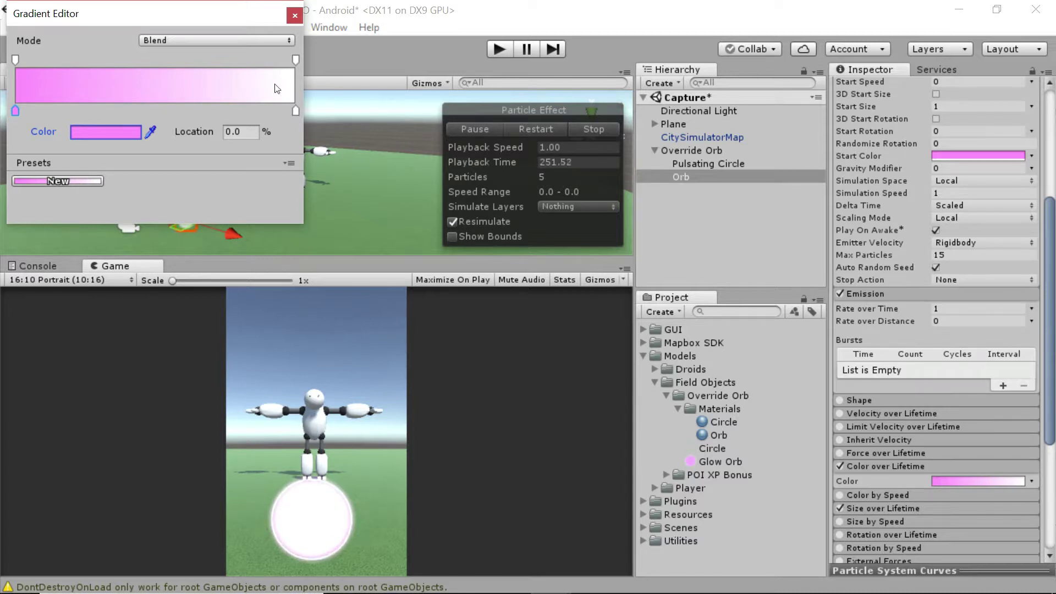
{"action": "left_click", "coordinate": [295, 59]}
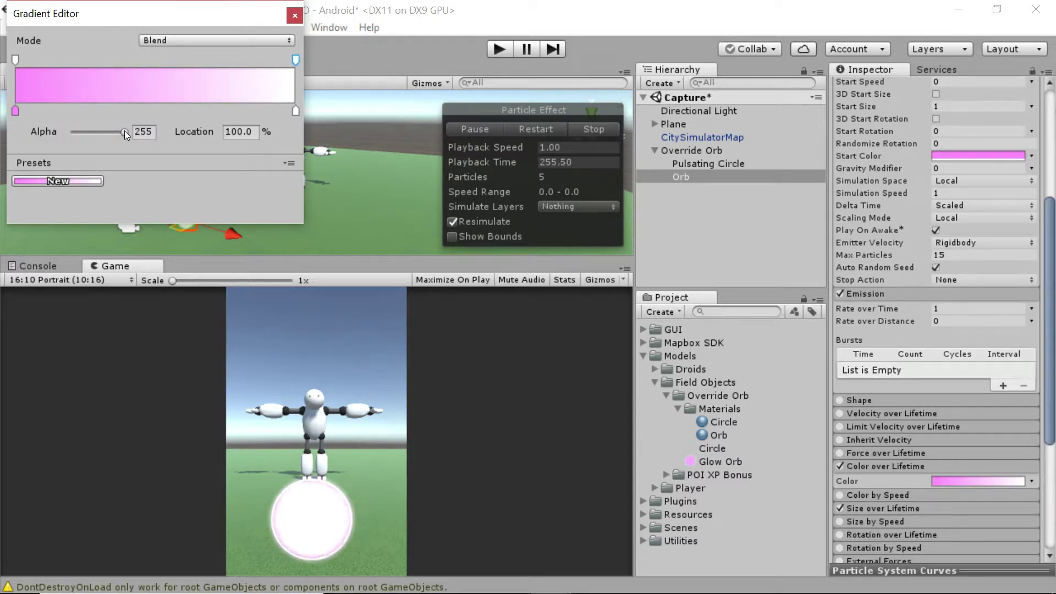
{"action": "left_click_drag", "start_coordinate": [124, 131], "coordinate": [47, 133]}
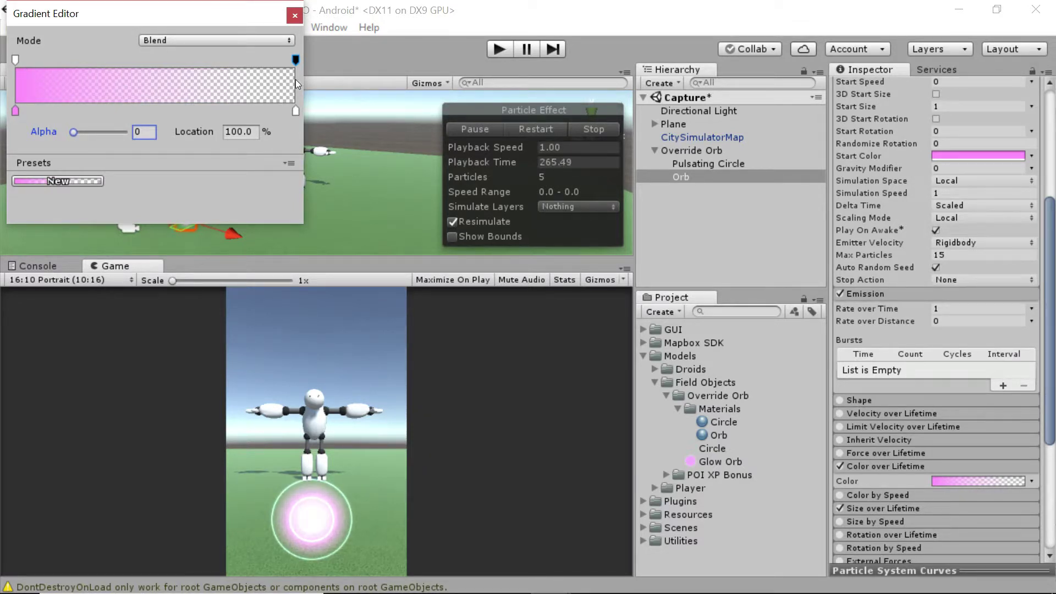
{"action": "left_click", "coordinate": [295, 111]}
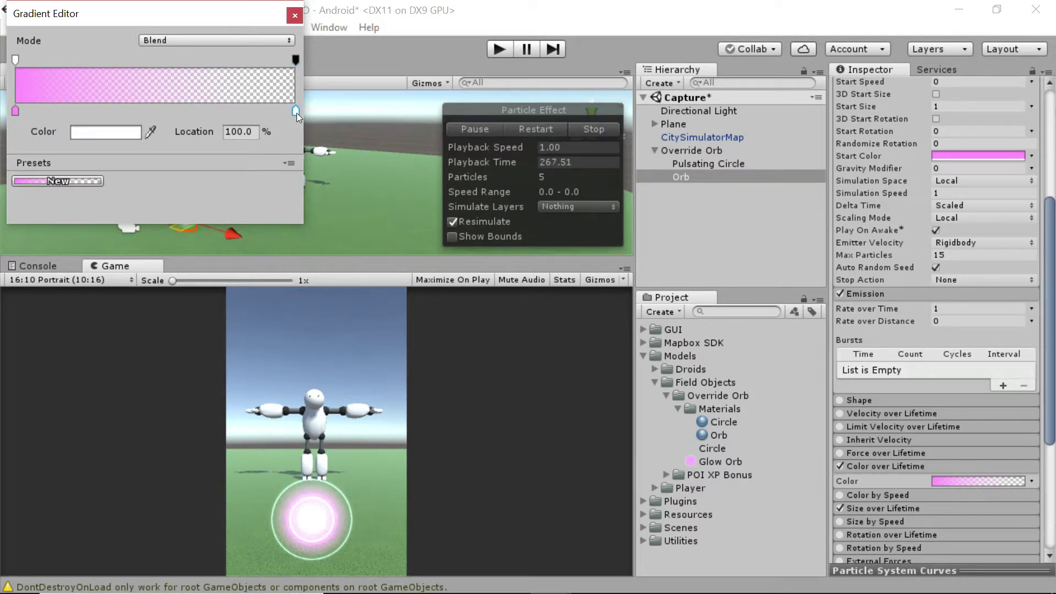
{"action": "right_click", "coordinate": [77, 136]}
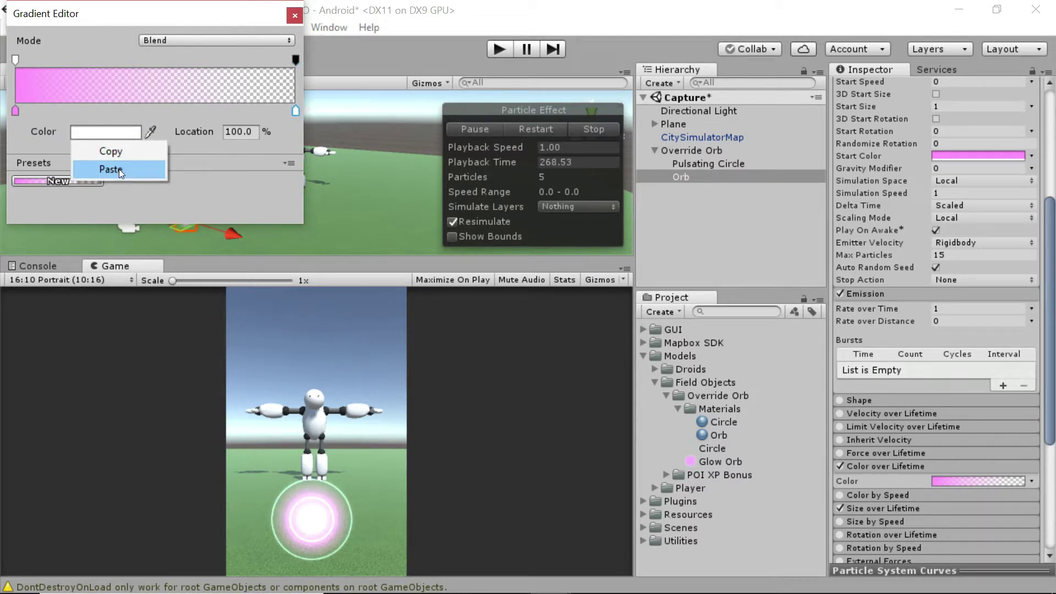
{"action": "left_click", "coordinate": [119, 169]}
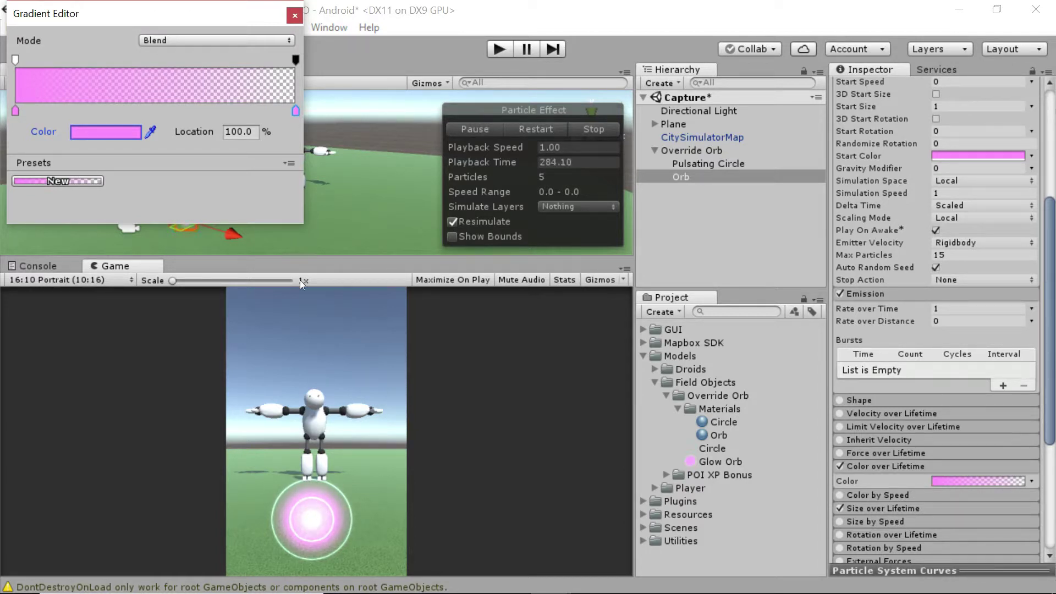
{"action": "left_click", "coordinate": [296, 15]}
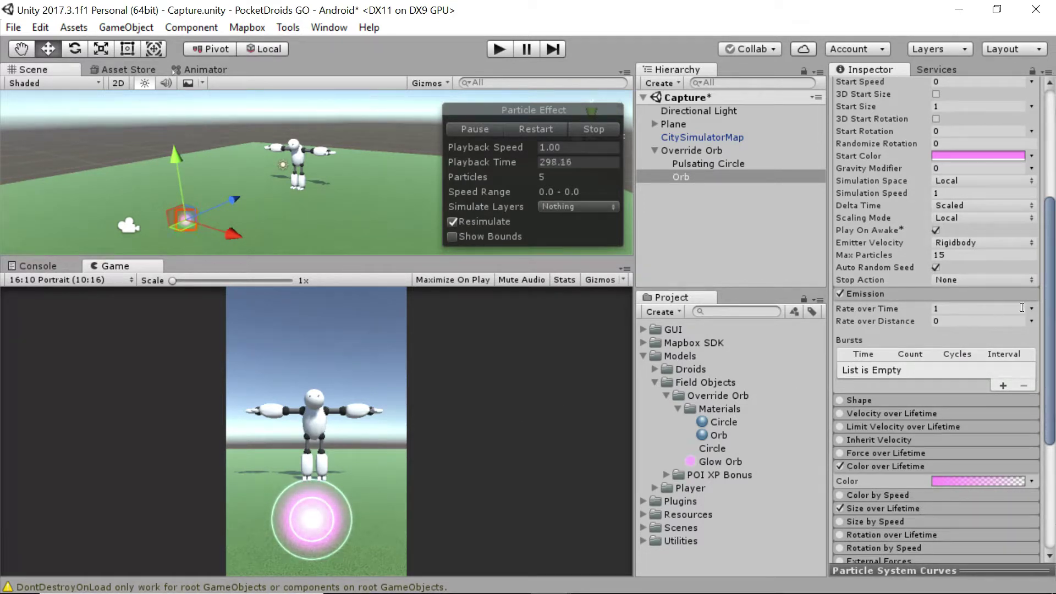
Set Start Size to Random Between Two Constants, from 0.1 to 1.5
{"action": "scroll", "coordinate": [998, 335], "scroll_direction": "up", "scroll_amount": 8}
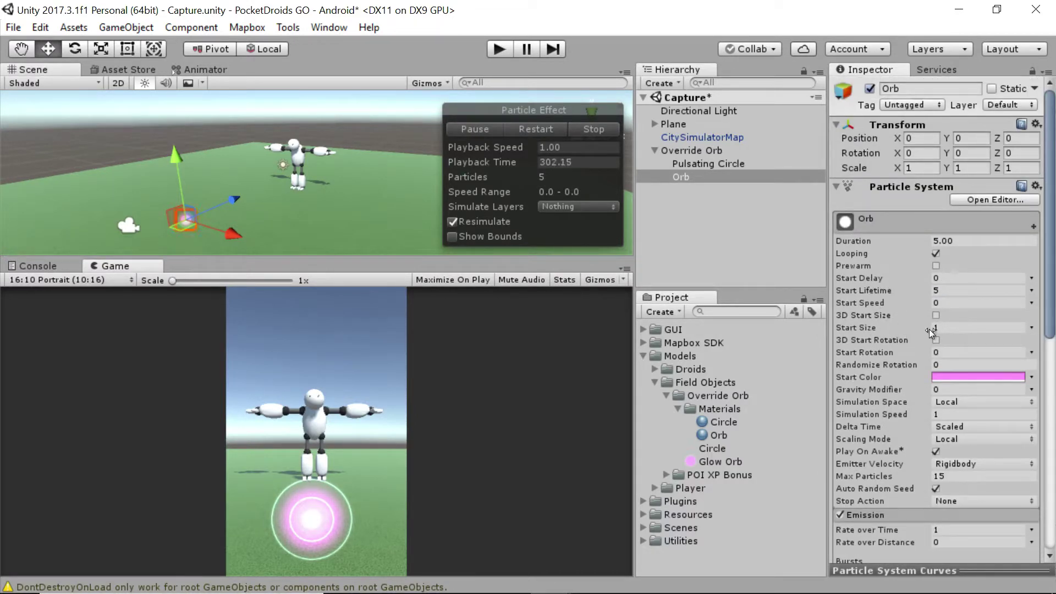
{"action": "left_click", "coordinate": [1031, 328]}
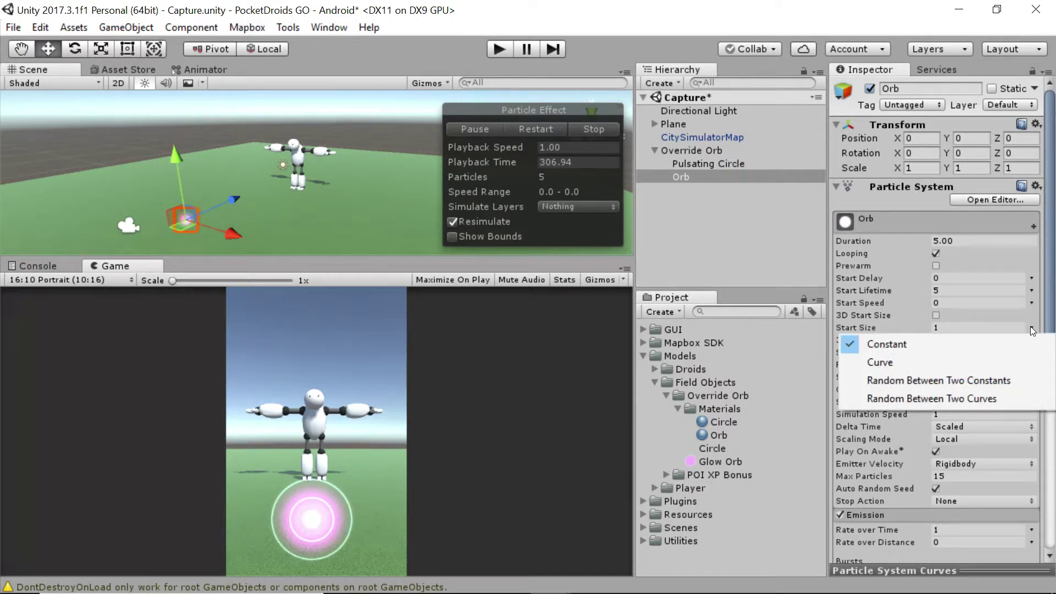
{"action": "left_click", "coordinate": [900, 380]}
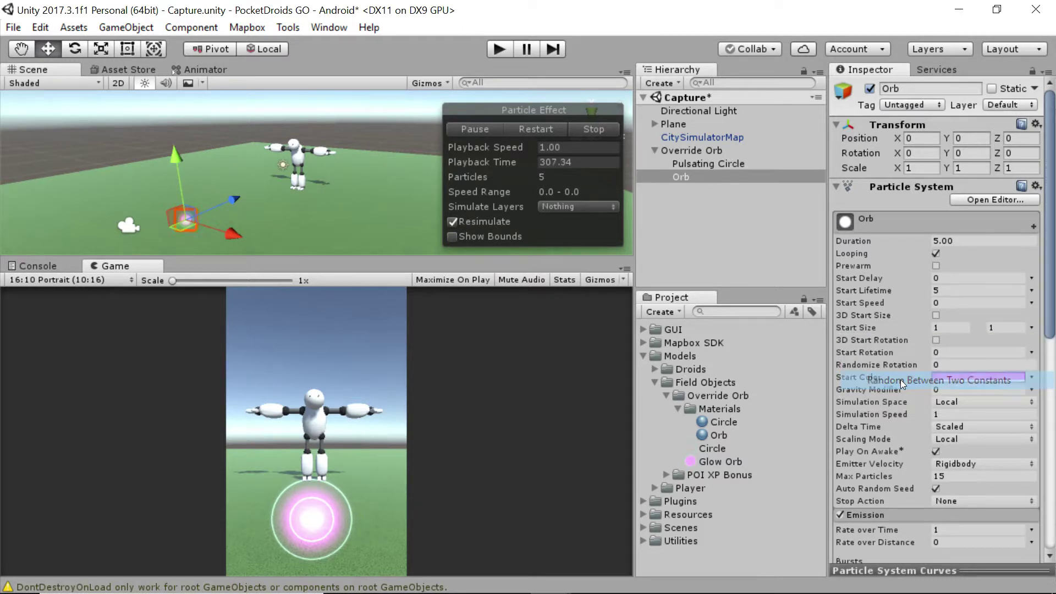
{"action": "left_click", "coordinate": [956, 327]}
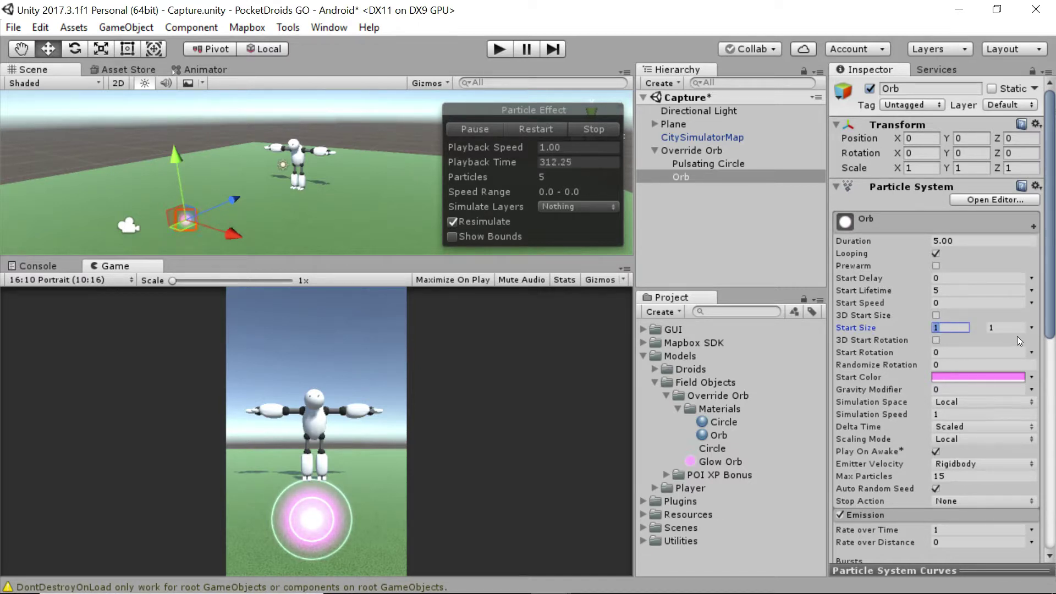
{"action": "type", "text": "0.1"}
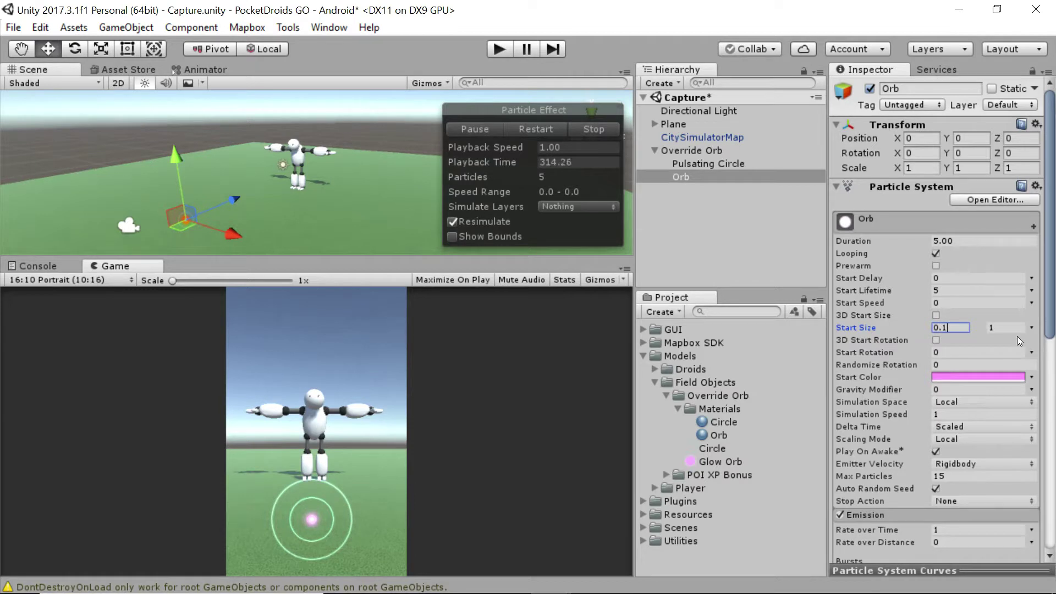
{"action": "left_click", "coordinate": [1011, 327]}
{"action": "type", "text": "1.5"}
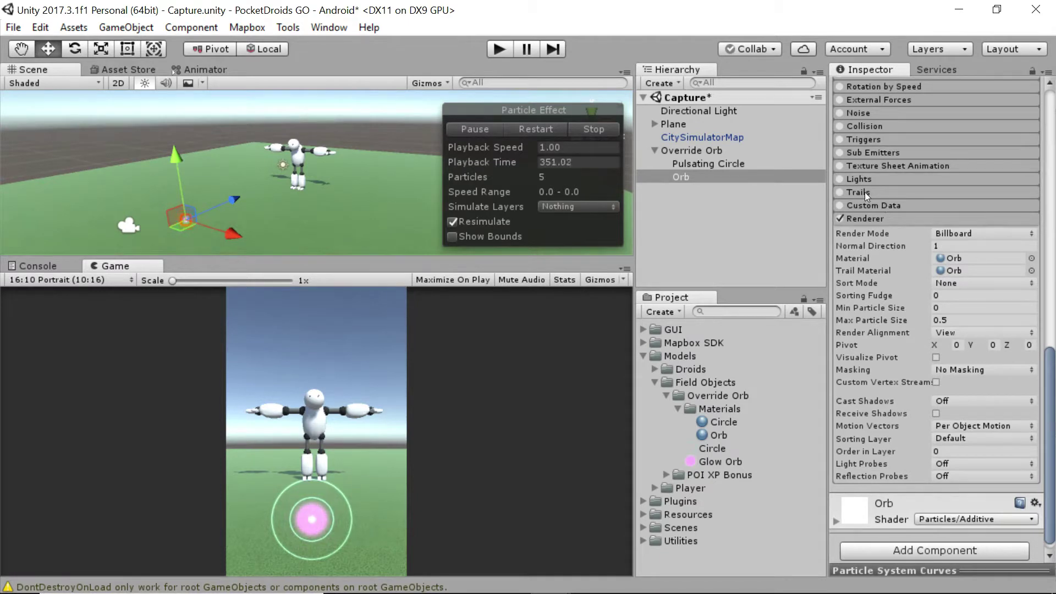
Tick the Lights module on the Orb particle system, then deselect Orb
{"action": "left_click", "coordinate": [839, 179]}
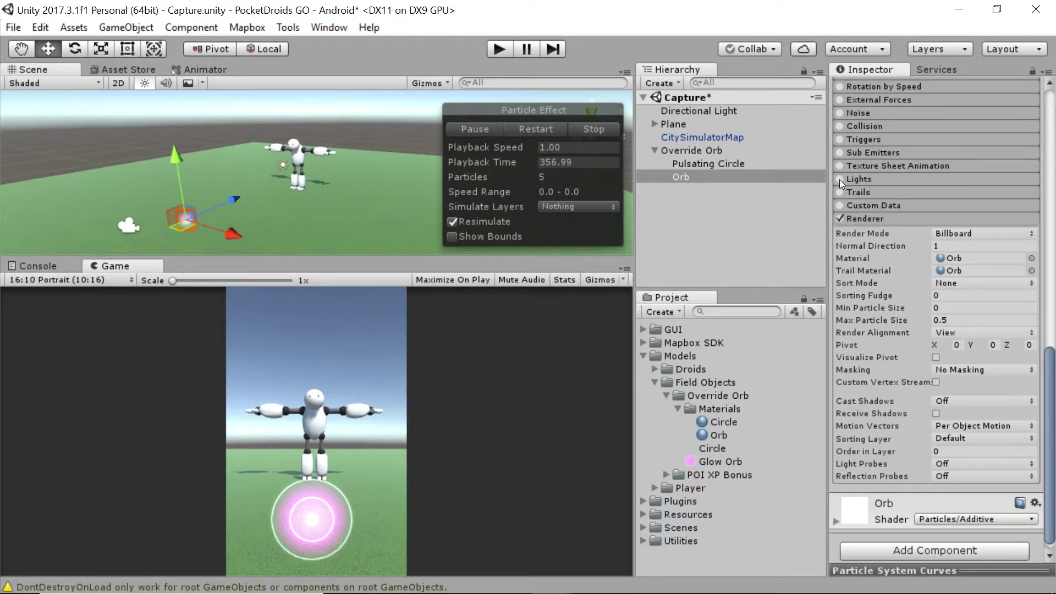
{"action": "left_click", "coordinate": [854, 177]}
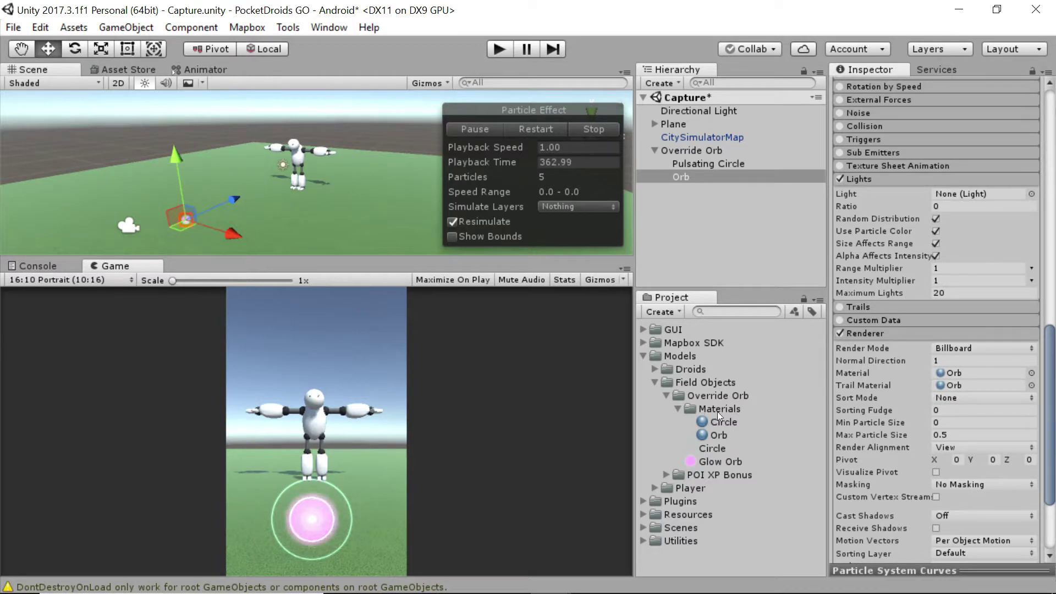
{"action": "left_click", "coordinate": [686, 256]}
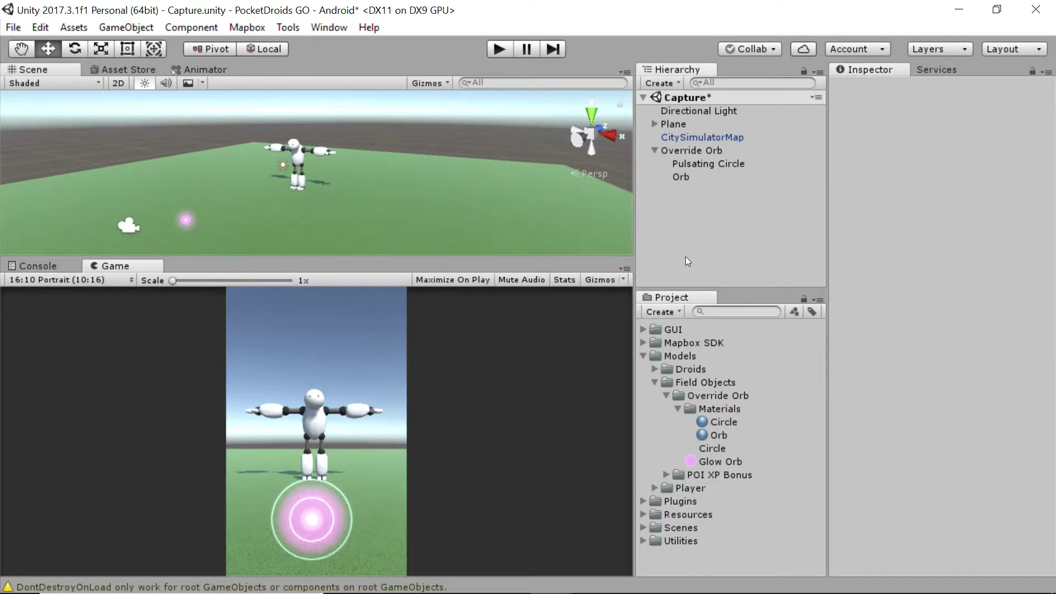
Add a pink Point light to the scene and save it as a prefab in Materials
{"action": "right_click", "coordinate": [683, 207]}
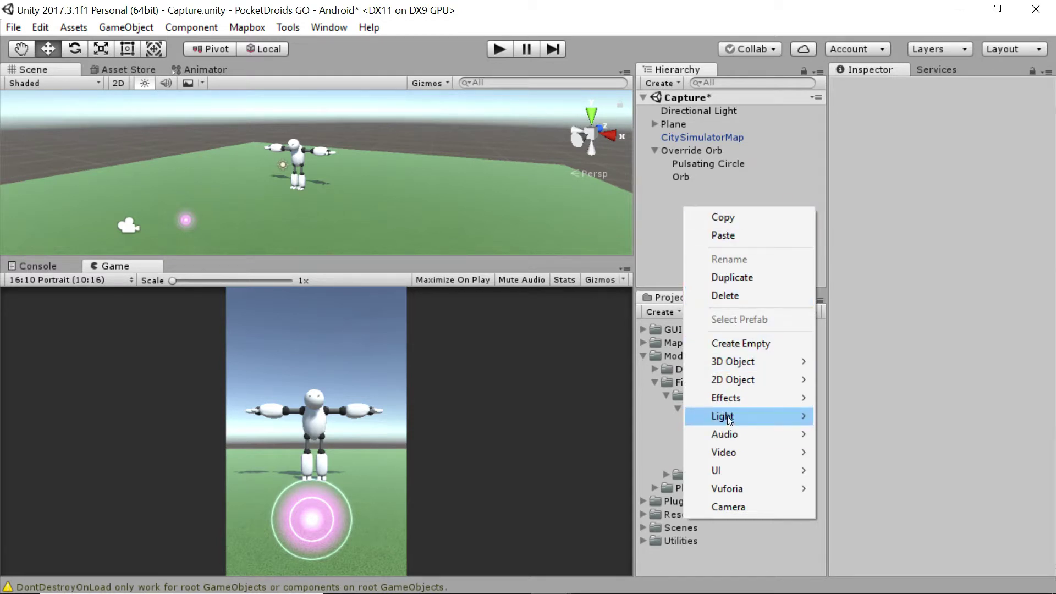
{"action": "mouse_move", "coordinate": [741, 418]}
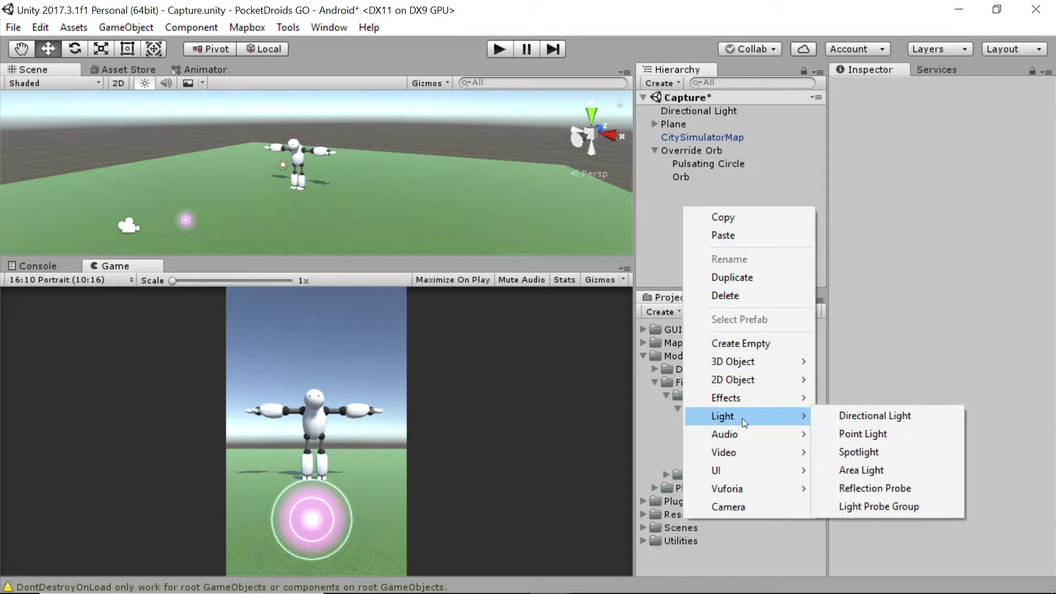
{"action": "left_click", "coordinate": [870, 434]}
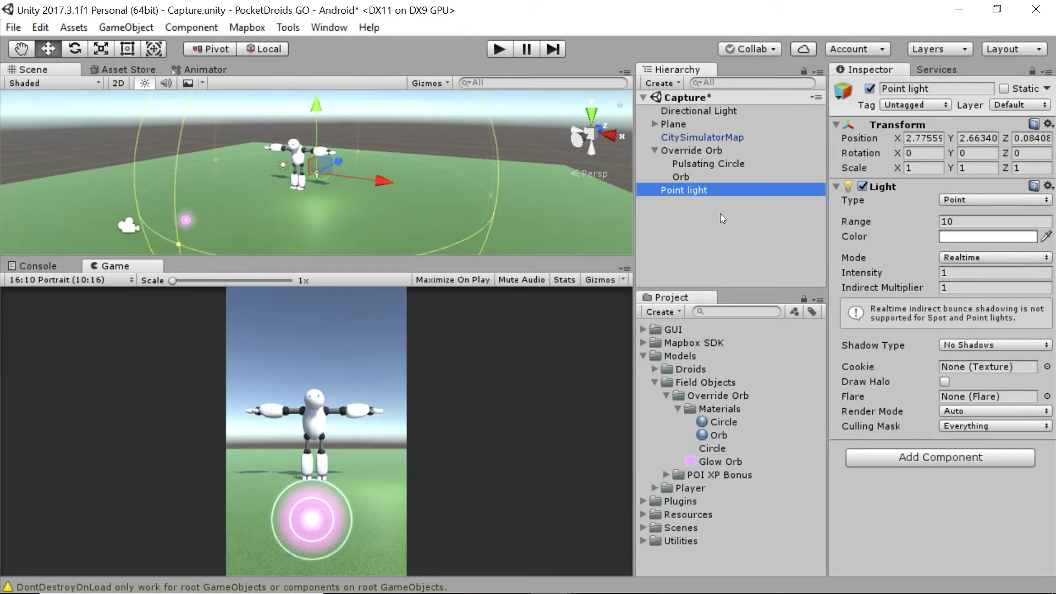
{"action": "right_click", "coordinate": [966, 238]}
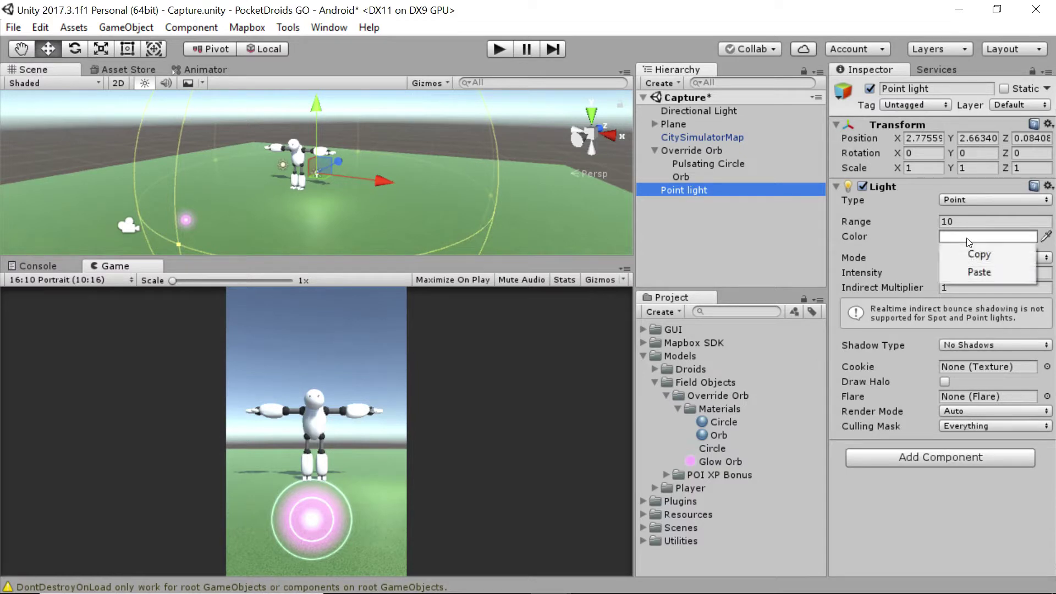
{"action": "left_click", "coordinate": [972, 276]}
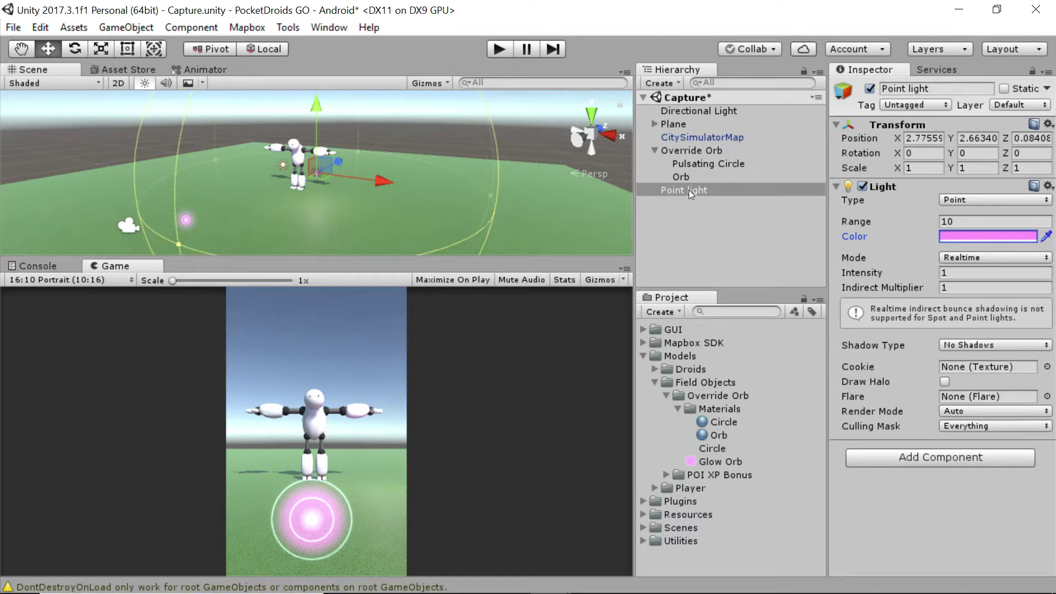
{"action": "left_click_drag", "start_coordinate": [687, 190], "coordinate": [723, 410]}
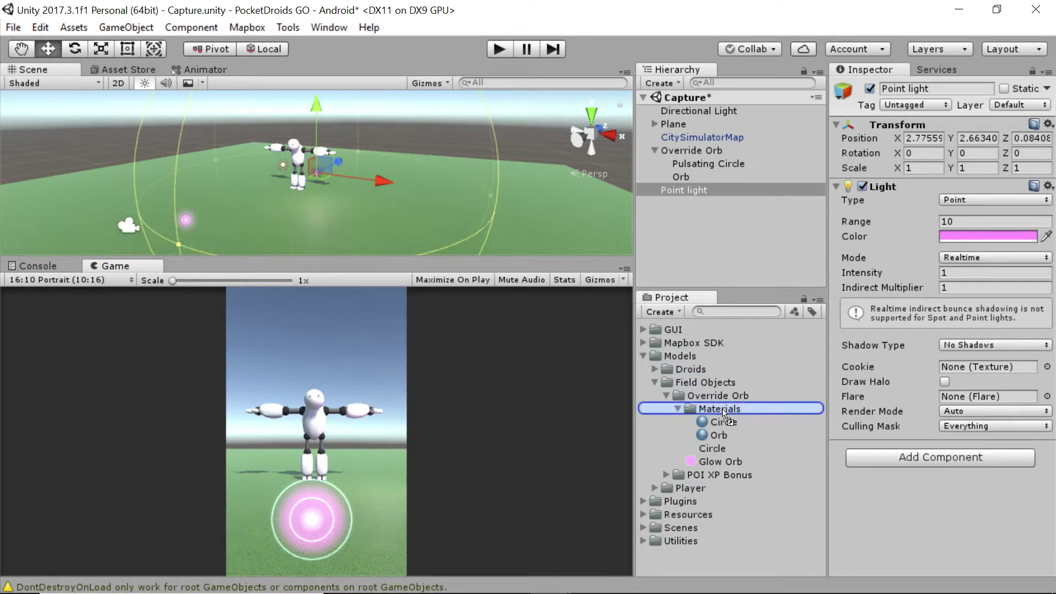
{"action": "left_click_drag", "start_coordinate": [722, 411], "coordinate": [722, 408]}
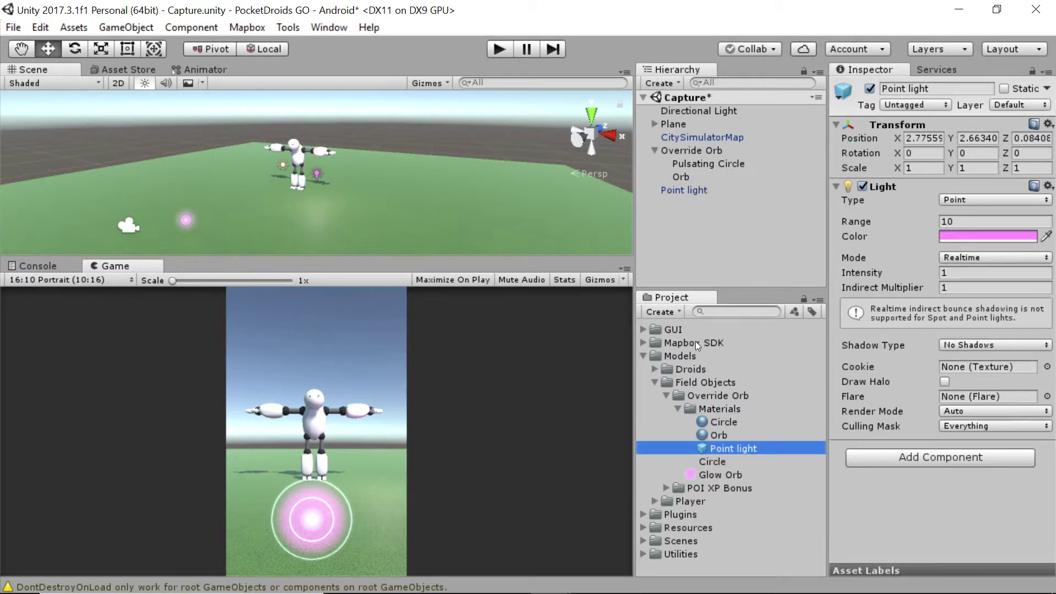
Delete the Point light object from the scene
{"action": "left_click", "coordinate": [691, 218]}
{"action": "left_click", "coordinate": [680, 190]}
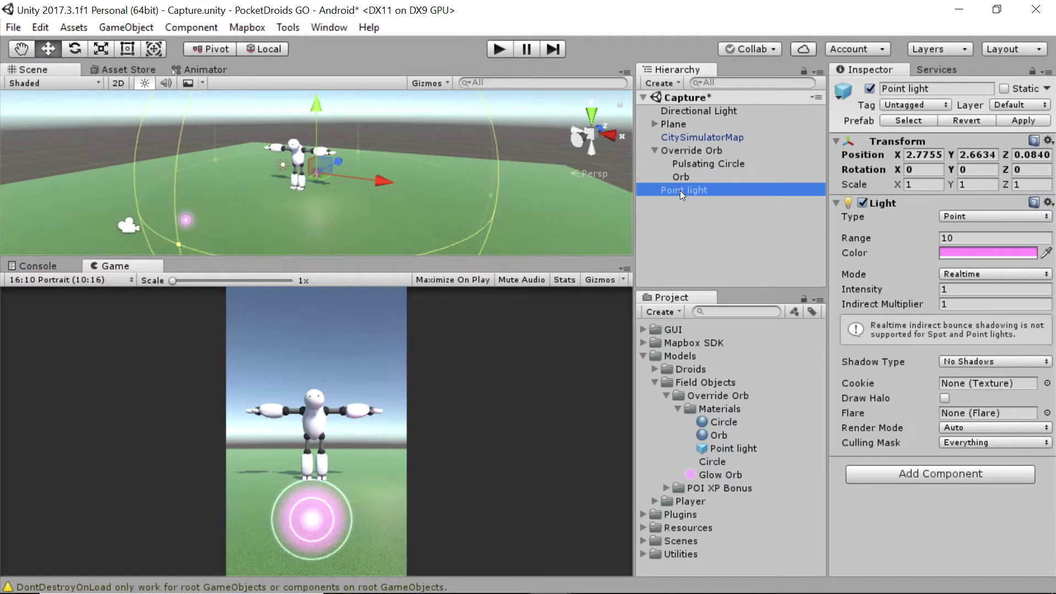
{"action": "key", "text": "Delete"}
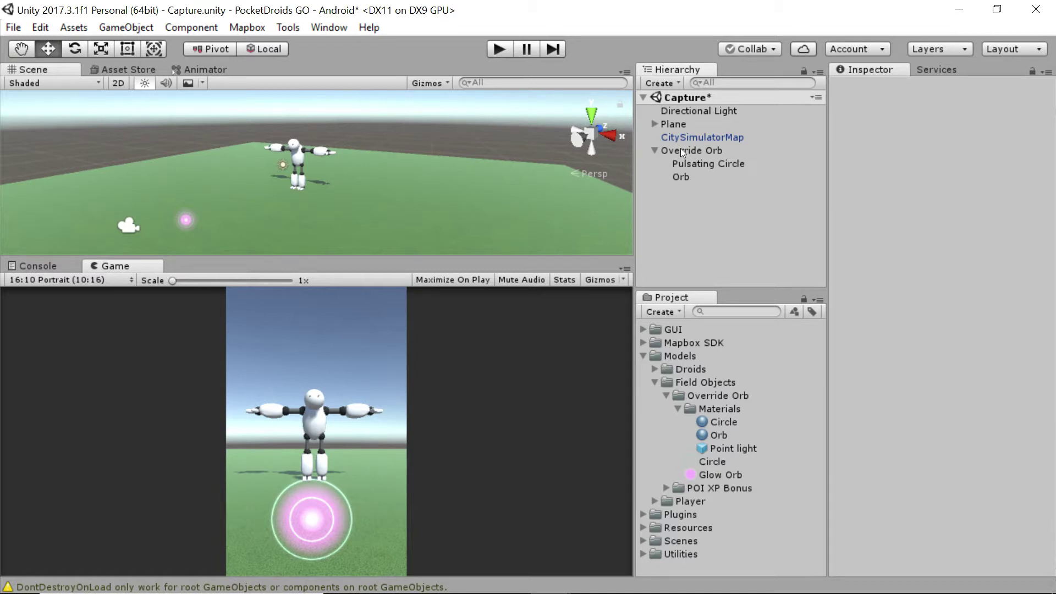
Assign the Point light prefab to the Light field of Orb's Lights module
{"action": "left_click", "coordinate": [685, 175]}
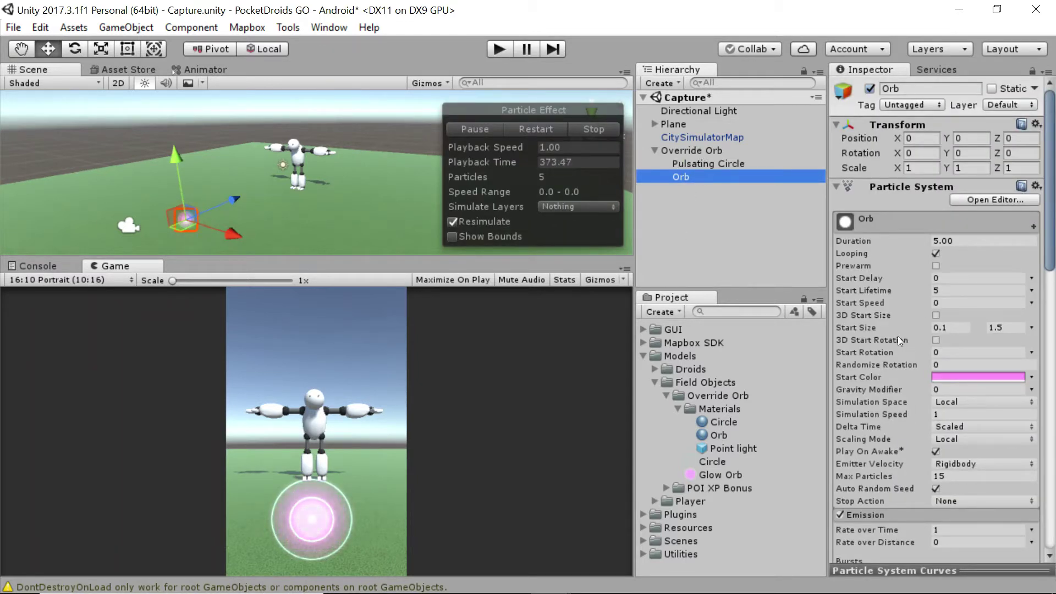
{"action": "scroll", "coordinate": [907, 309], "scroll_direction": "down", "scroll_amount": 15}
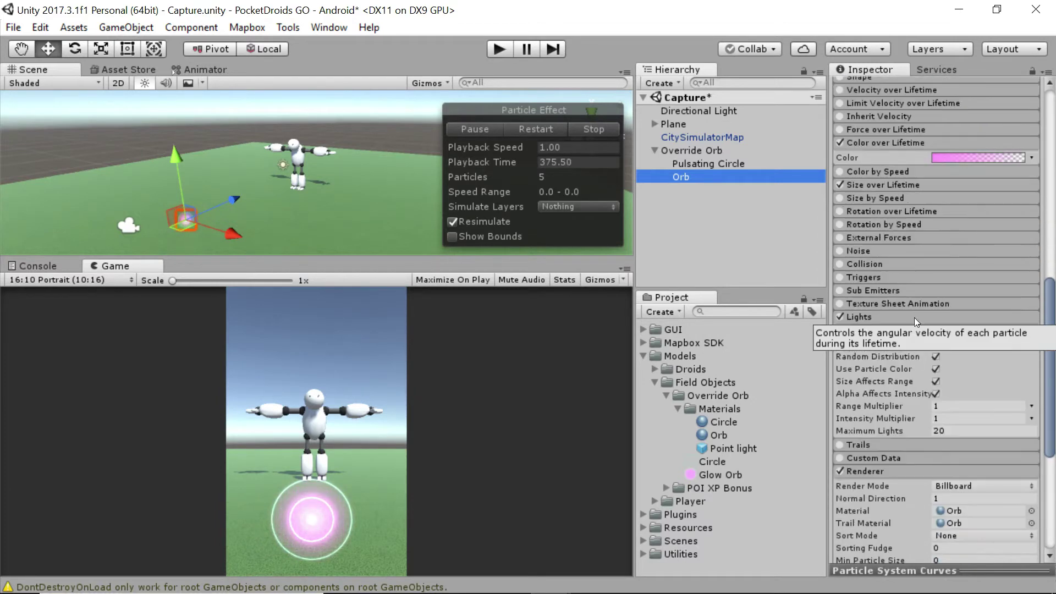
{"action": "scroll", "coordinate": [915, 359], "scroll_direction": "down", "scroll_amount": 5}
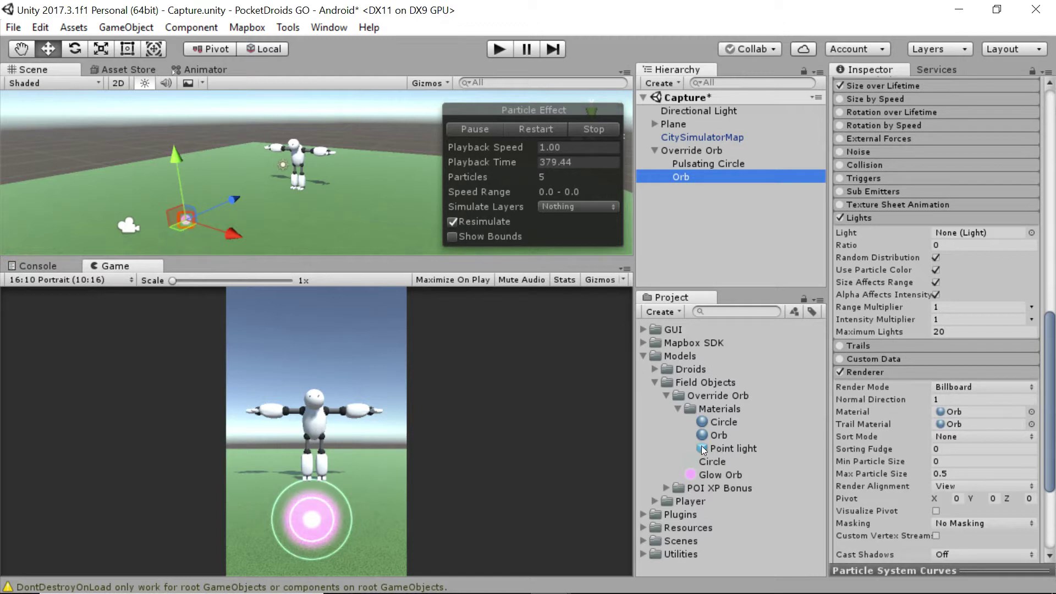
{"action": "left_click_drag", "start_coordinate": [701, 445], "coordinate": [955, 228]}
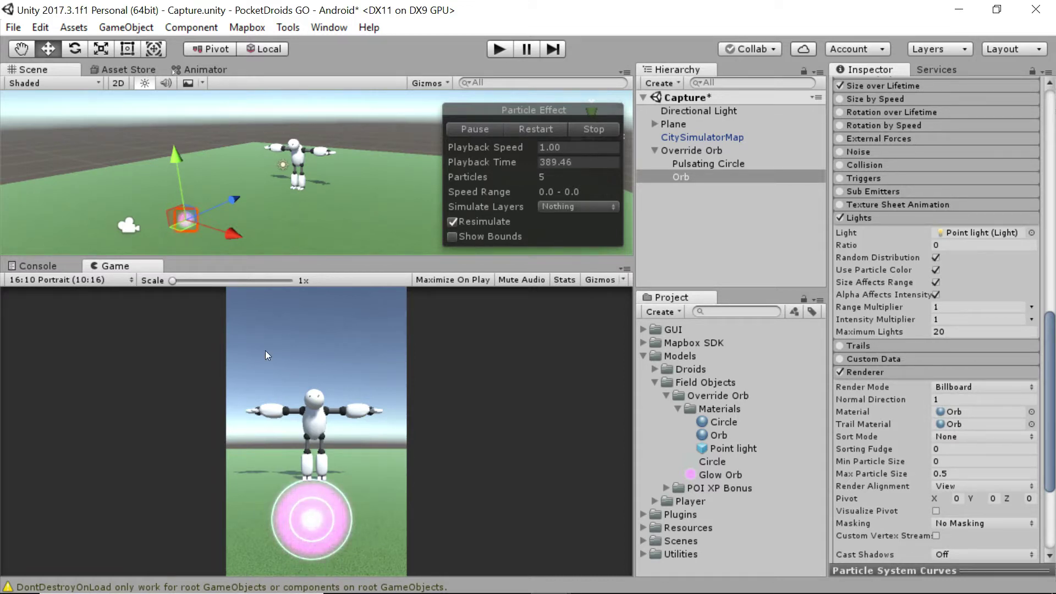
Change the Lights module's Maximum Lights from 20 to 2
{"action": "left_click", "coordinate": [689, 236]}
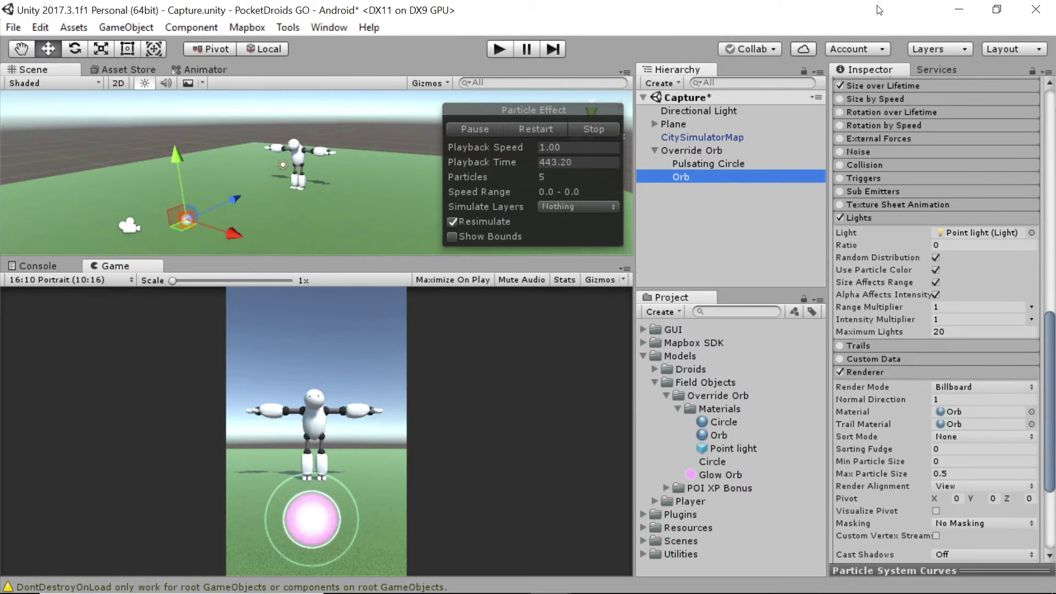
{"action": "left_click", "coordinate": [953, 331]}
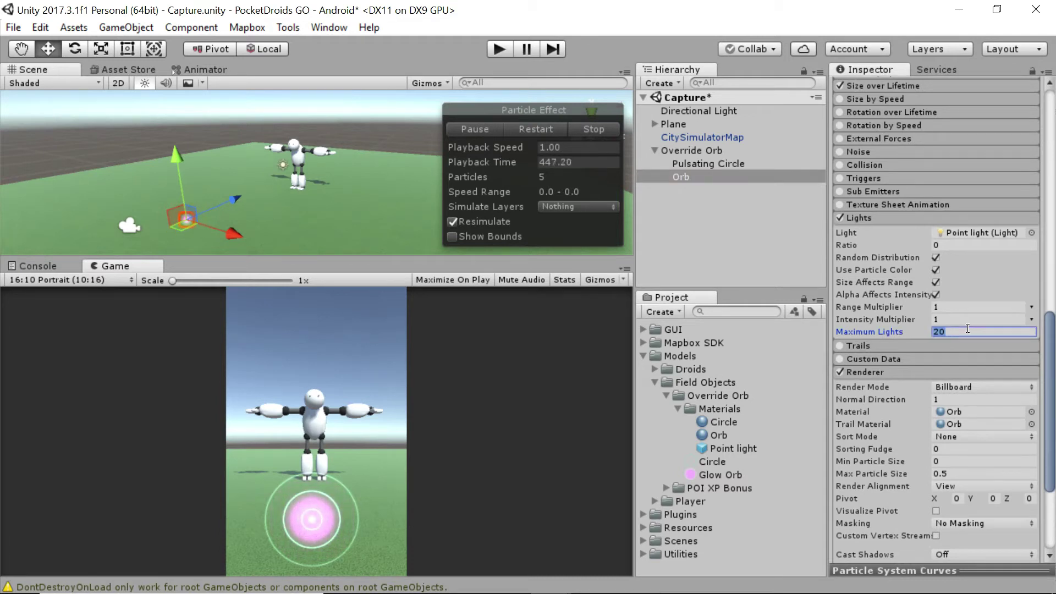
{"action": "type", "text": "2"}
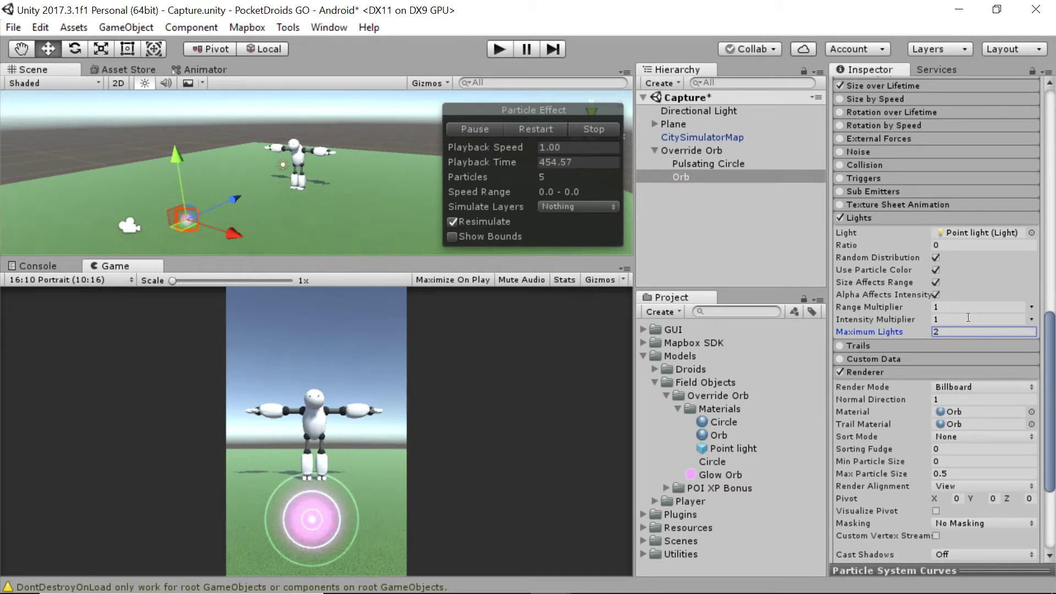
Collapse Override Orb and drag it into Field Objects/Override Orb as a prefab
{"action": "left_click", "coordinate": [741, 209]}
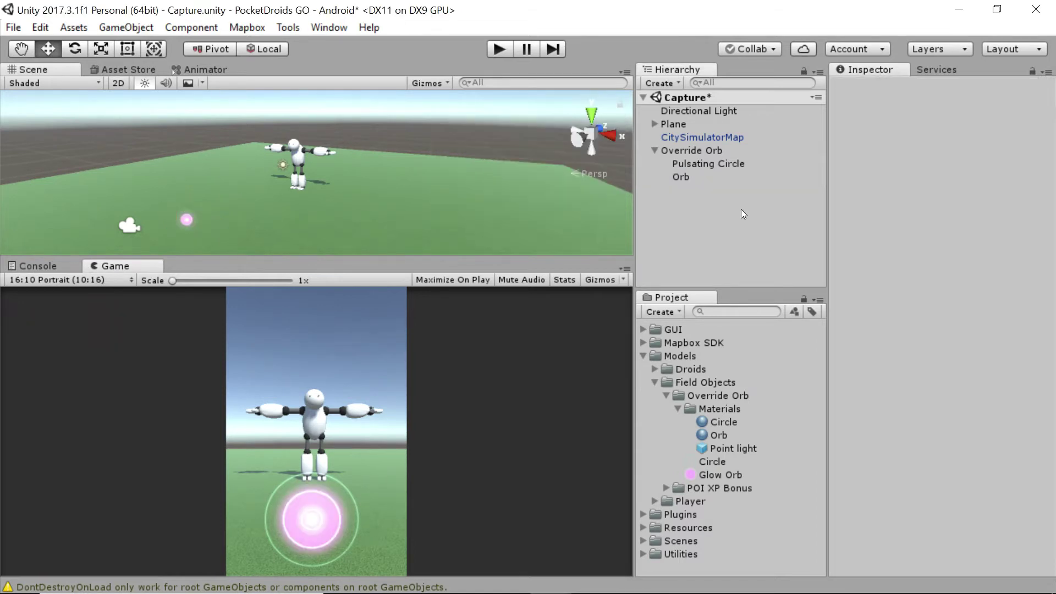
{"action": "left_click", "coordinate": [678, 151]}
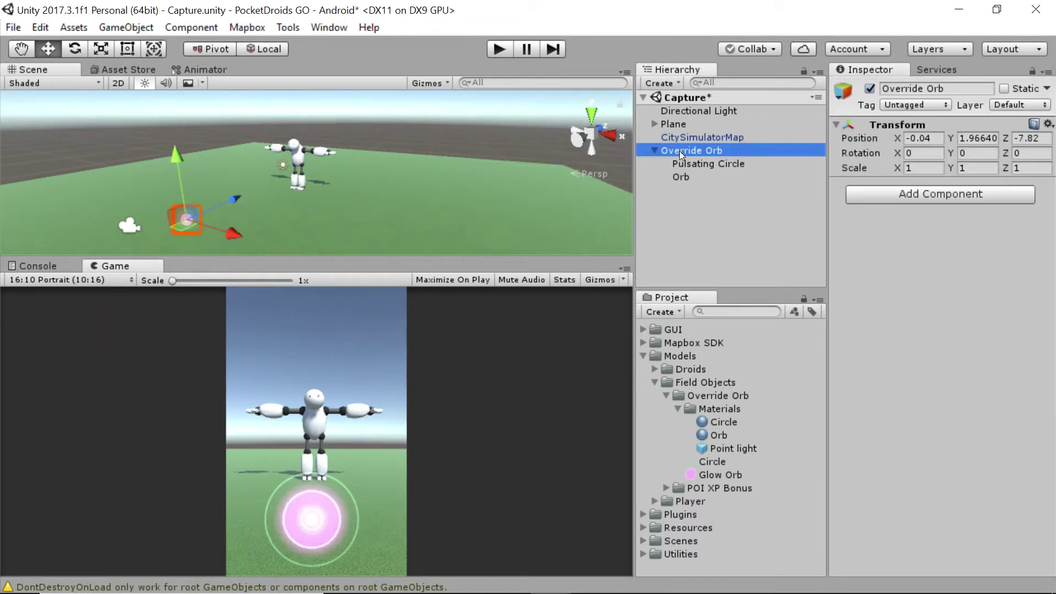
{"action": "left_click", "coordinate": [654, 151]}
{"action": "left_click_drag", "start_coordinate": [675, 150], "coordinate": [707, 395]}
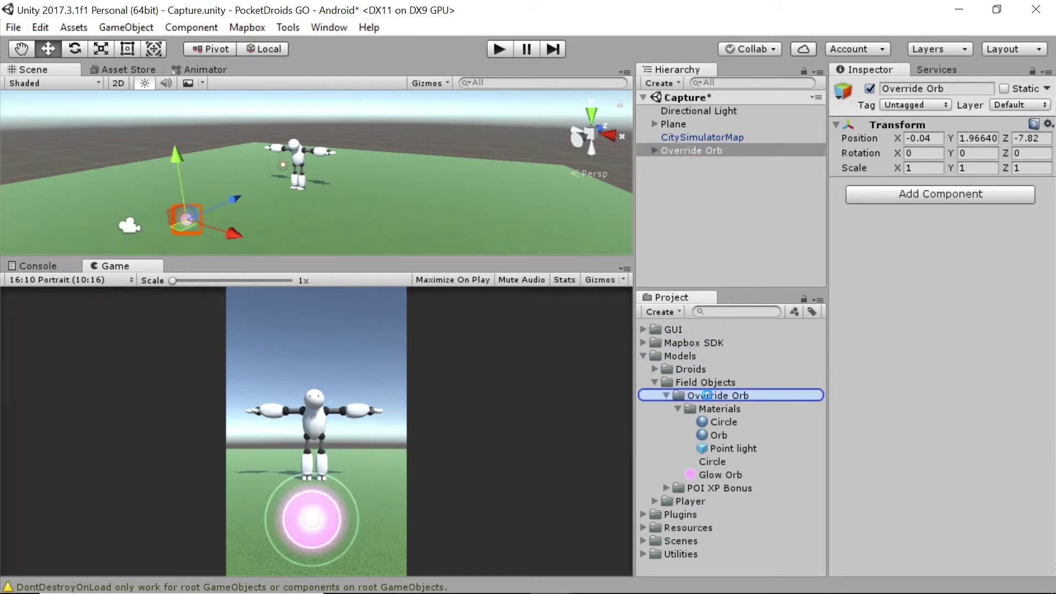
{"action": "left_click", "coordinate": [676, 409]}
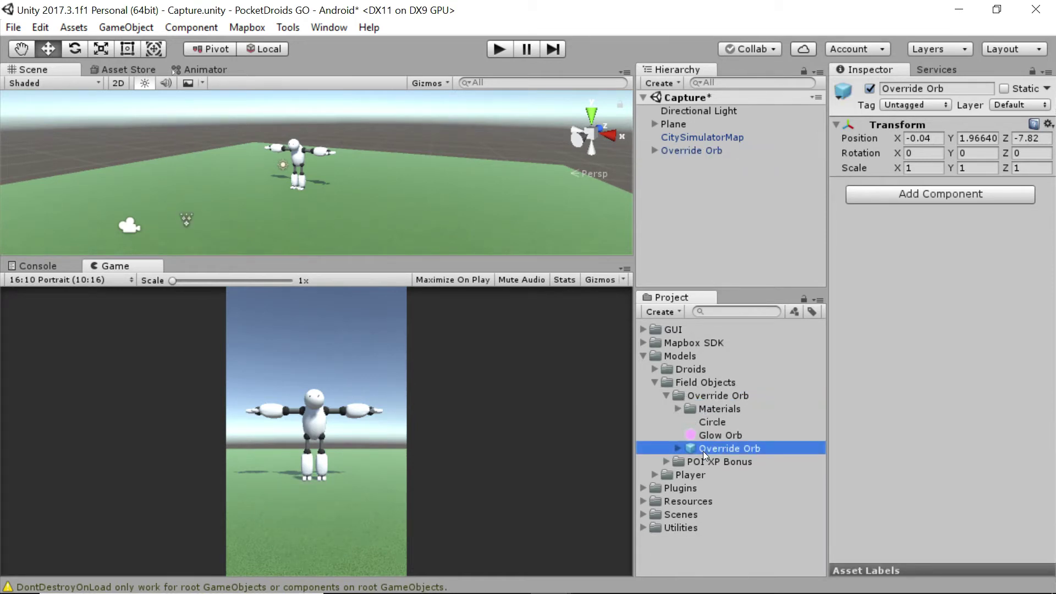
{"action": "left_click", "coordinate": [710, 199]}
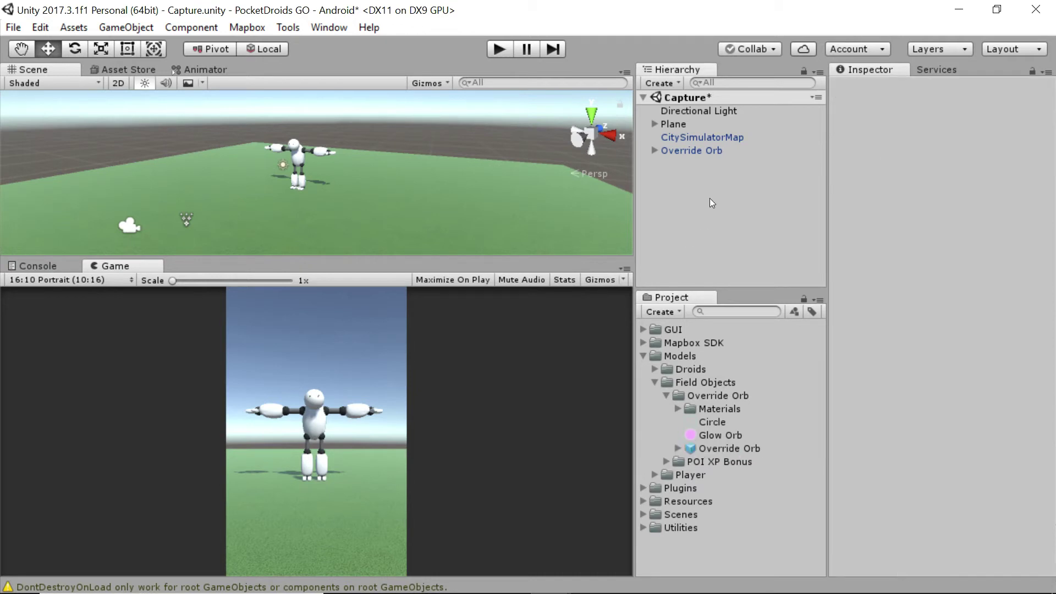
{"action": "left_click", "coordinate": [692, 150]}
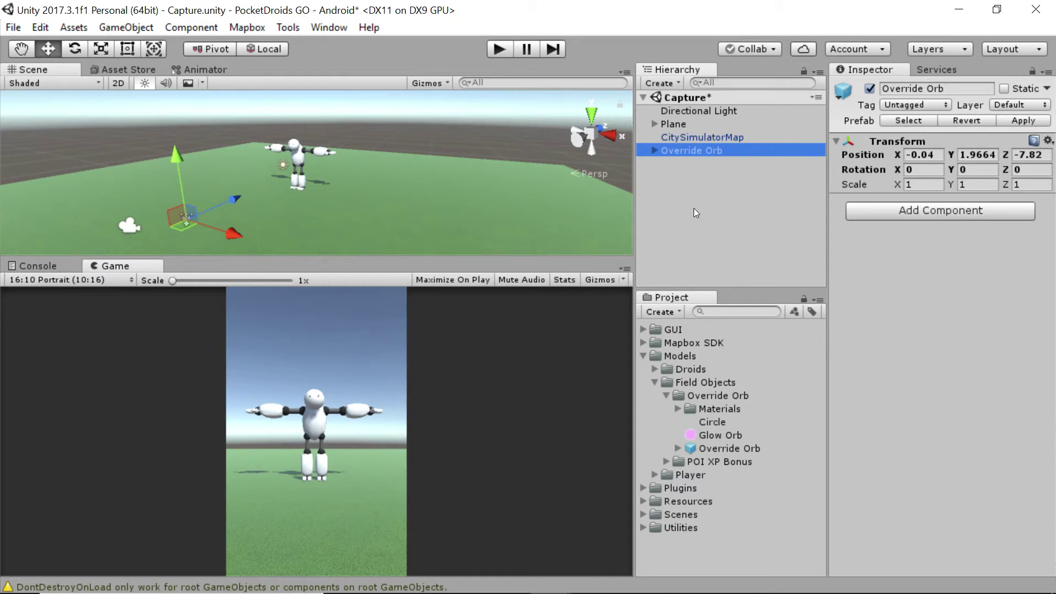
{"action": "left_click", "coordinate": [655, 158]}
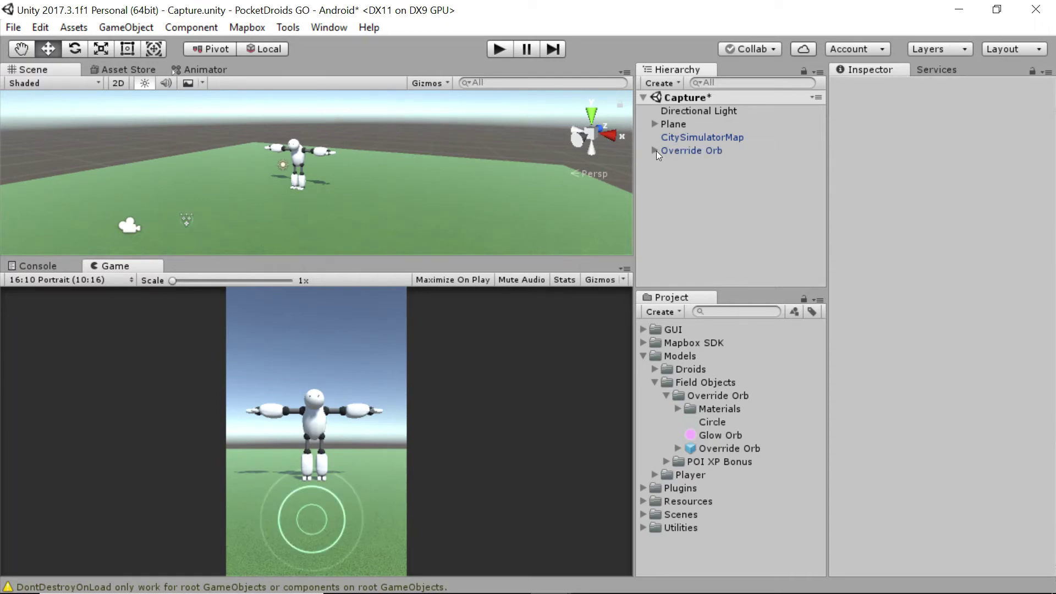
{"action": "left_click", "coordinate": [499, 49]}
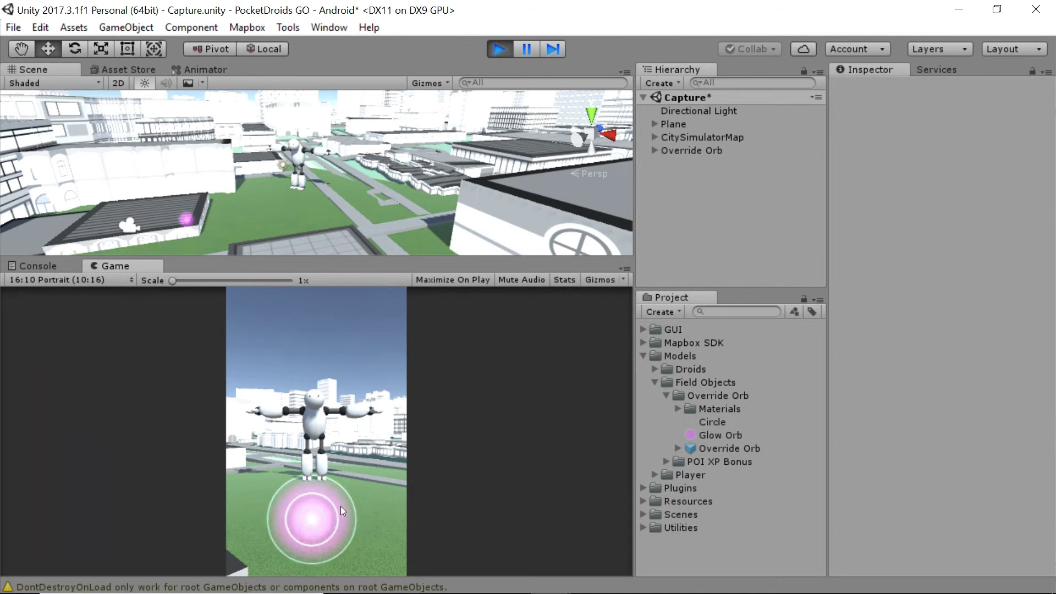
{"action": "left_click", "coordinate": [653, 150]}
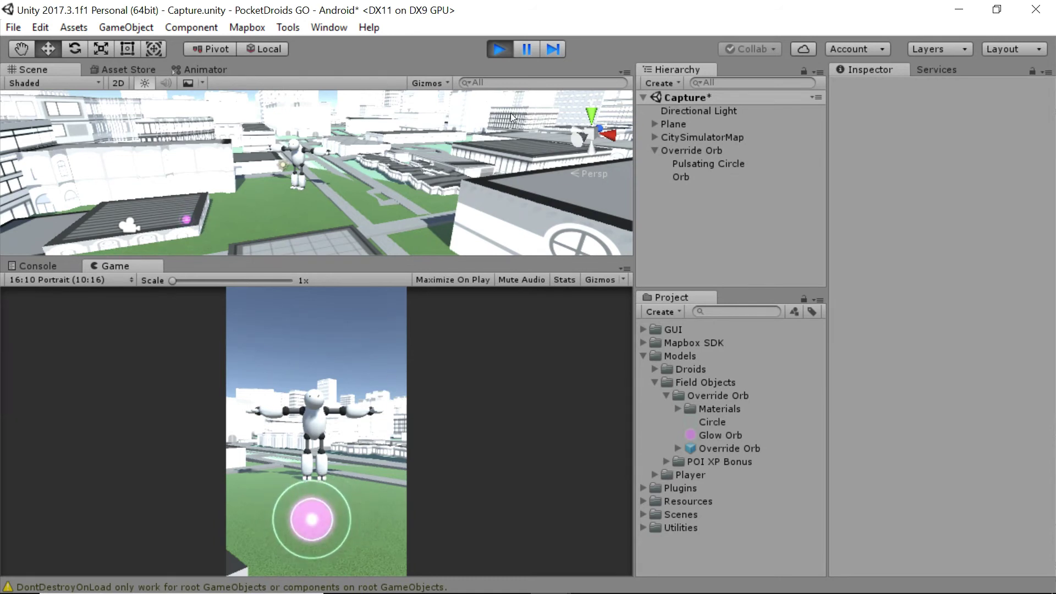
{"action": "left_click", "coordinate": [510, 54]}
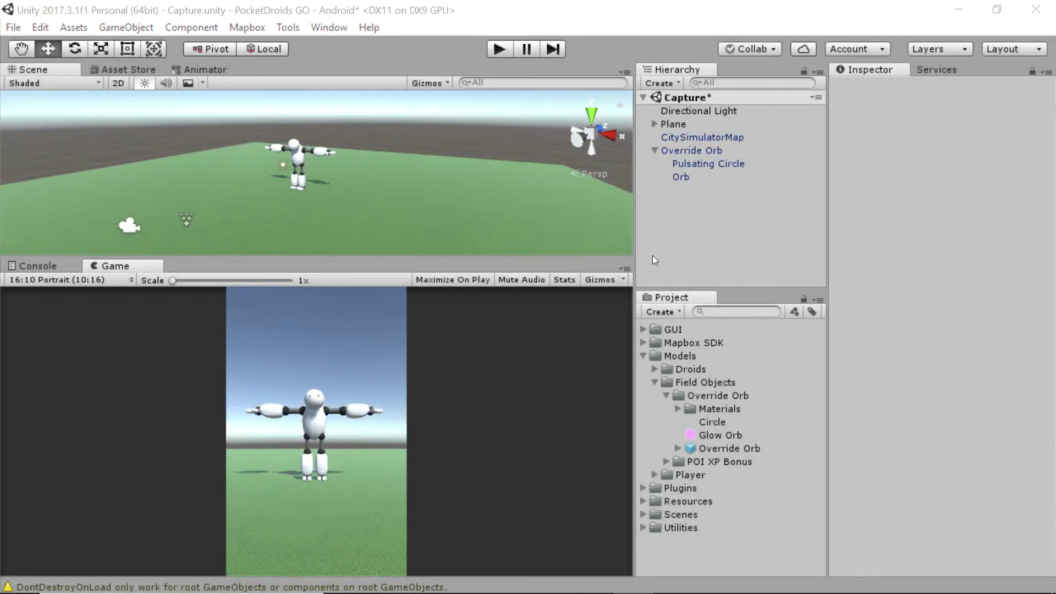
Select Orb and change the minimum Start Size from 0.1 to 0.5
{"action": "left_click", "coordinate": [681, 177]}
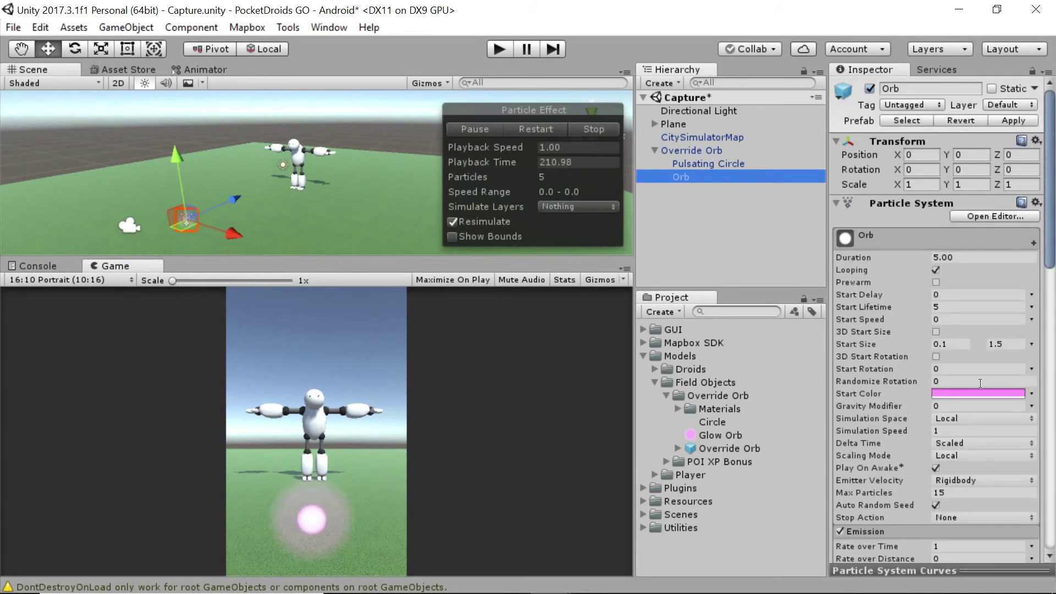
{"action": "left_click", "coordinate": [949, 344]}
{"action": "type", "text": "0.5"}
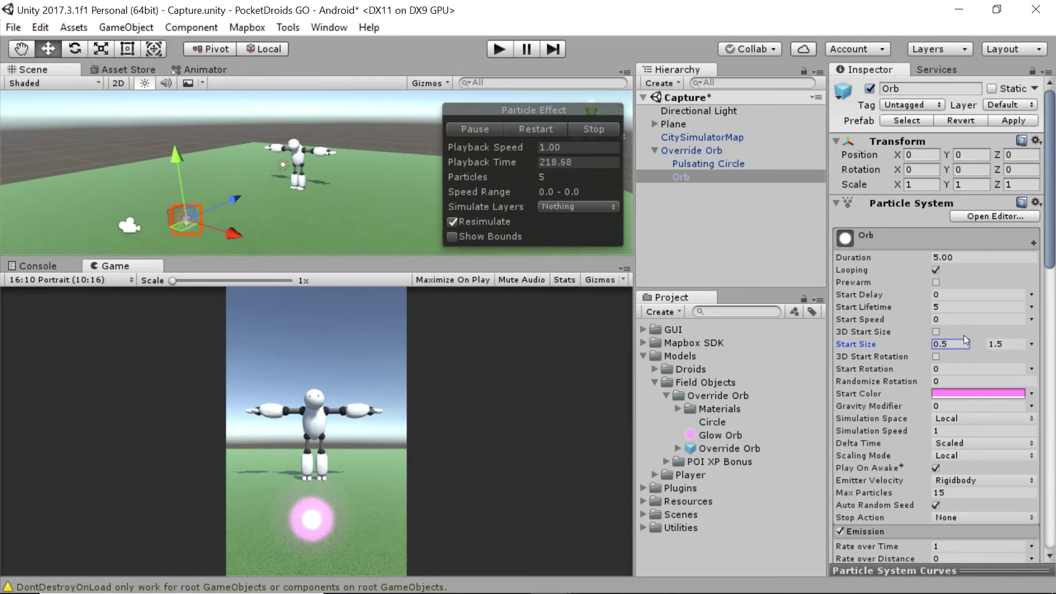